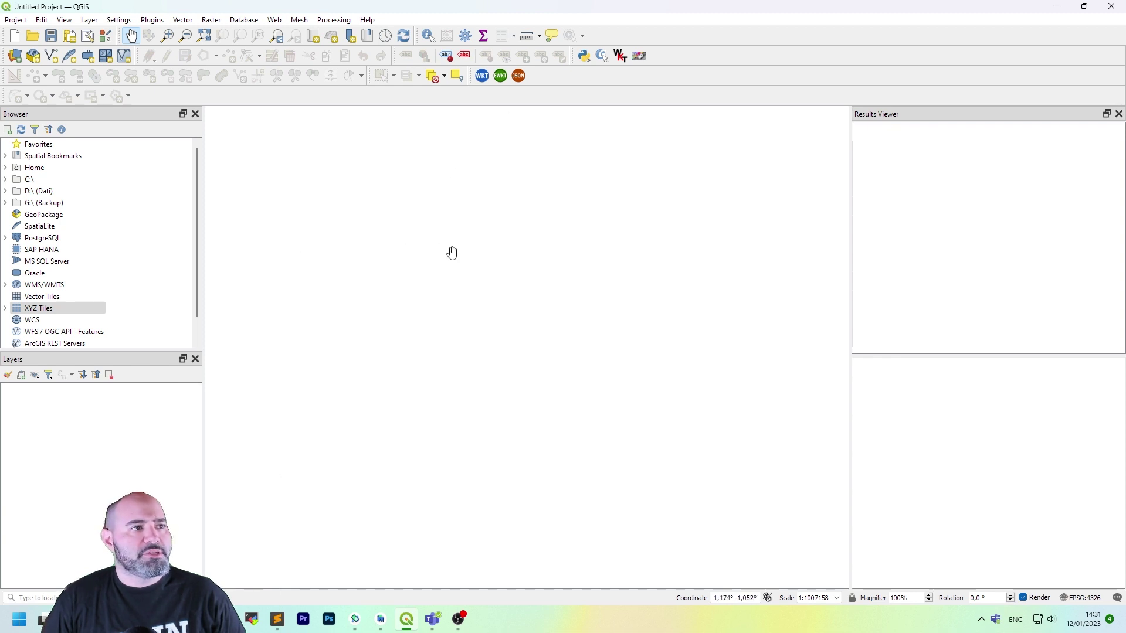
Step: Show the Layer menu's Create Layer submenu listing Shapefile, GeoPackage and other new-layer types
left_click(195, 20)
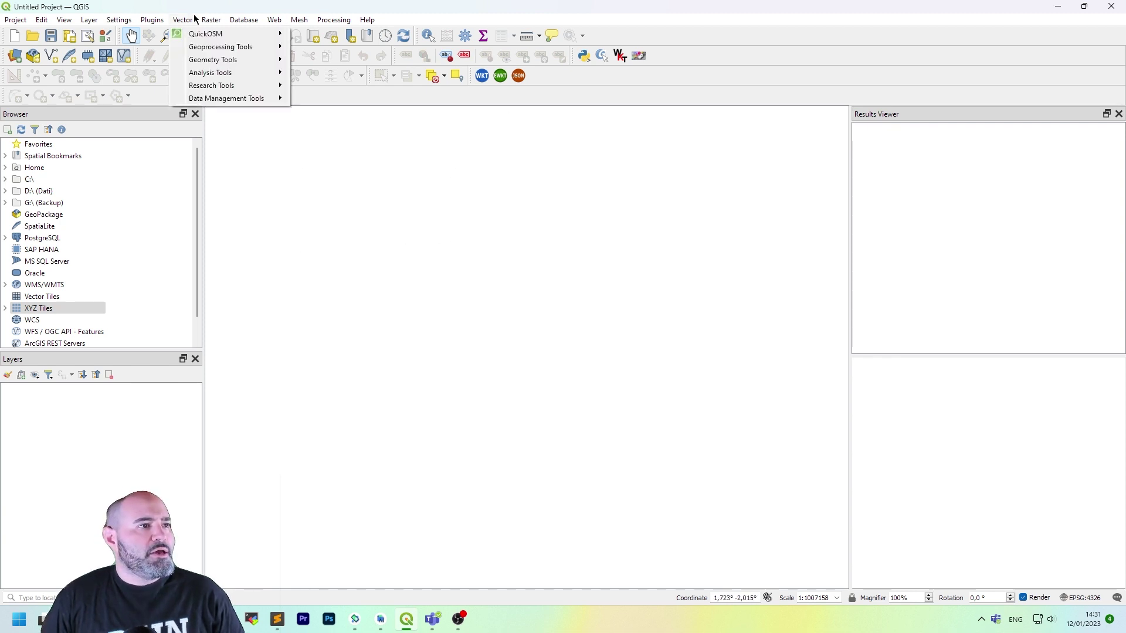
left_click(207, 6)
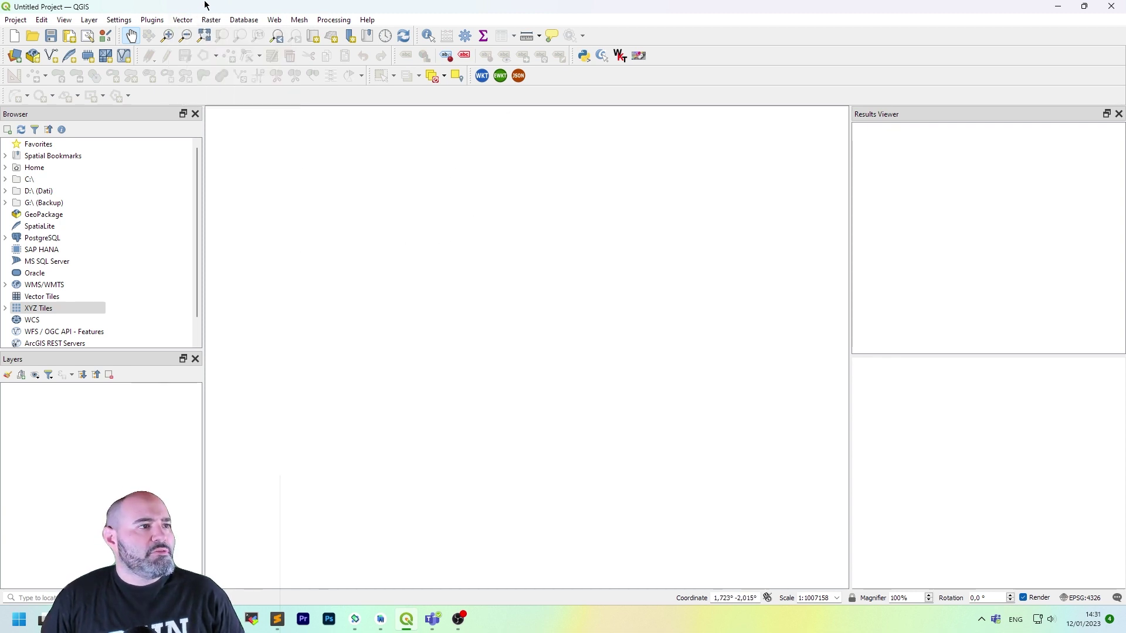
left_click(90, 19)
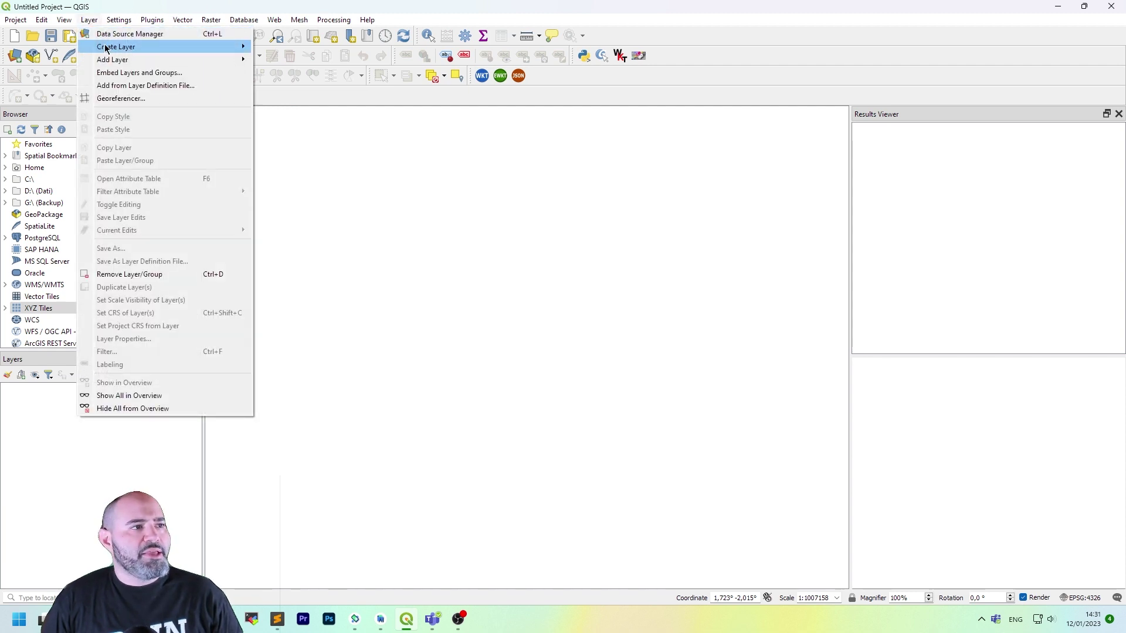
left_click(425, 5)
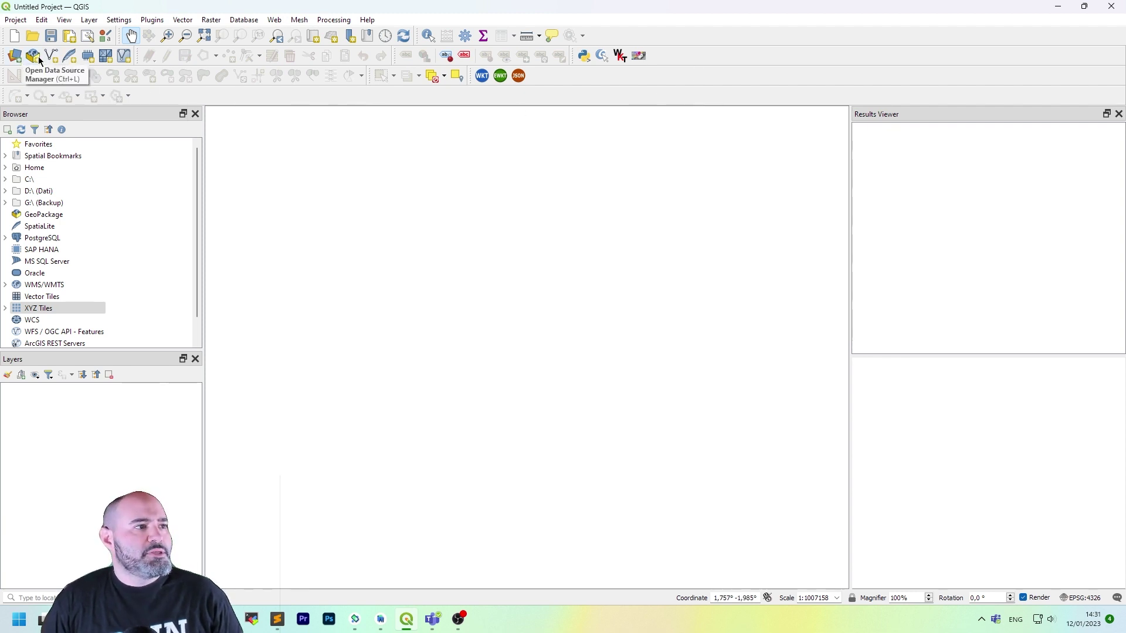
left_click(98, 22)
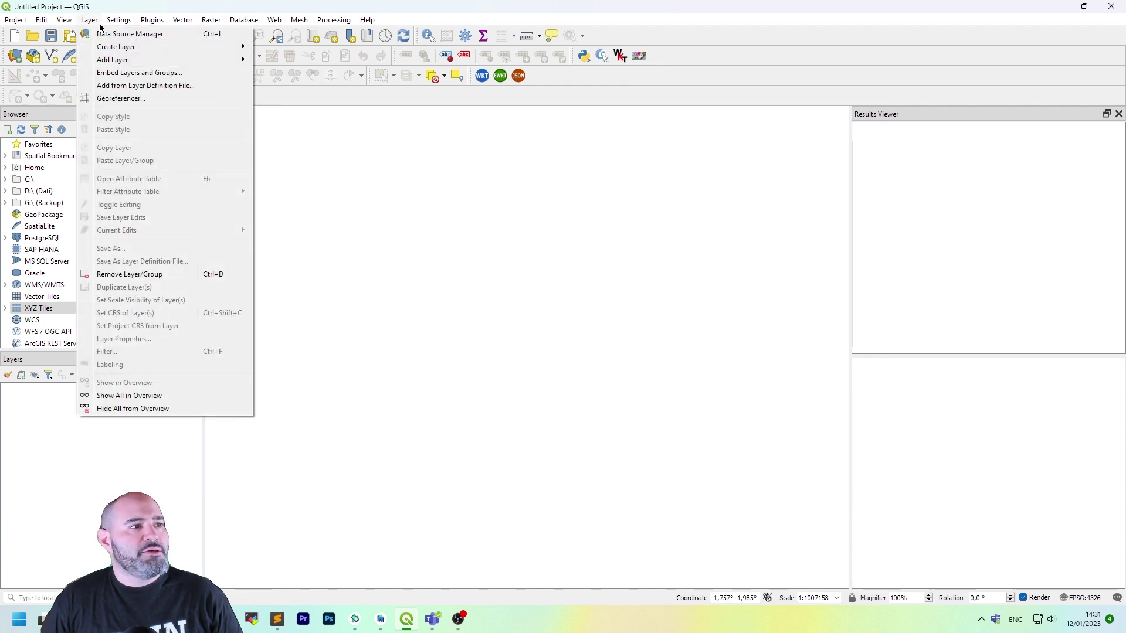
left_click(99, 23)
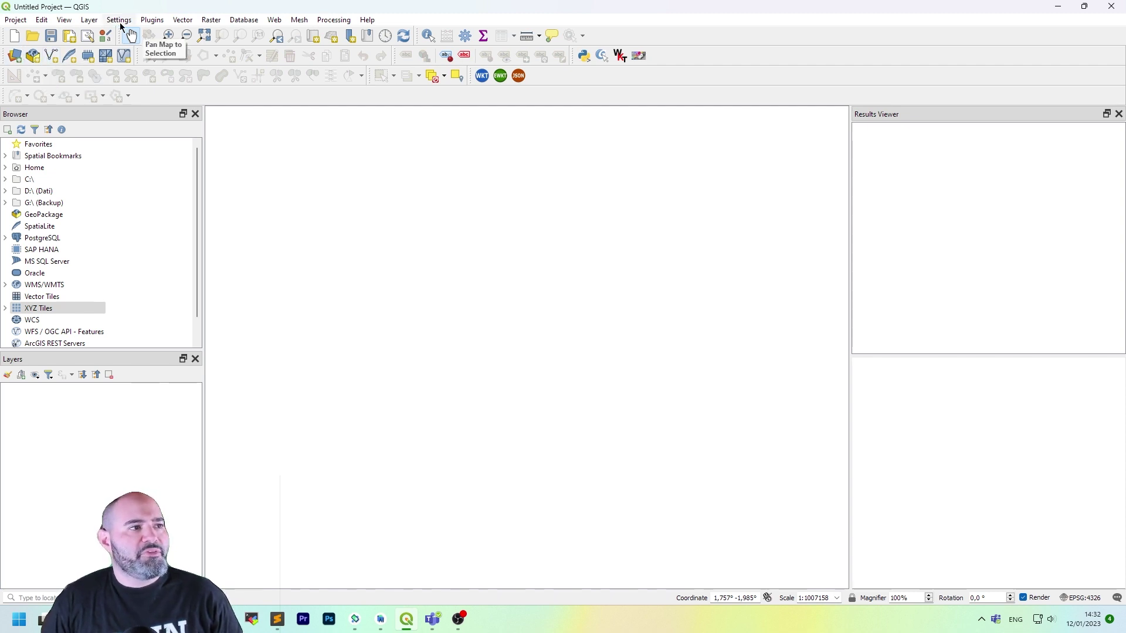
left_click(89, 19)
mouse_move(115, 52)
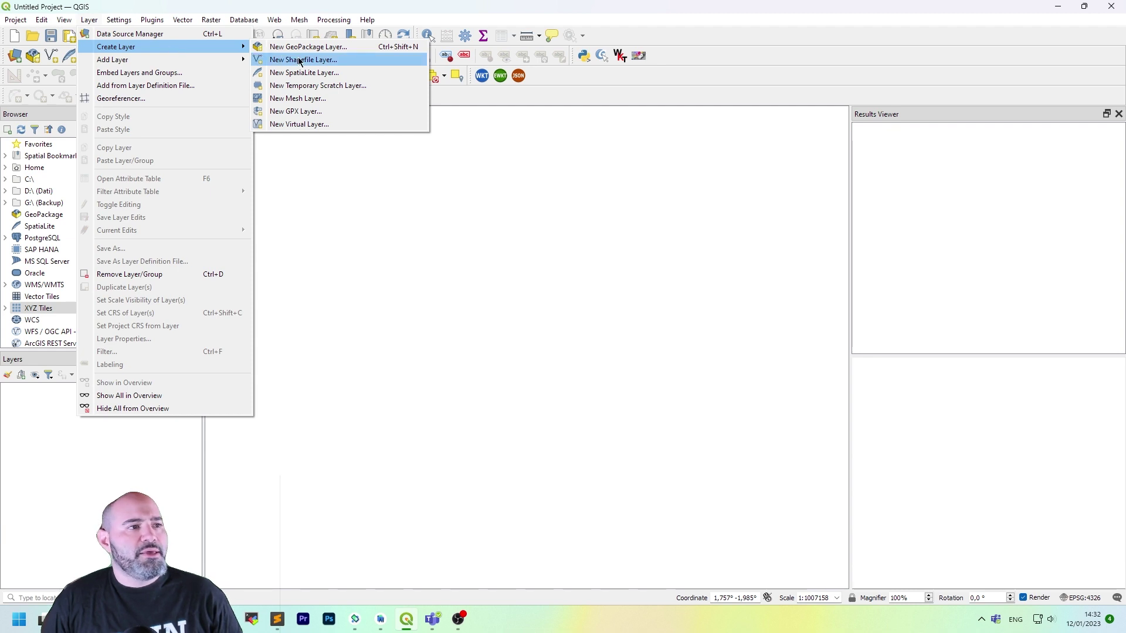
Step: Start a New Shapefile Layer and set its file to D:\data\test\trees.shp
left_click(354, 59)
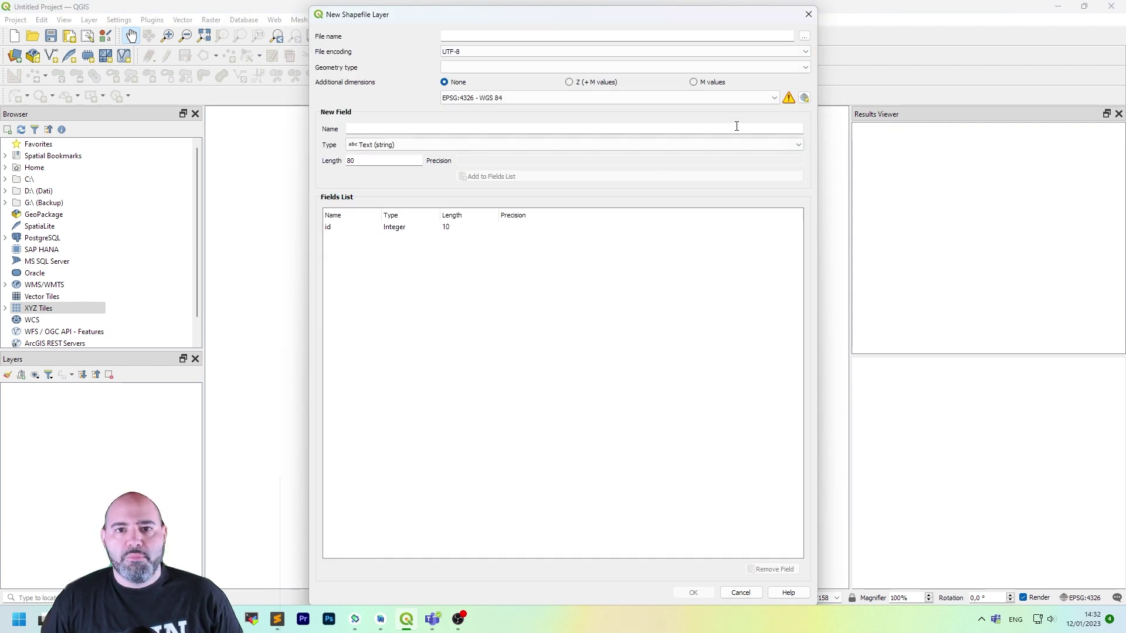
left_click(464, 34)
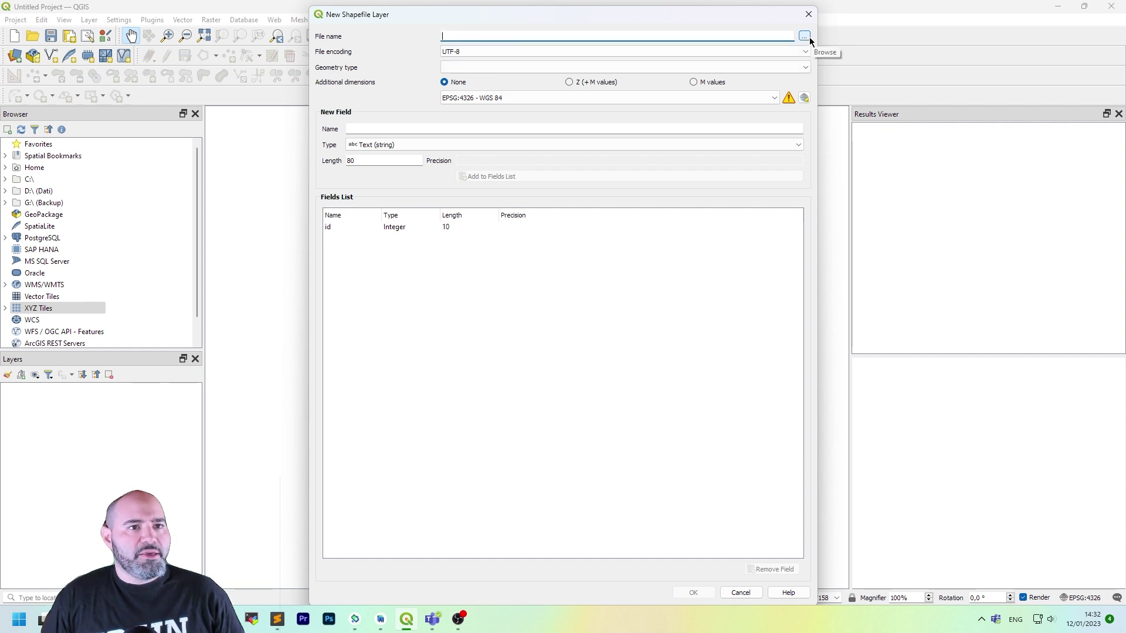
left_click(807, 38)
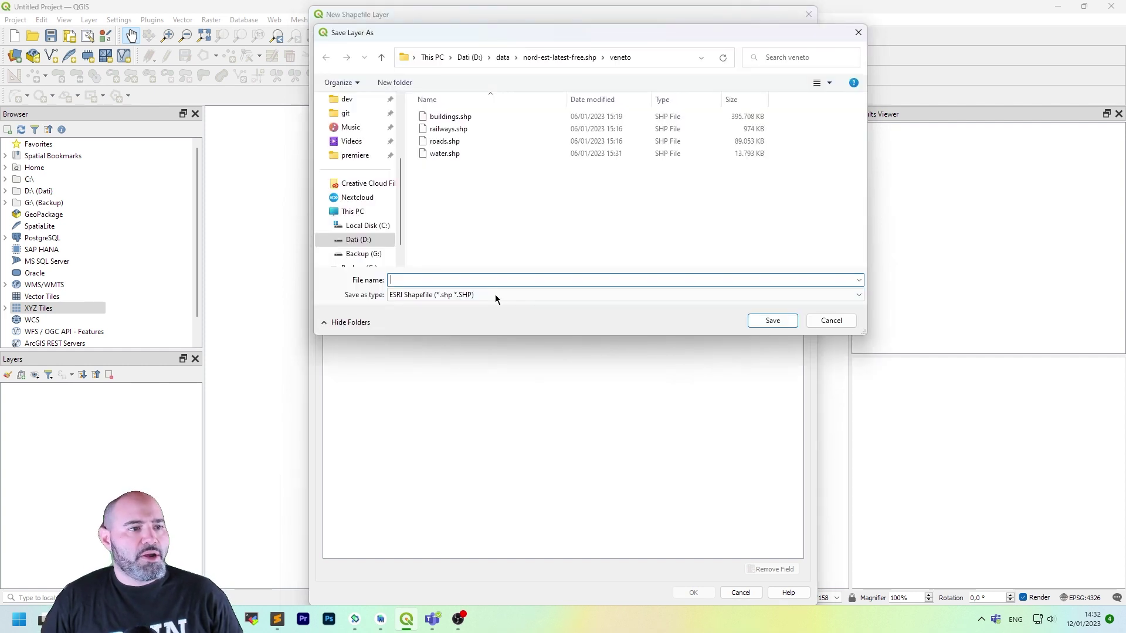
left_click(560, 57)
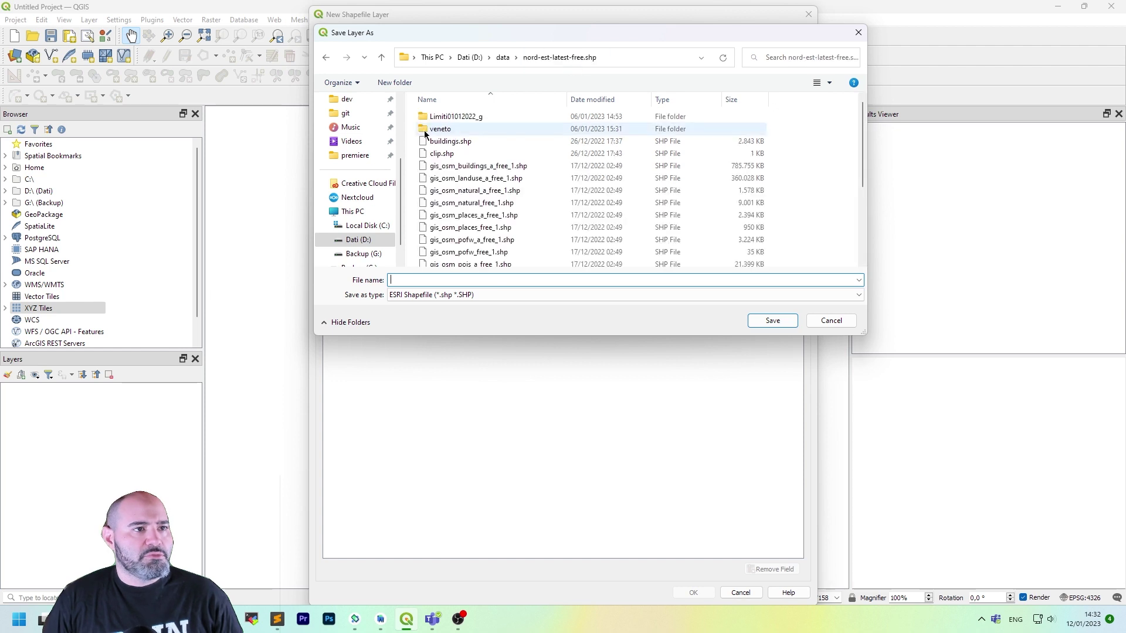
left_click(503, 57)
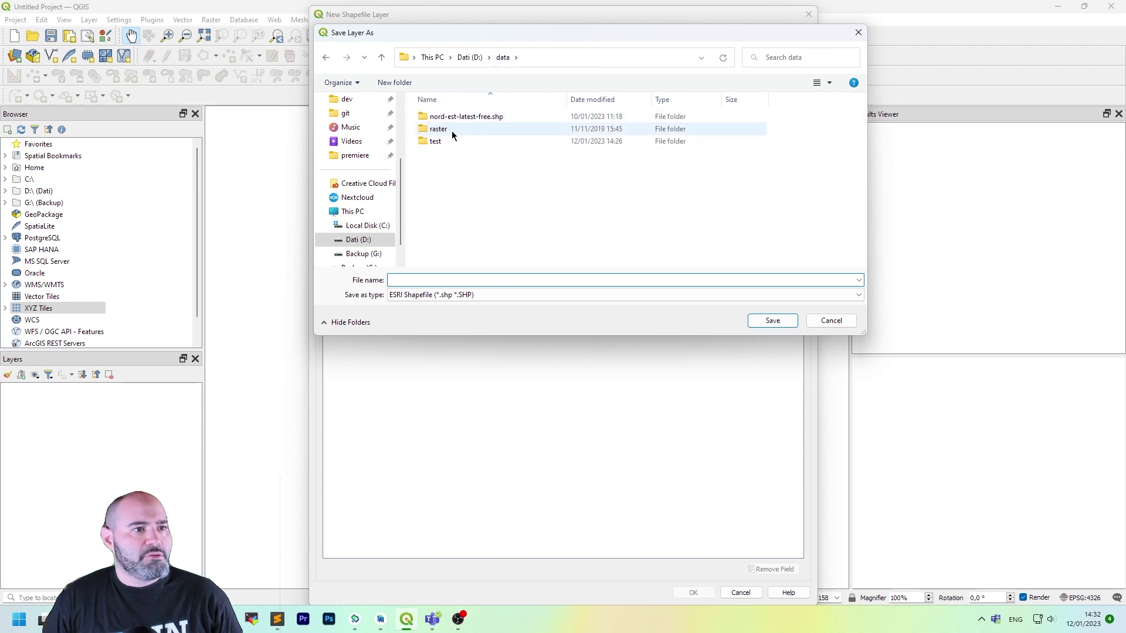
left_click(462, 141)
double_click(462, 141)
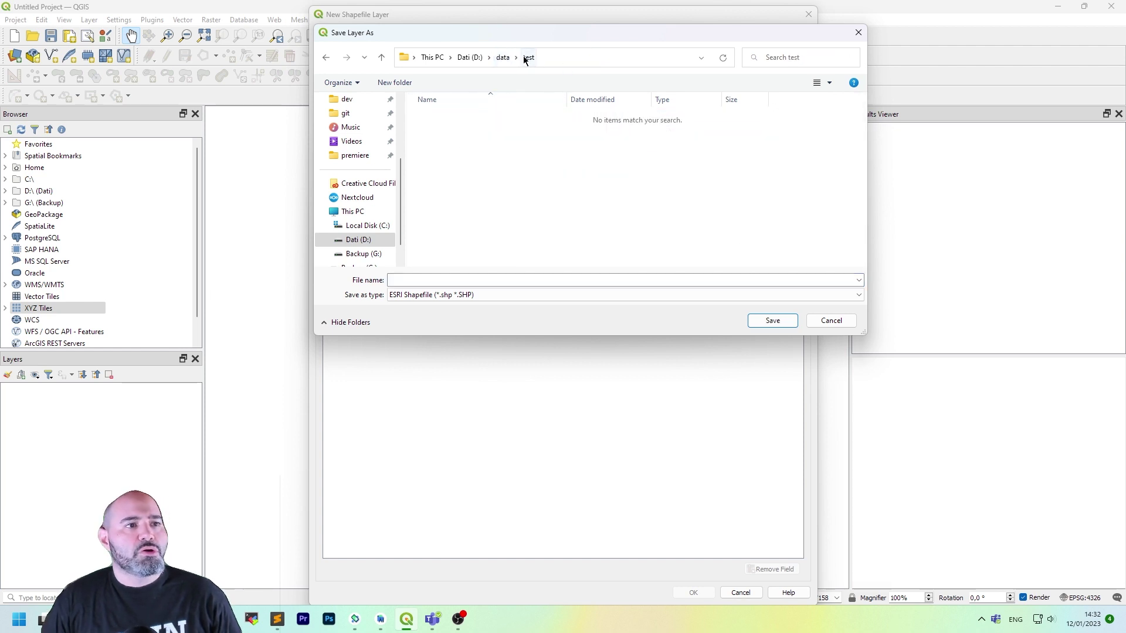
left_click(451, 280)
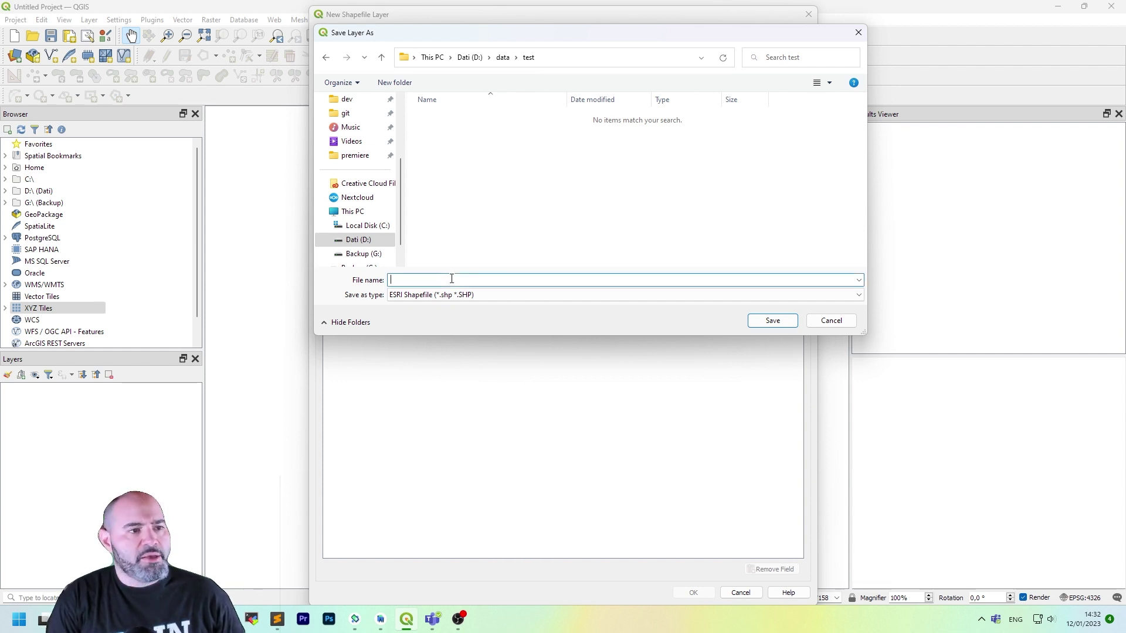
type("trees")
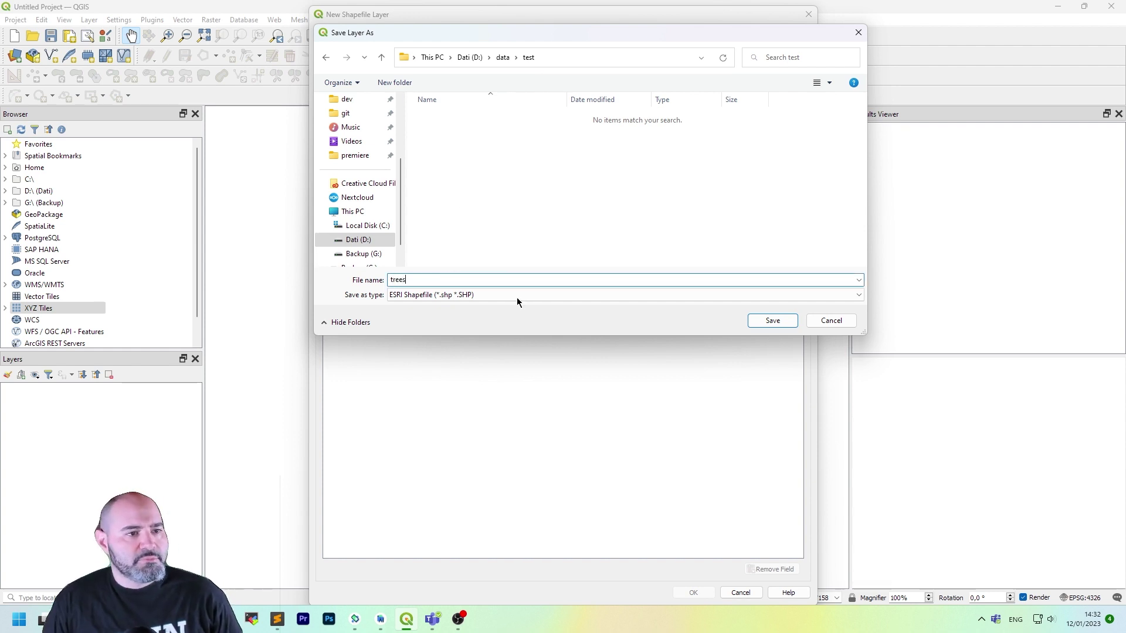
left_click(785, 323)
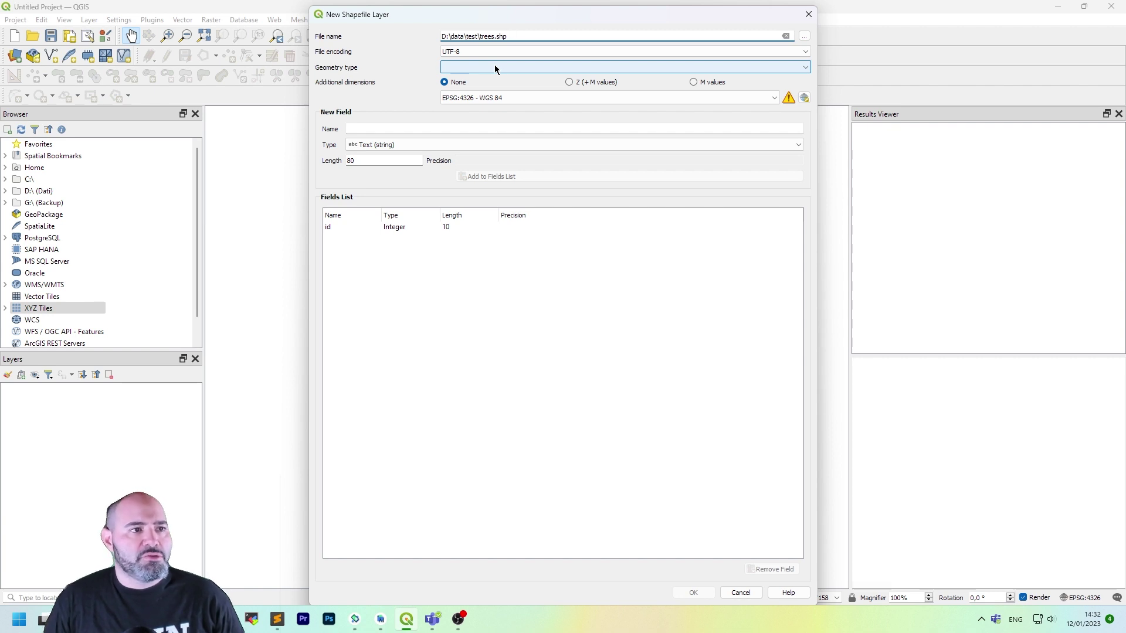
Step: Set the Geometry type of trees.shp to Point
left_click(494, 67)
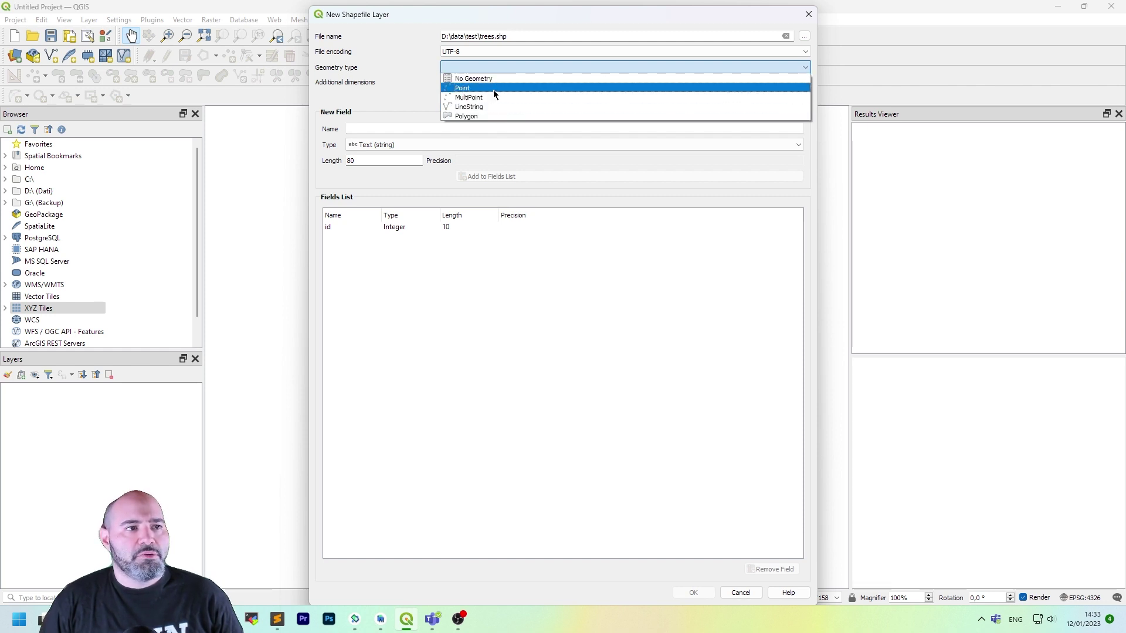
left_click(494, 88)
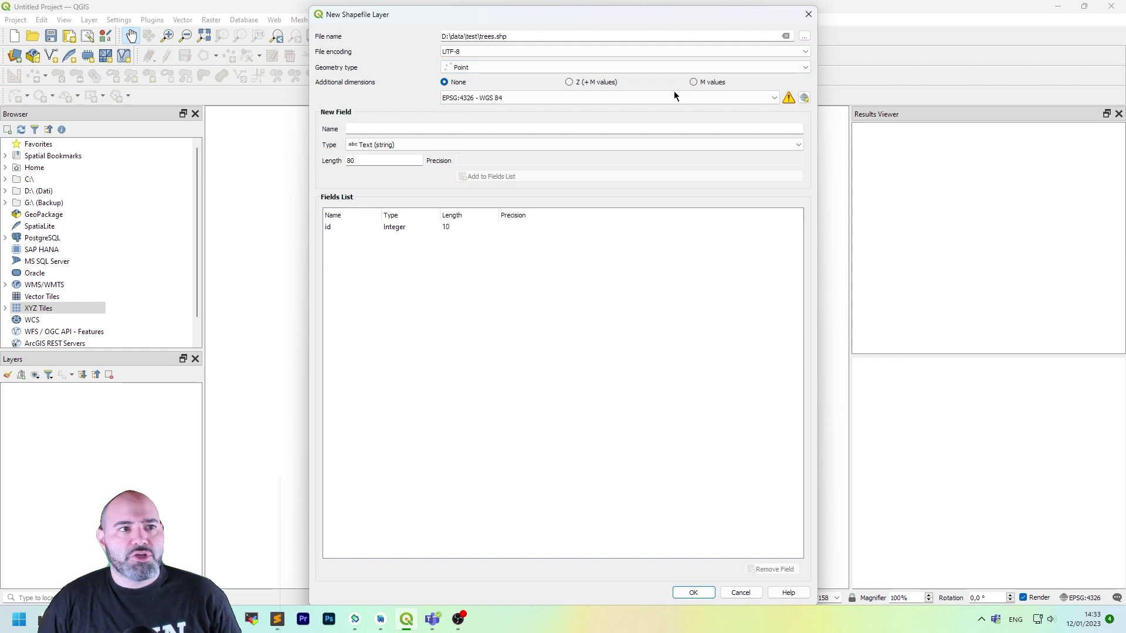
Step: Set Additional dimensions to Z (+ M values) and keep EPSG:4326 - WGS 84 as CRS
left_click(571, 81)
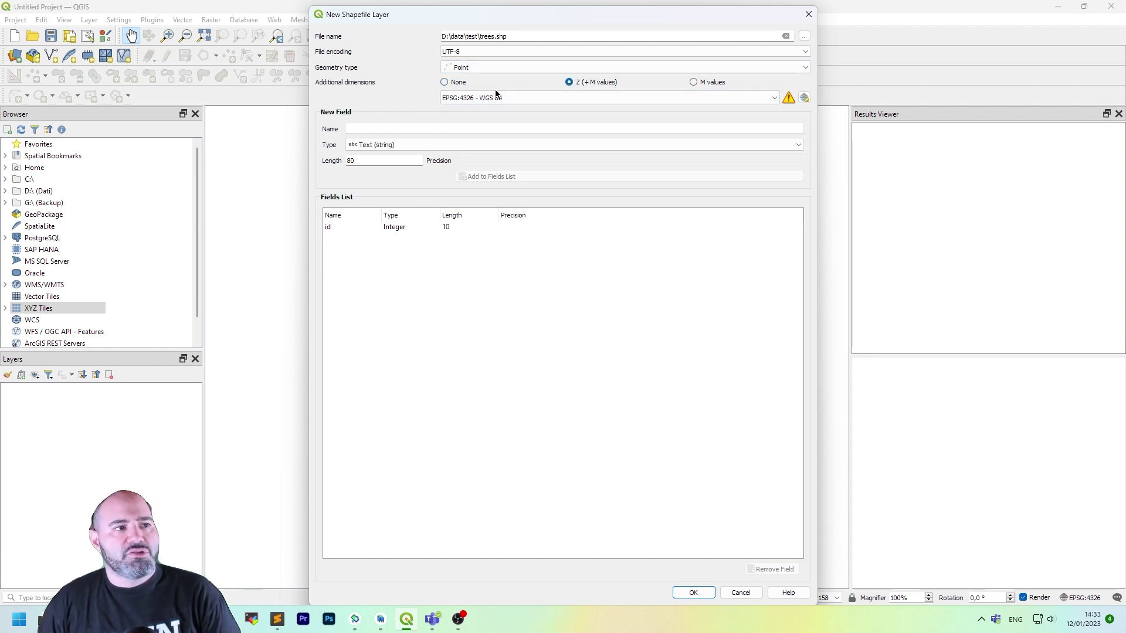
left_click(691, 82)
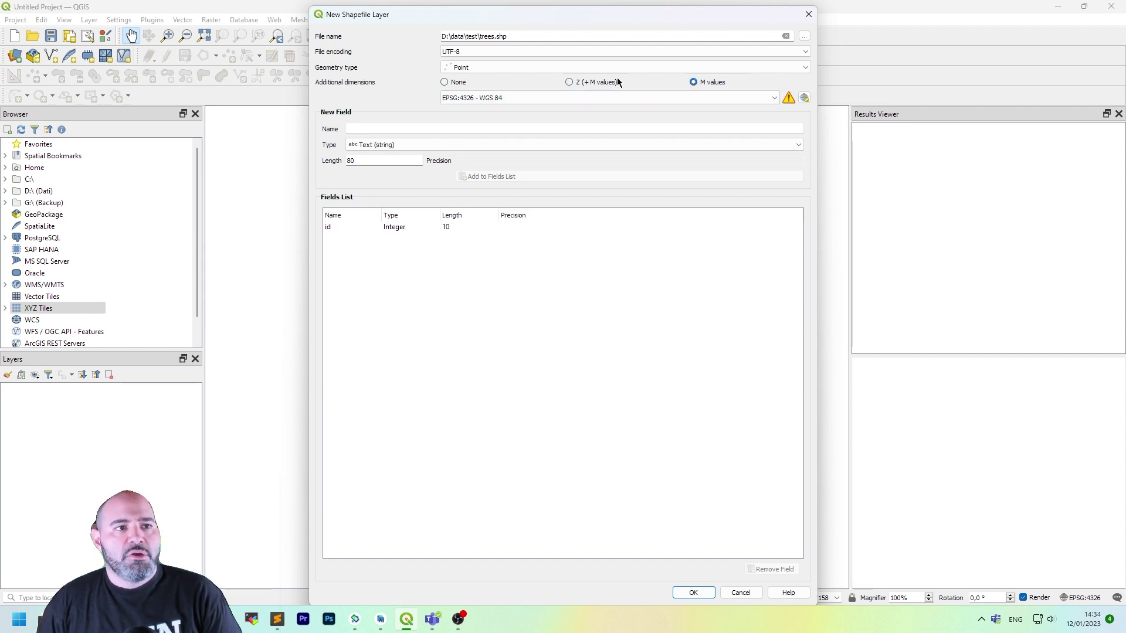
left_click(570, 82)
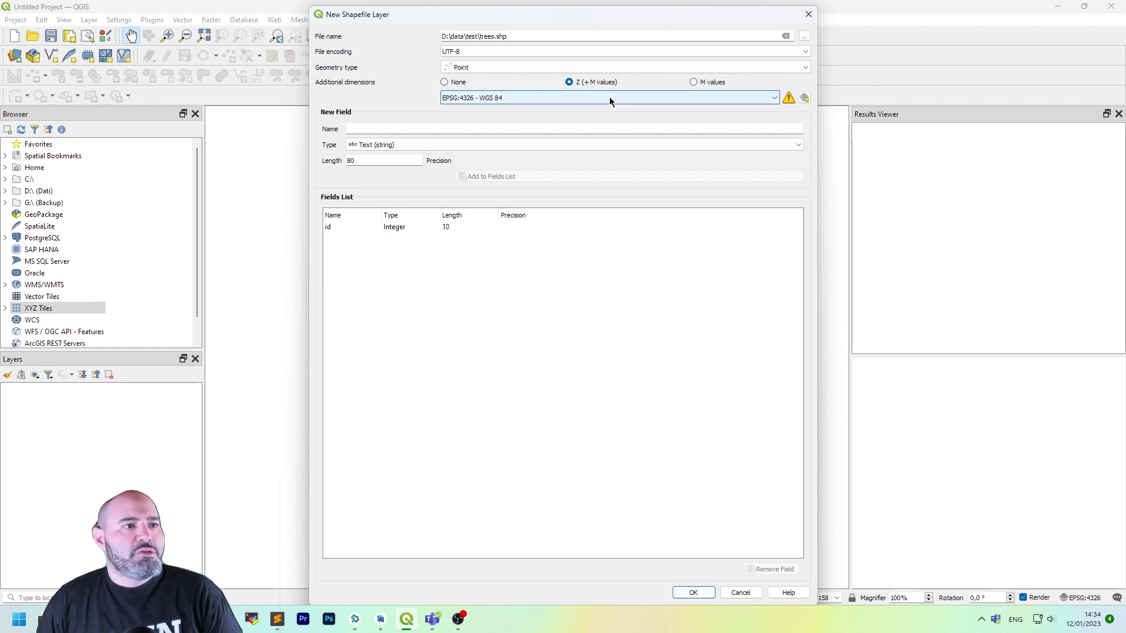
left_click(518, 105)
left_click(426, 103)
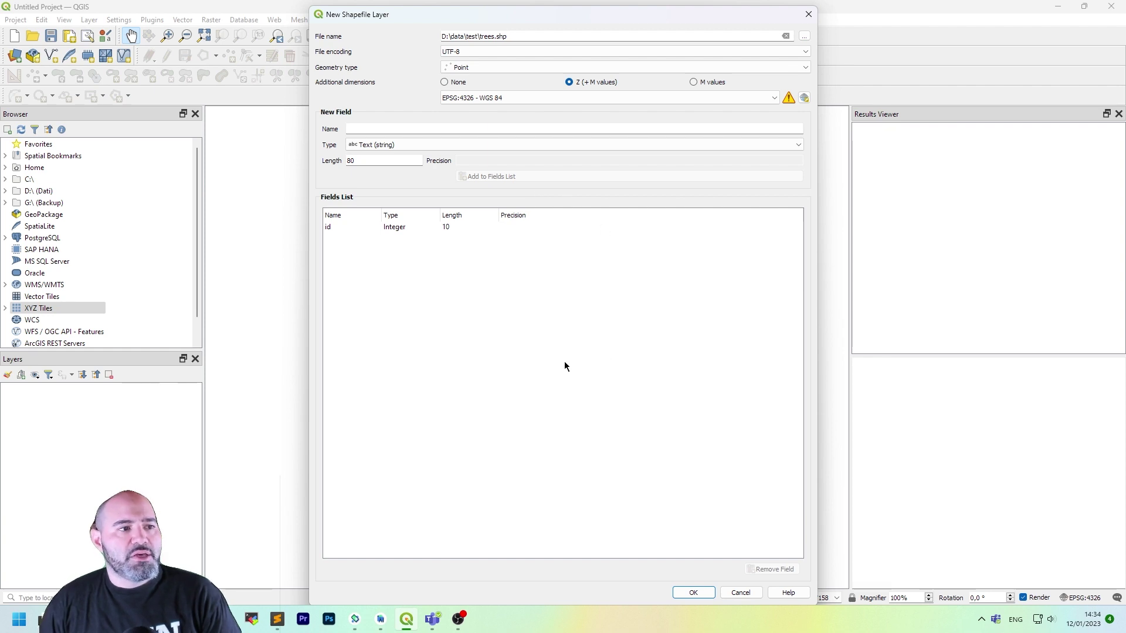
Step: Add a Text (string) field called name to the fields list
left_click(363, 229)
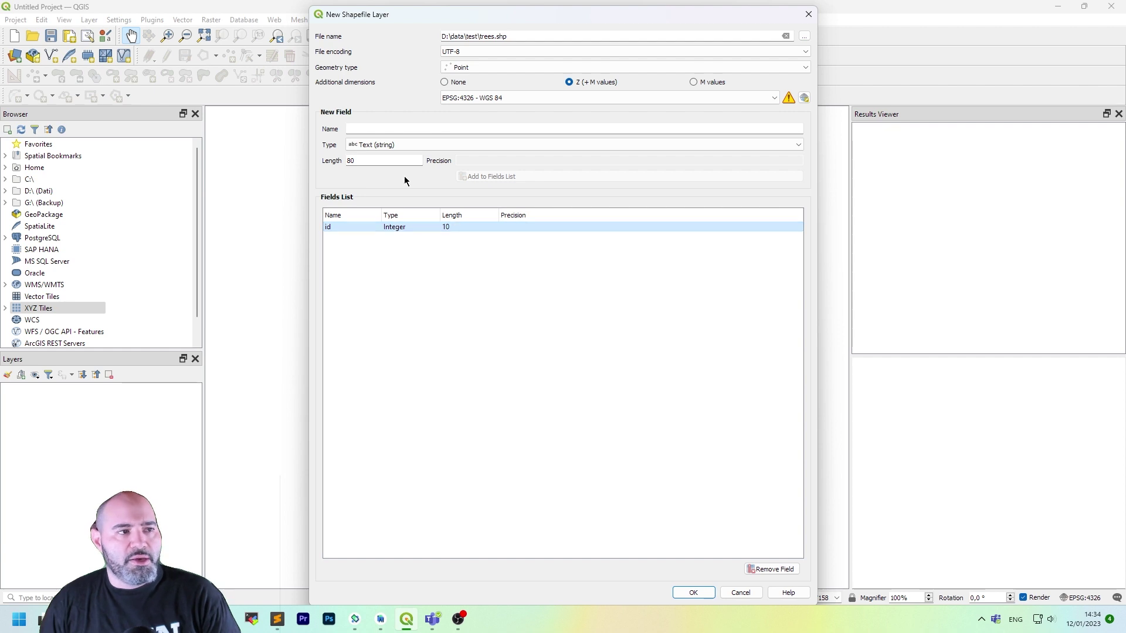
left_click(447, 133)
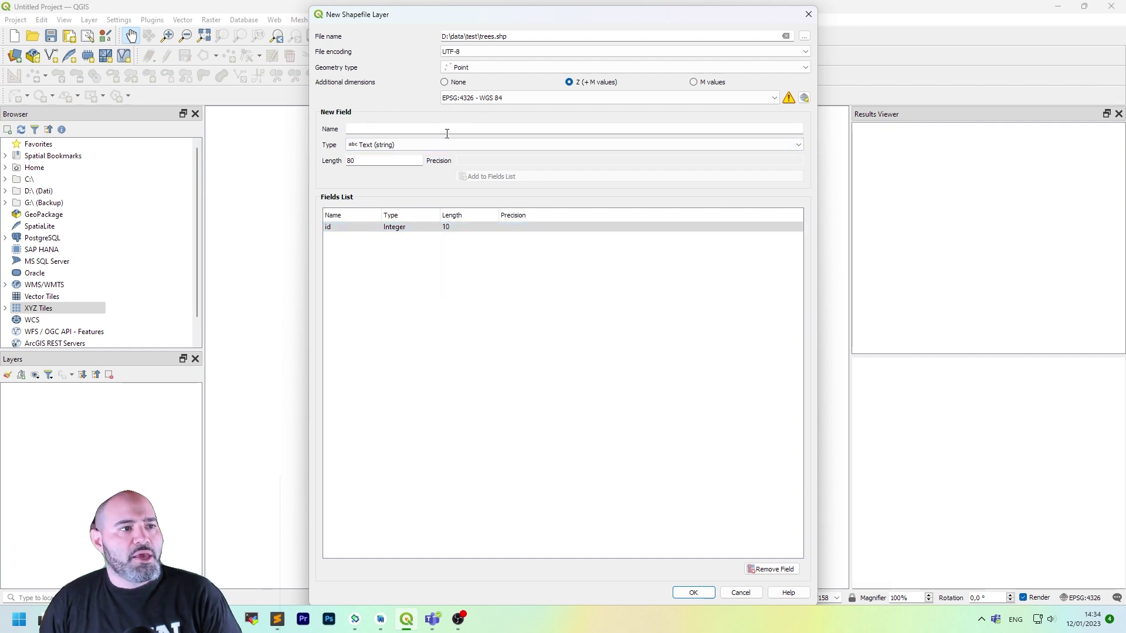
left_click(404, 144)
left_click(404, 145)
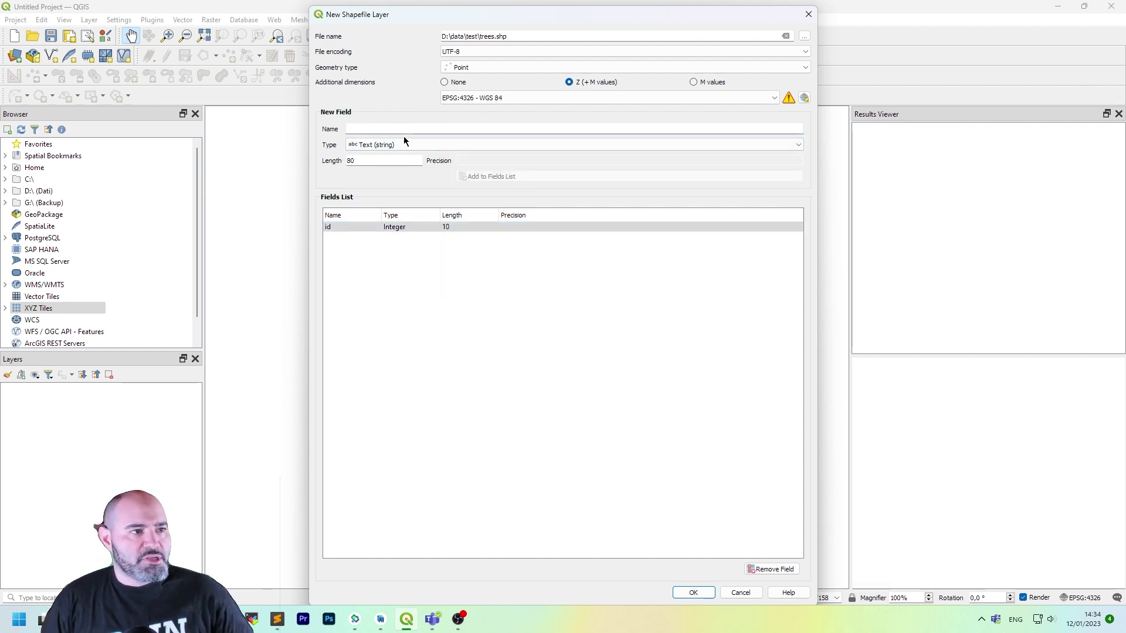
left_click(404, 140)
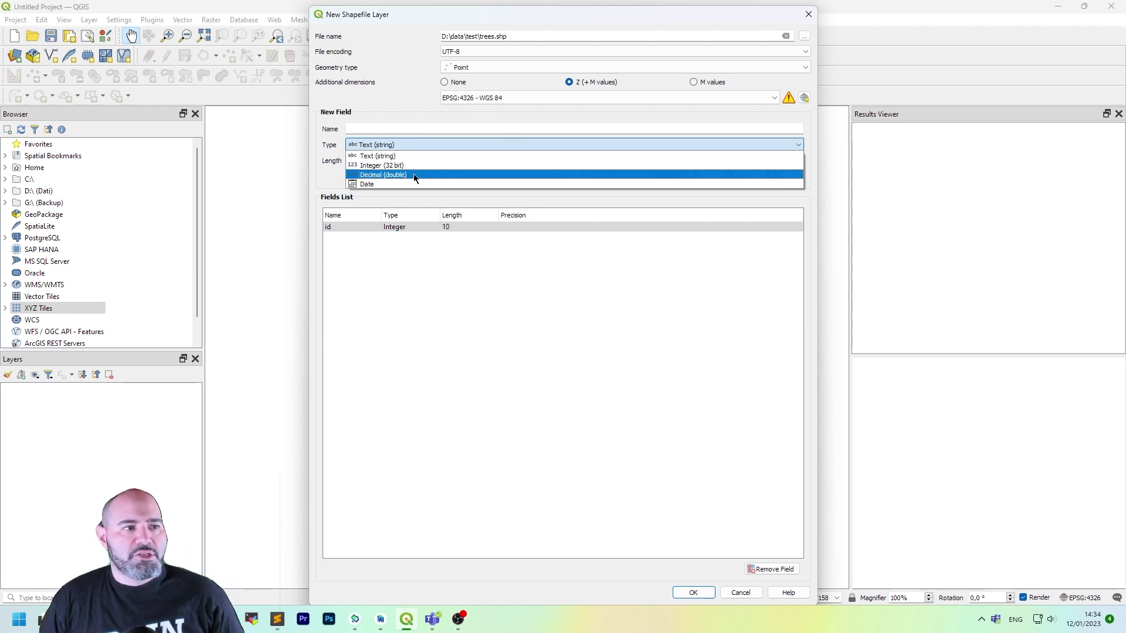
left_click(406, 132)
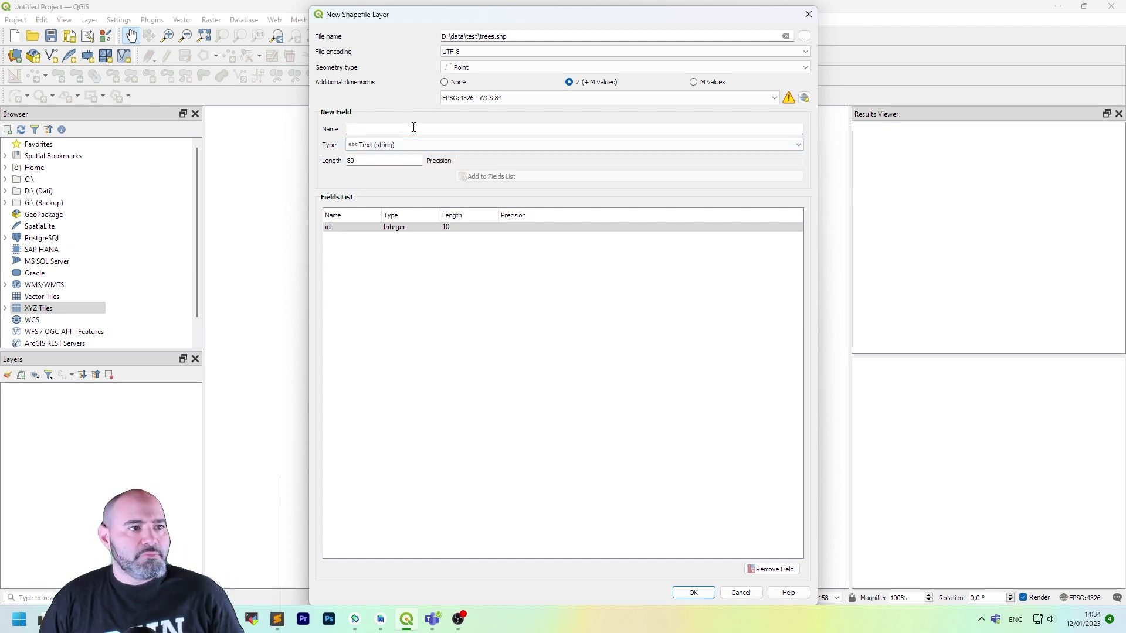
left_click(413, 128)
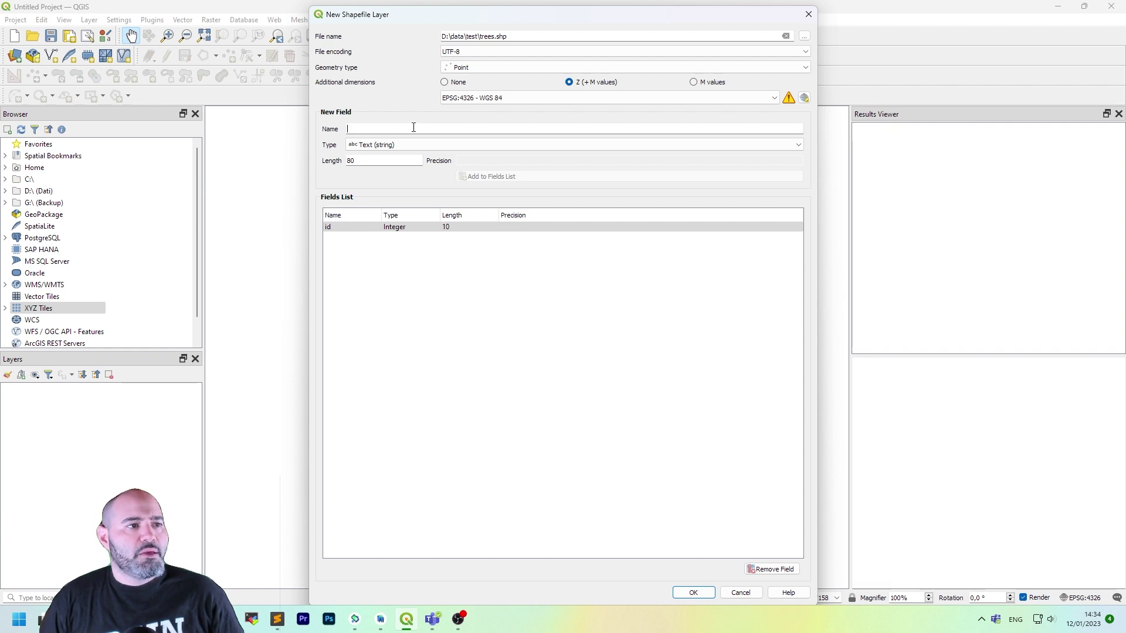
type("name")
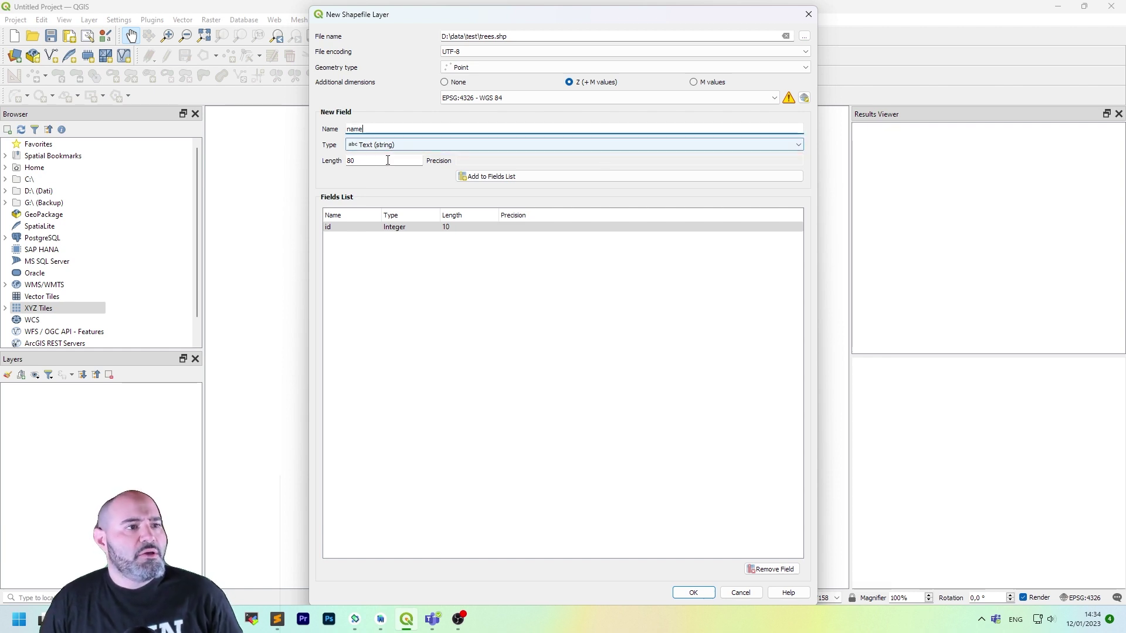
left_click(536, 174)
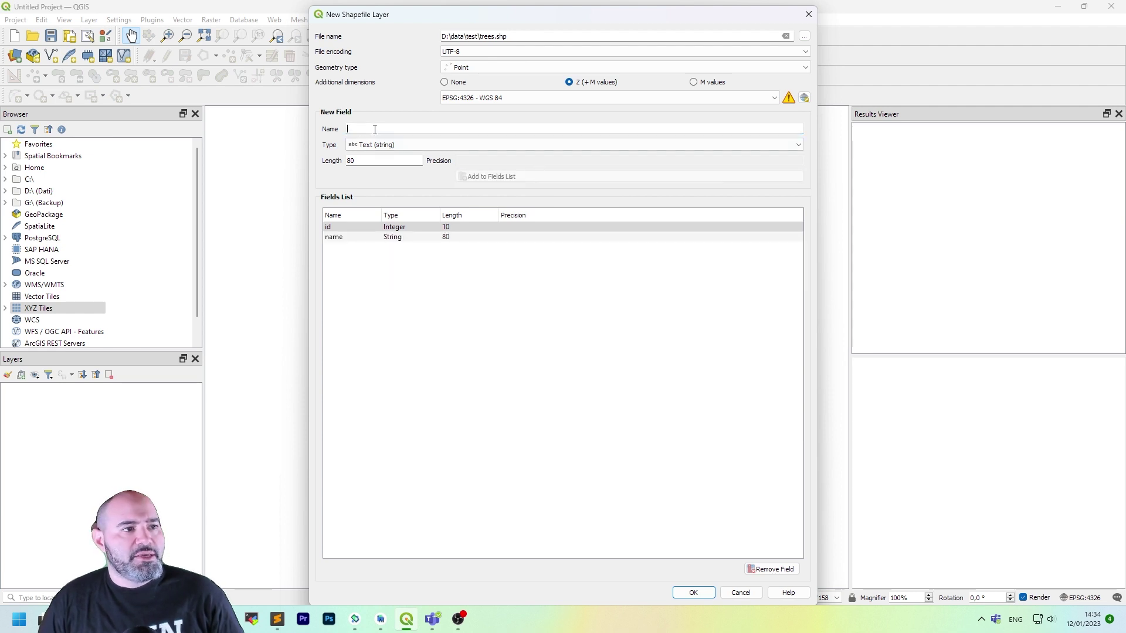
Step: Add a Decimal field h (length 20, precision 6) and create the trees layer
left_click(389, 144)
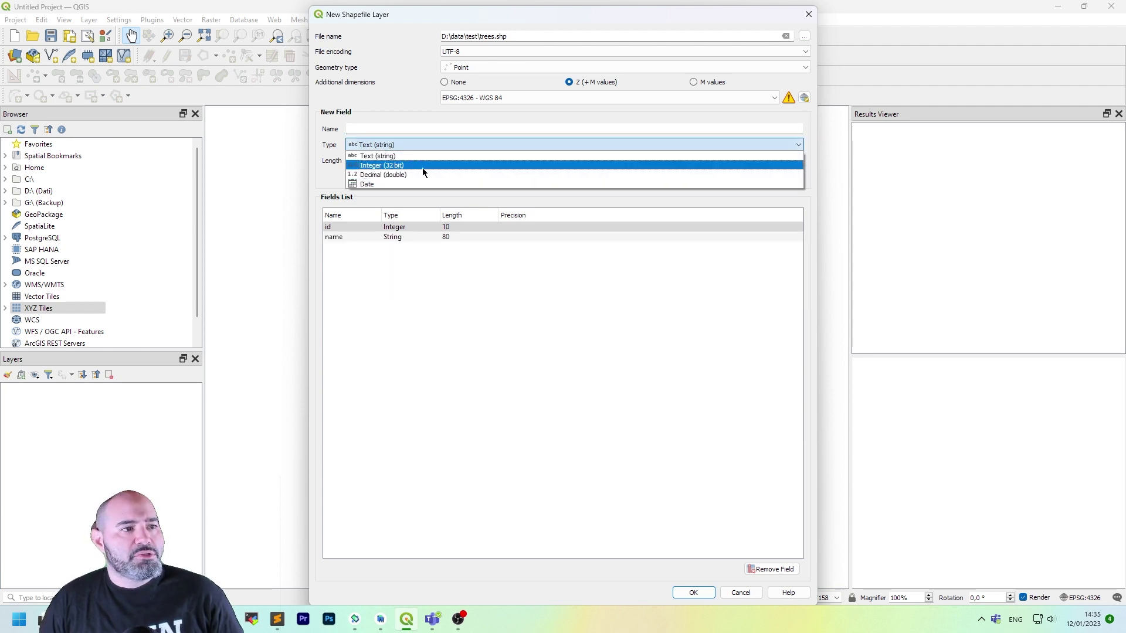
left_click(416, 174)
left_click(401, 127)
type("hei")
key("BackSpace")
key("BackSpace")
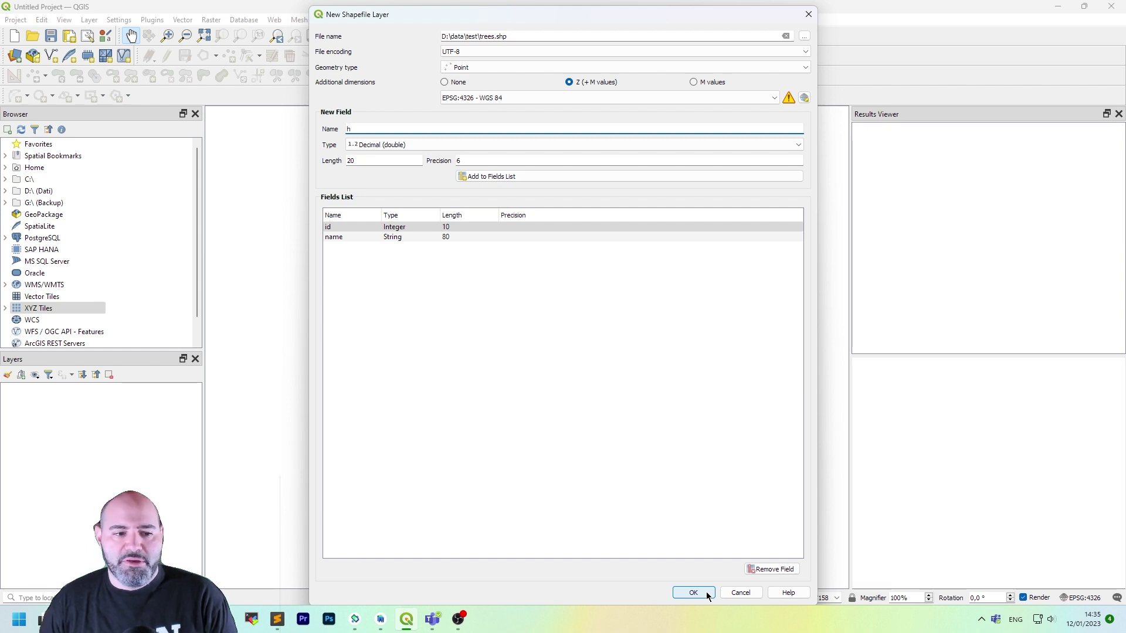
left_click(510, 176)
left_click(492, 354)
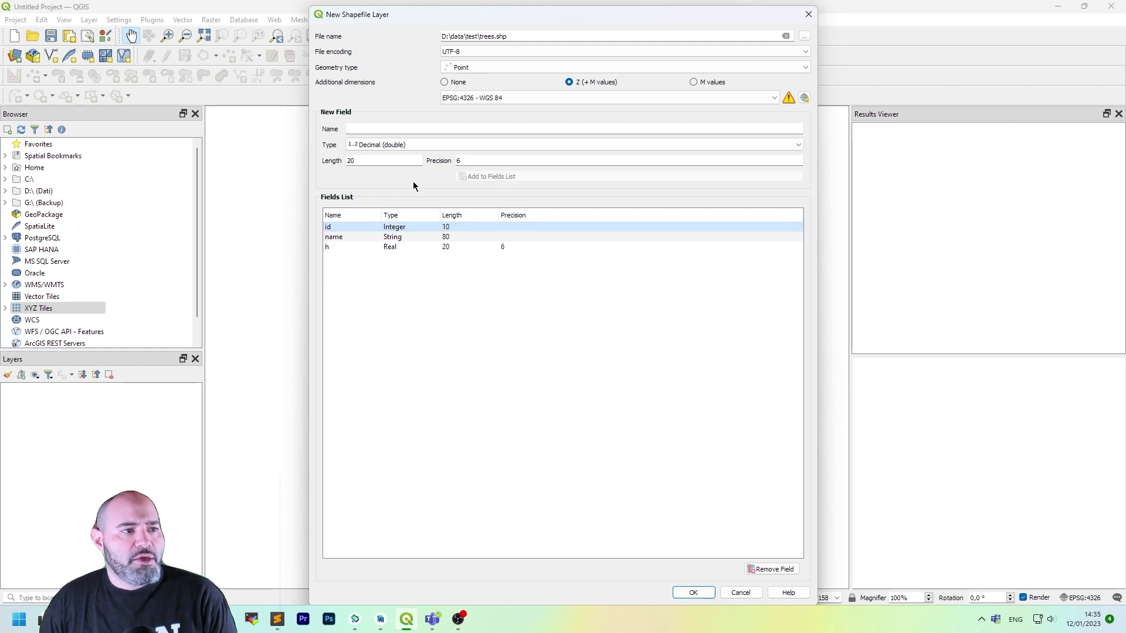
left_click(705, 594)
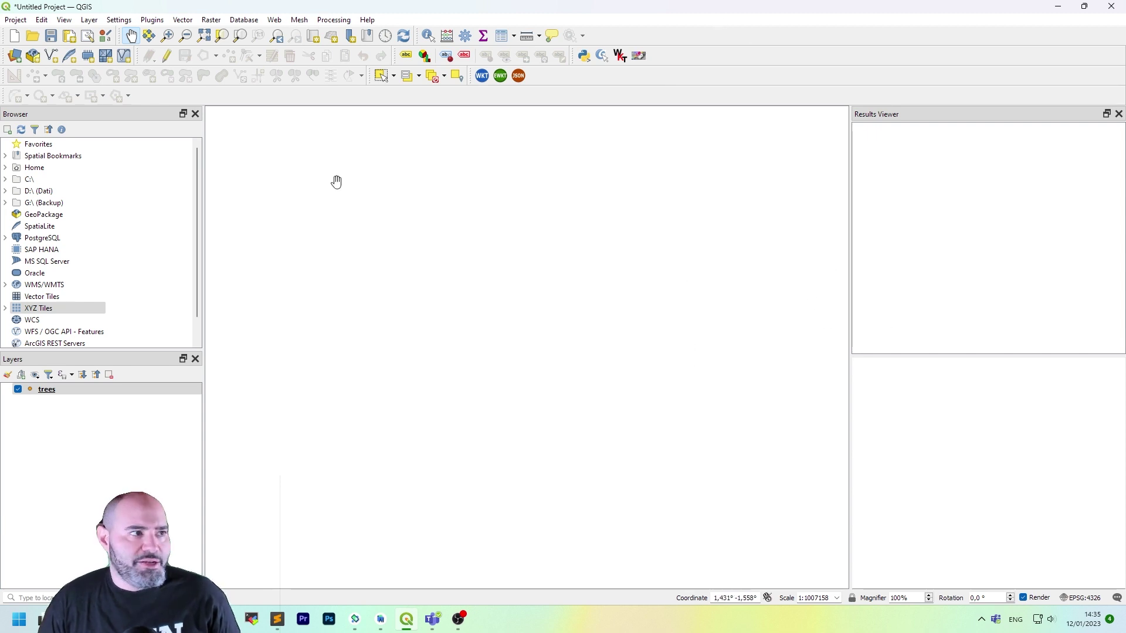
Step: Select the trees layer in the Layers panel
left_click(67, 393)
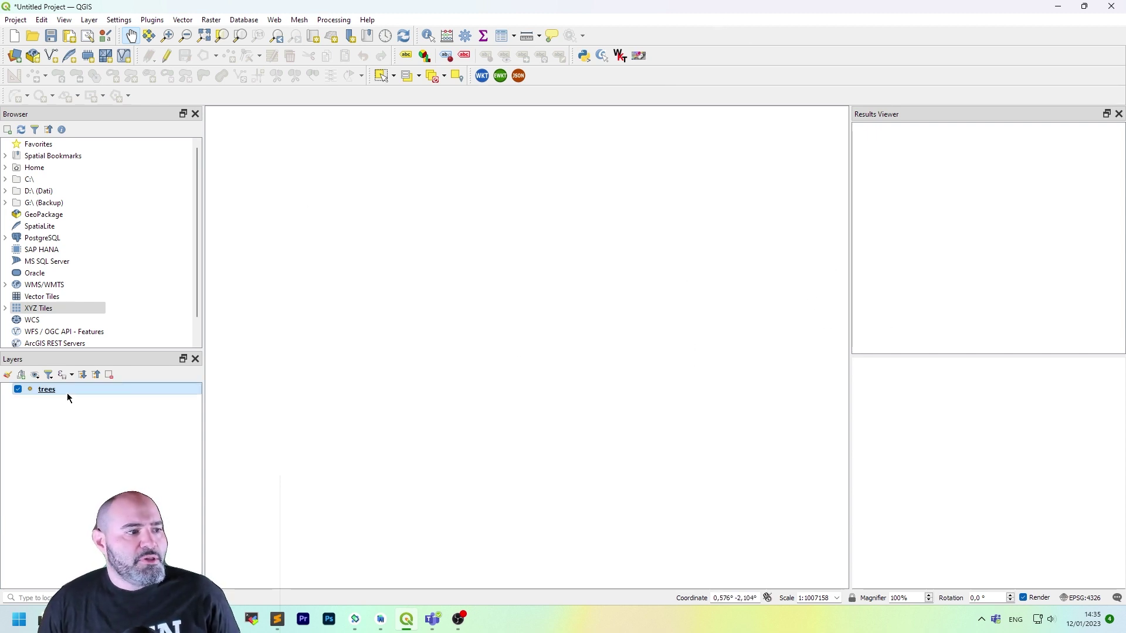
Step: Turn on editing for the trees layer and switch to the Add Point Feature tool
left_click(169, 56)
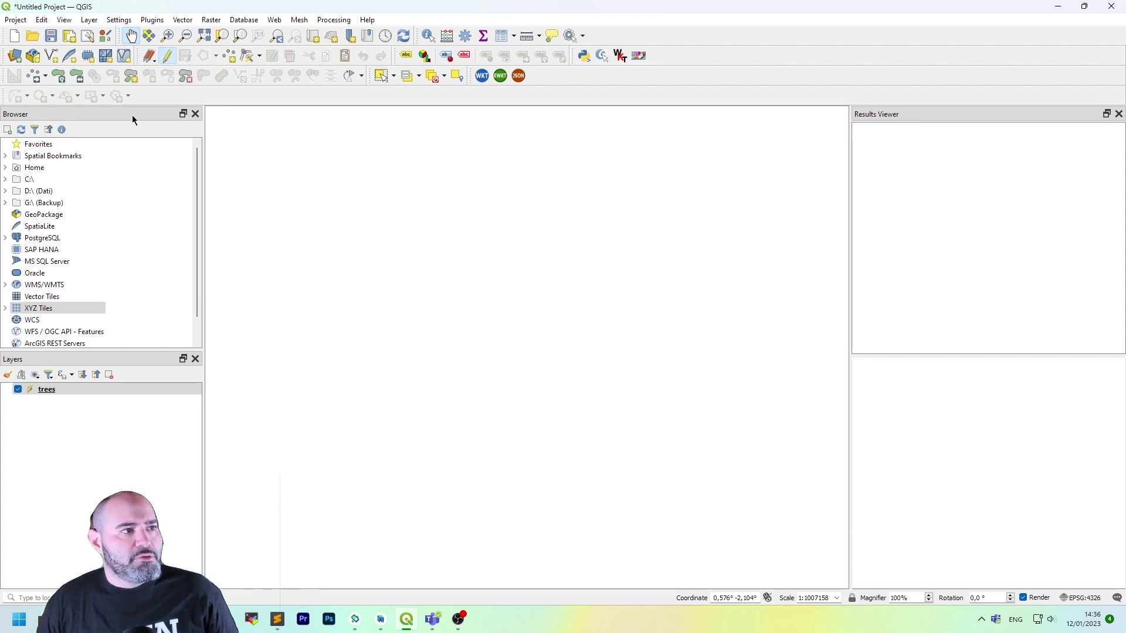
left_click(166, 391)
right_click(164, 390)
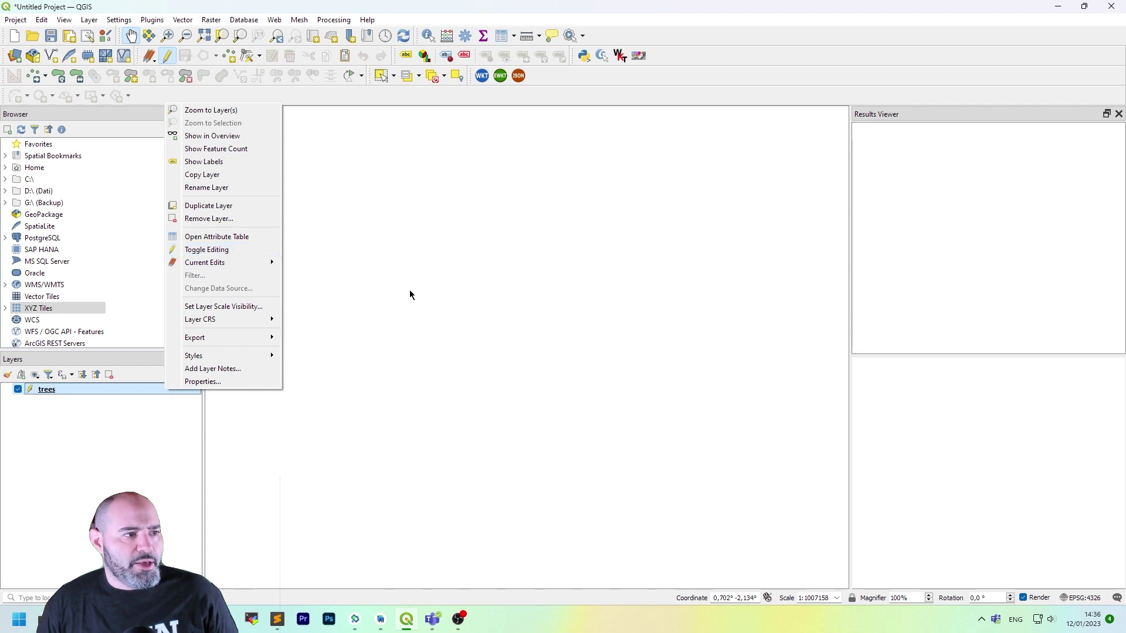
left_click(509, 12)
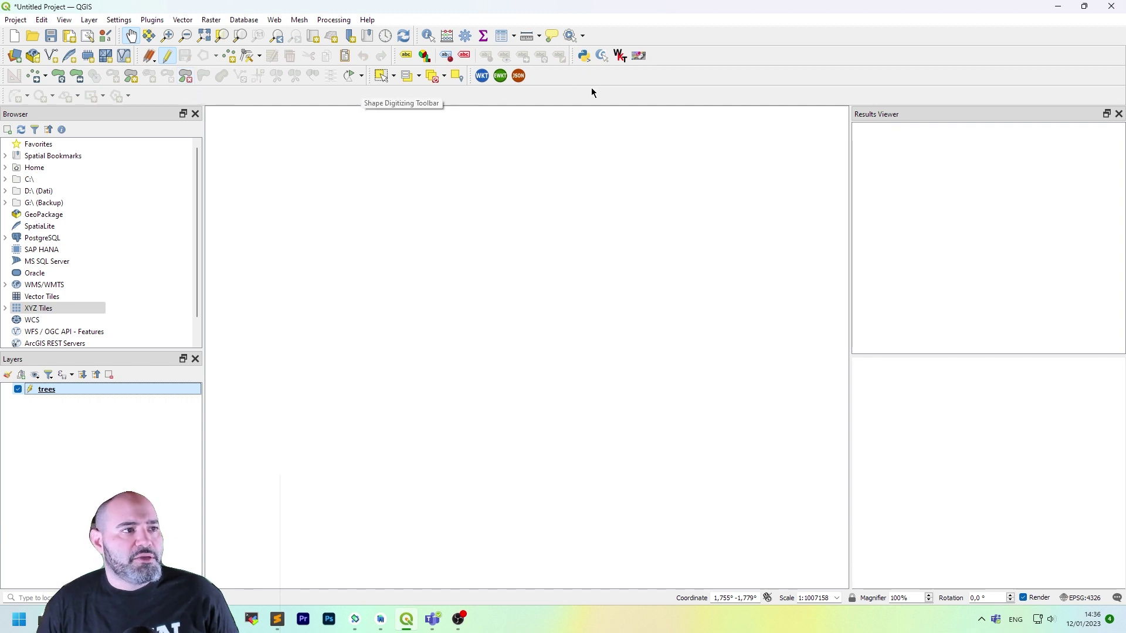
left_click(168, 55)
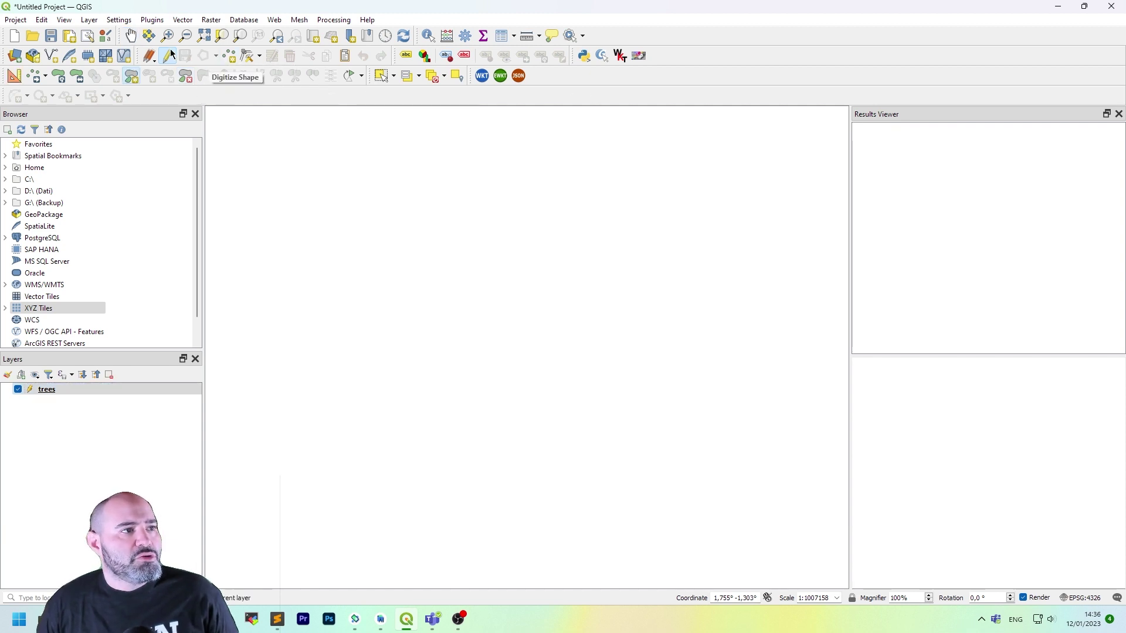
left_click(229, 56)
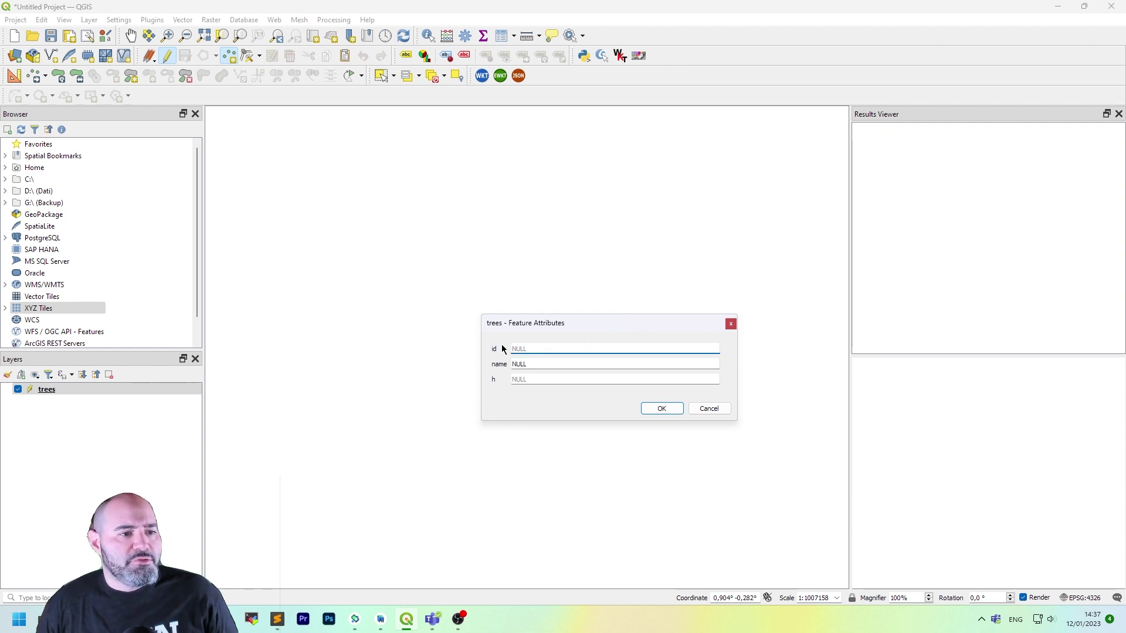
Step: Save the first tree point with id 1, name Low tree and h 3.5
left_click(538, 377)
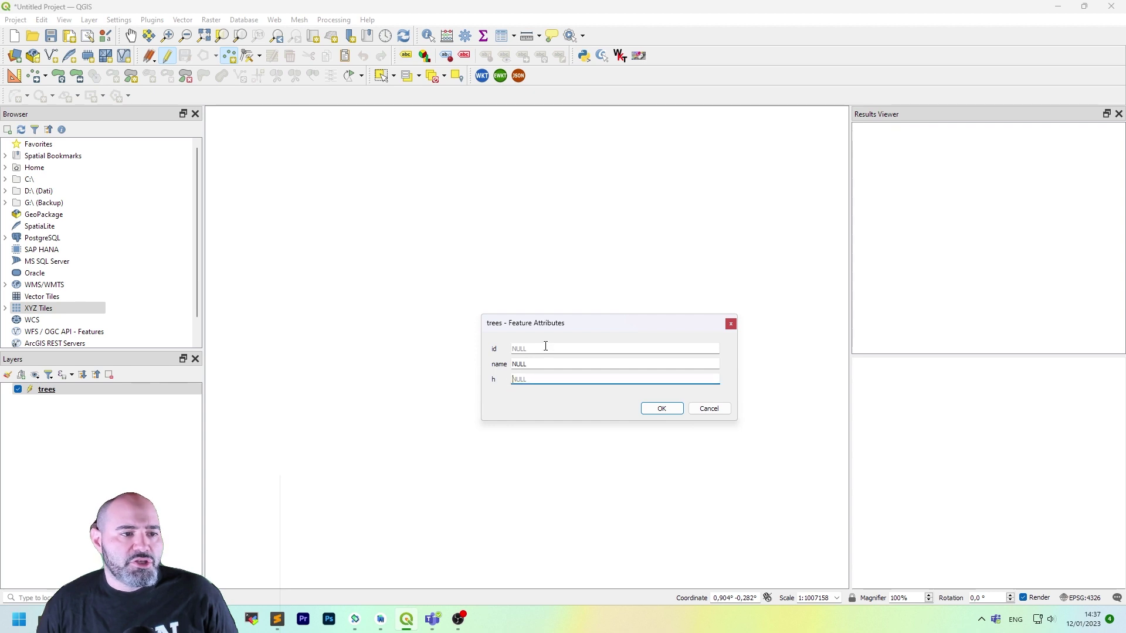
left_click(546, 350)
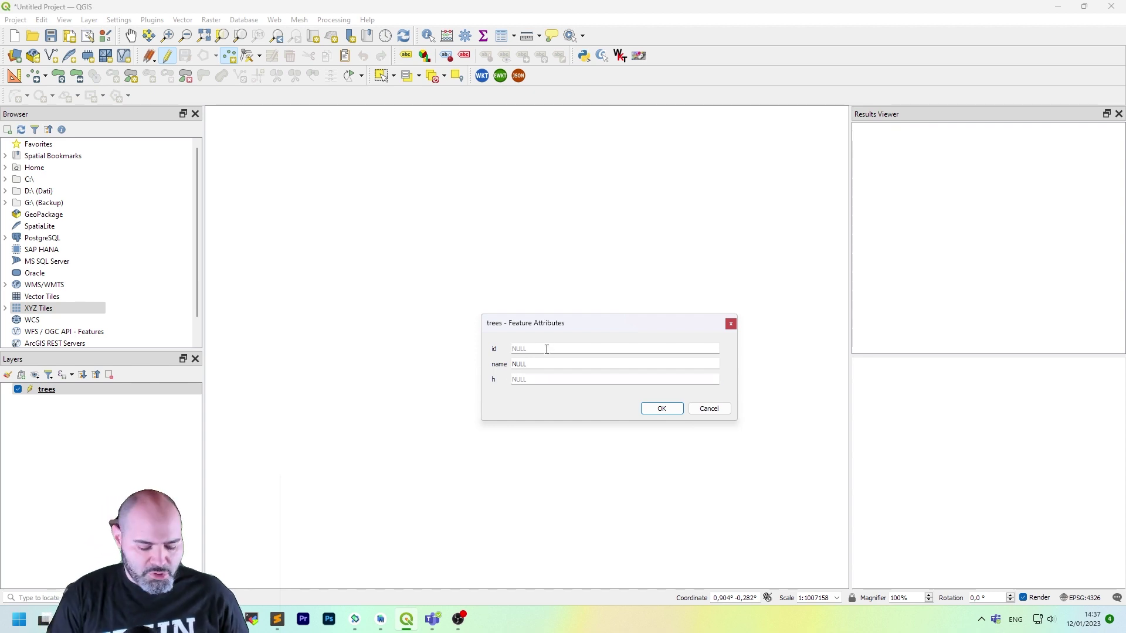
type("1")
key("Tab")
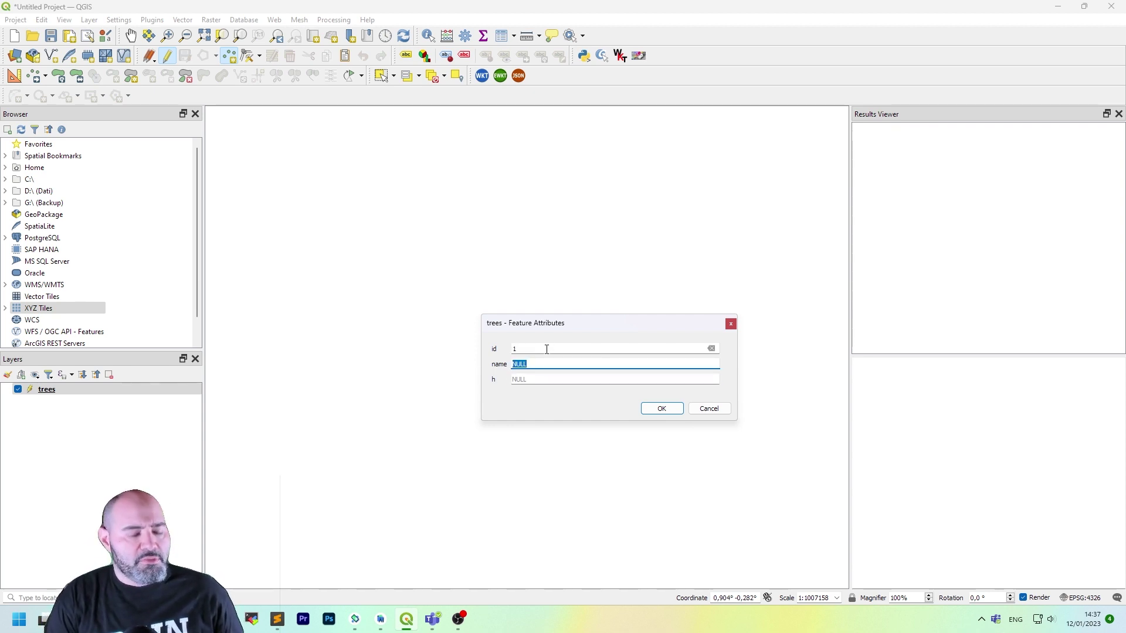
type("Tree")
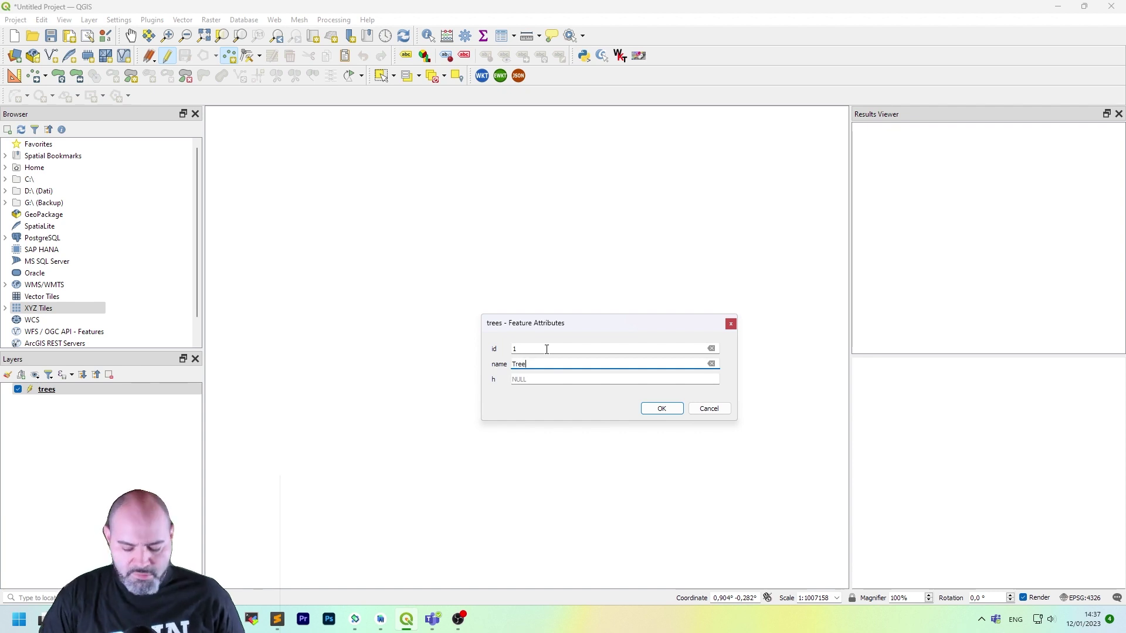
type("Low t")
key("Tab")
key("shift+Tab")
key("End")
key("Tab")
type("10.54")
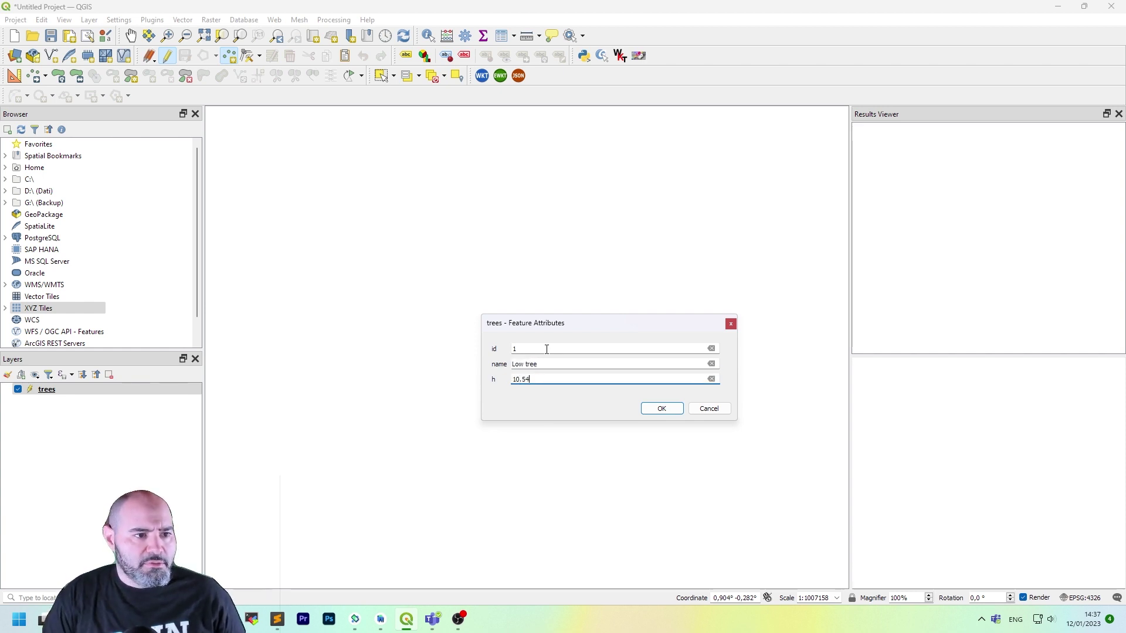
key("BackSpace")
key("BackSpace")
key("BackSpace")
key("BackSpace")
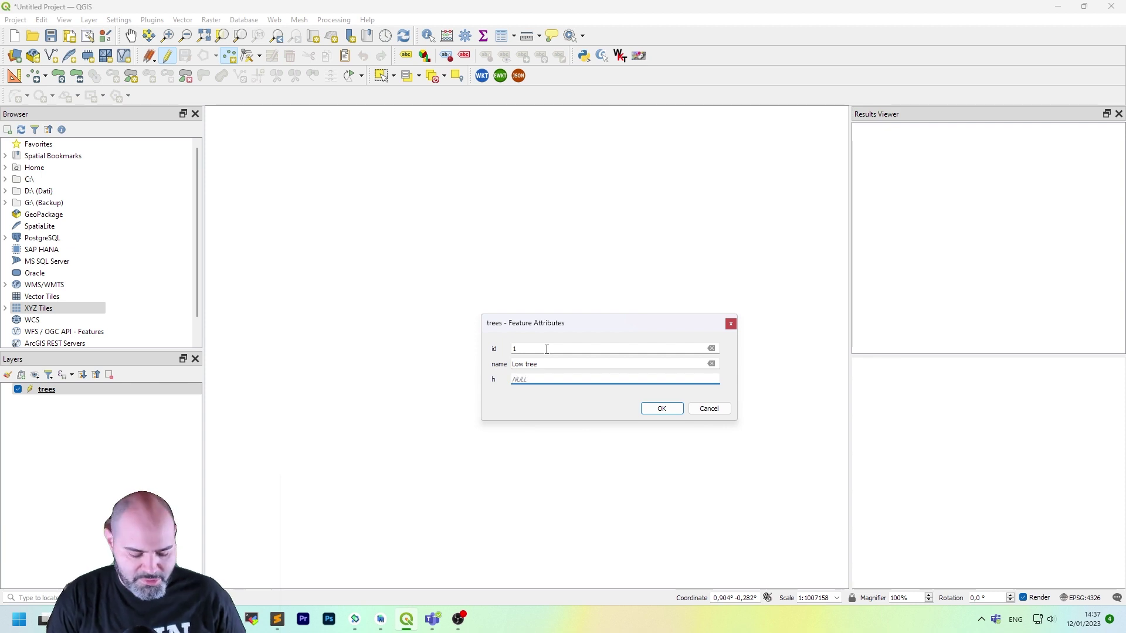
type("3")
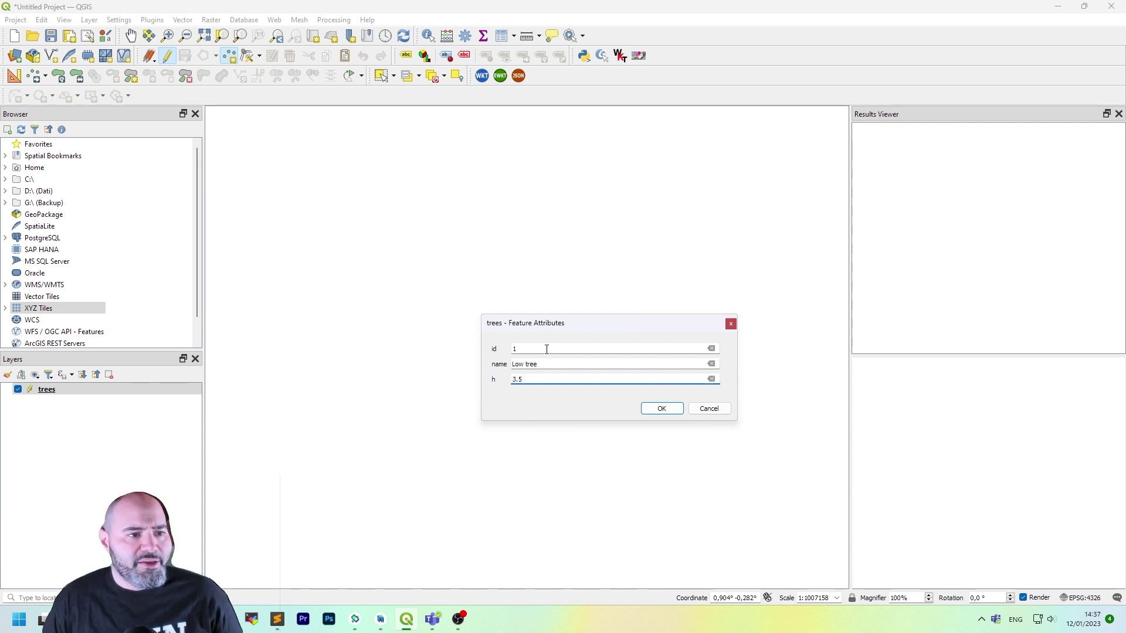
type(".5")
left_click(647, 408)
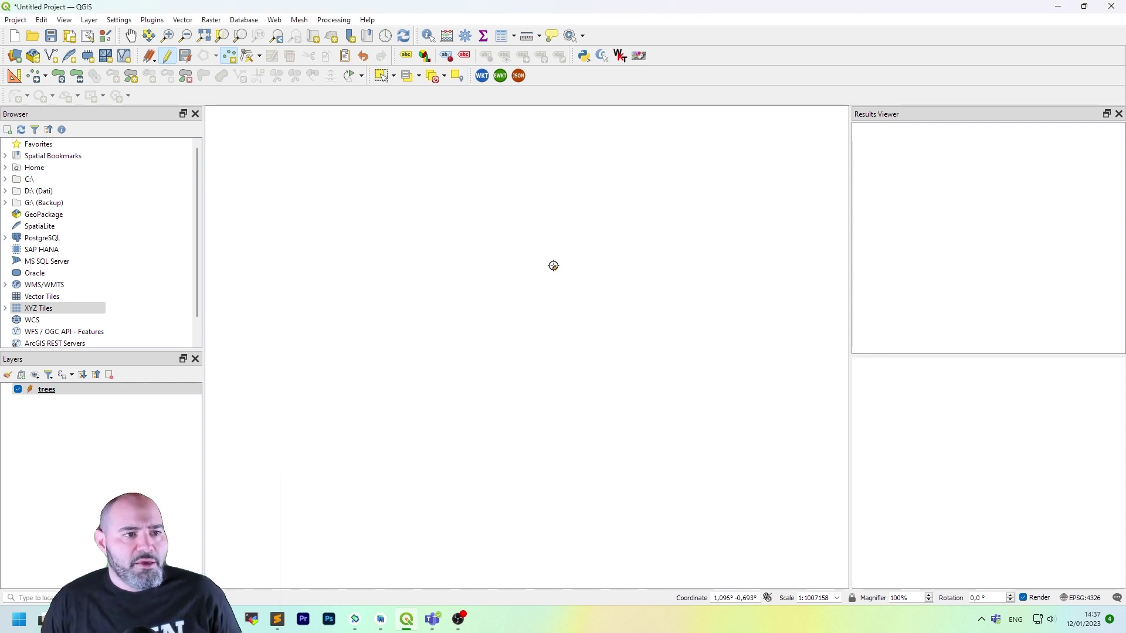
Step: Place a second tree point with id 2, name High tree and h 15
left_click(467, 359)
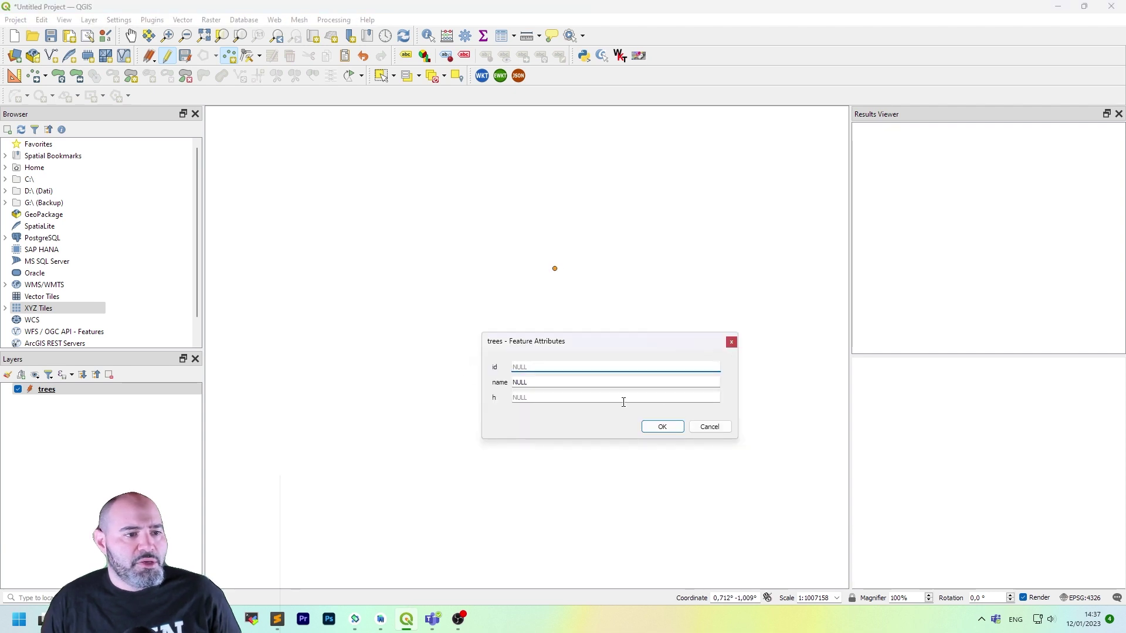
type("2")
left_click(556, 384)
type("High tree")
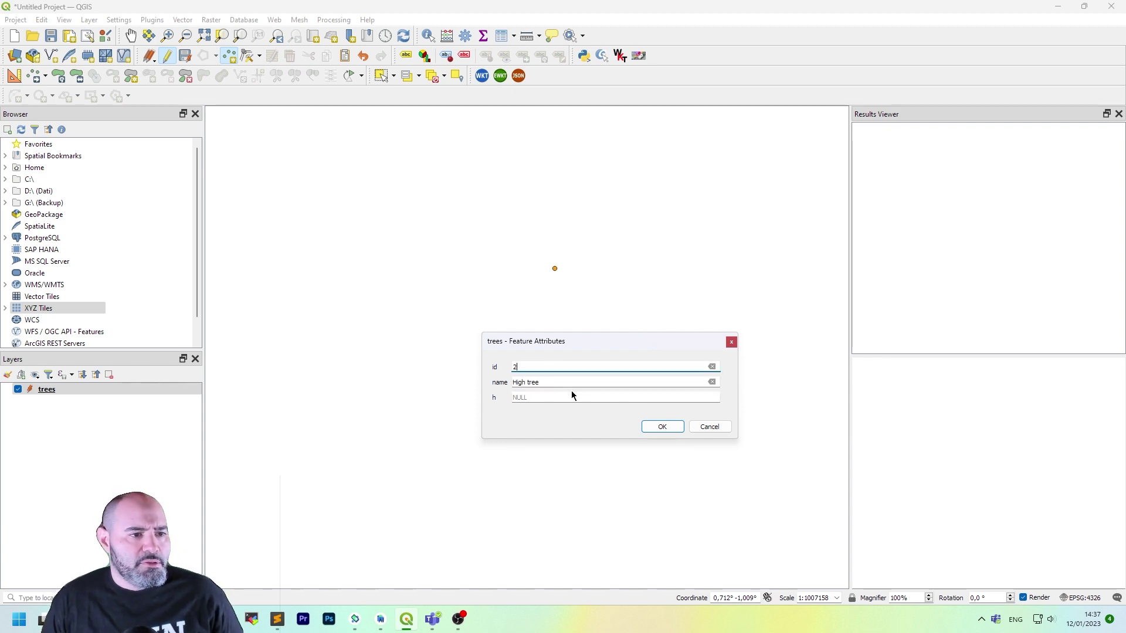
left_click(574, 395)
type("15")
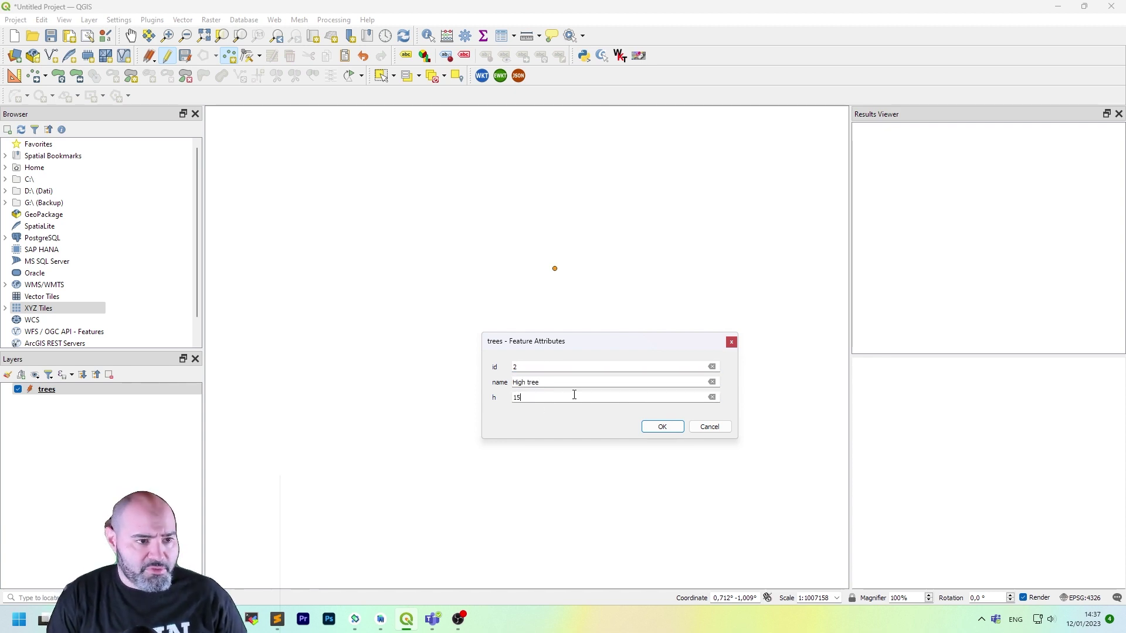
left_click(652, 426)
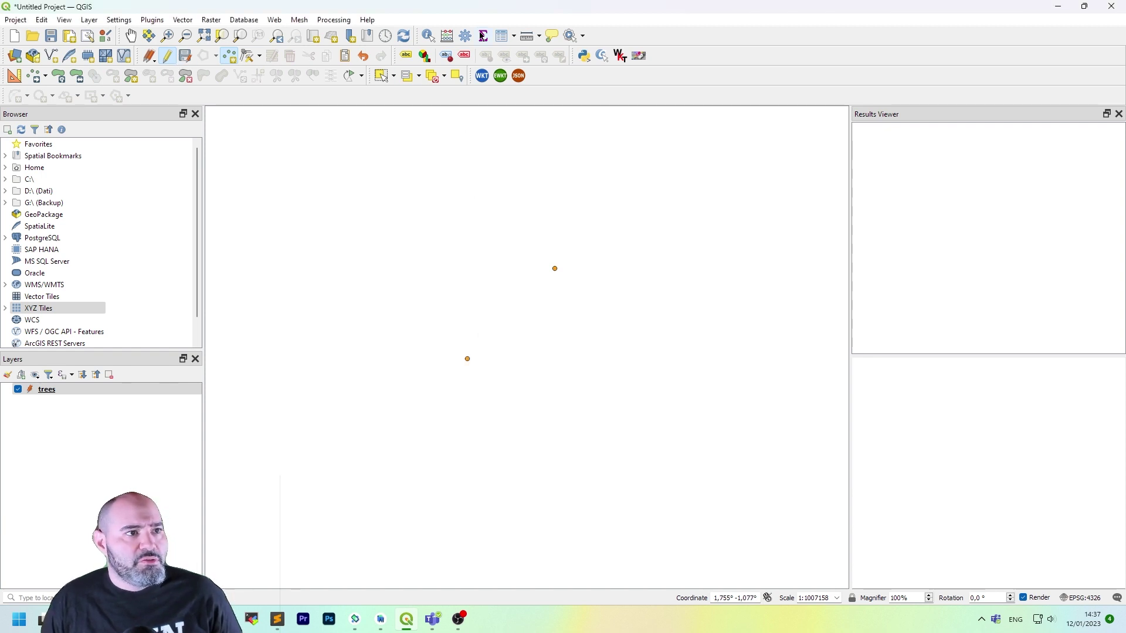
Step: Check both tree points' attributes in the attribute table and with Identify Features
left_click(135, 392)
right_click(145, 393)
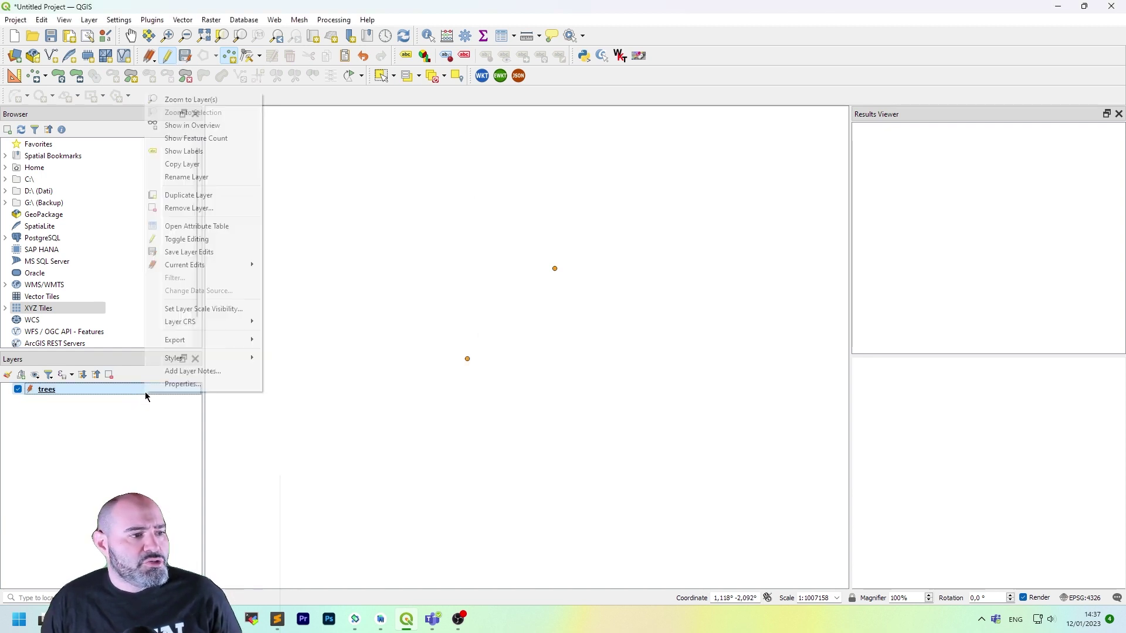
left_click(221, 227)
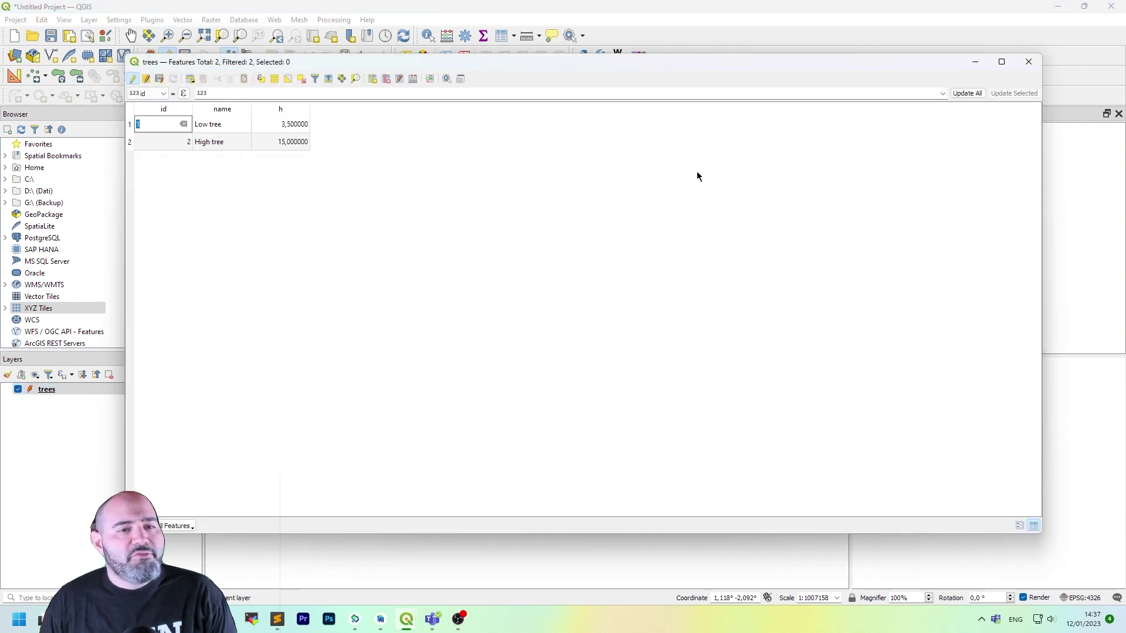
left_click(1027, 62)
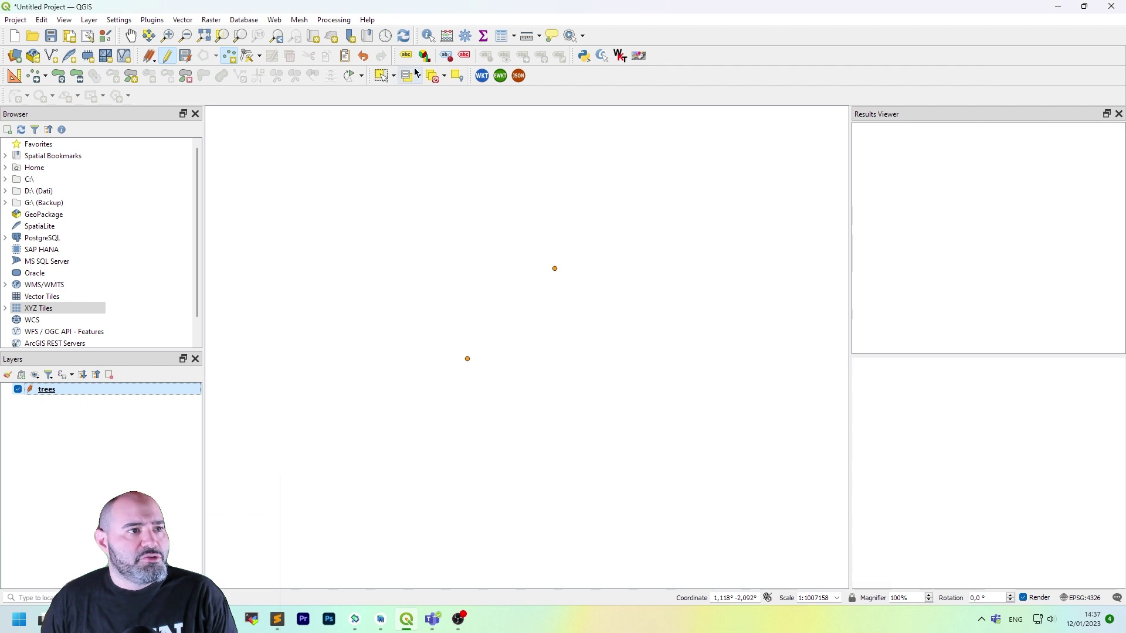
left_click(427, 36)
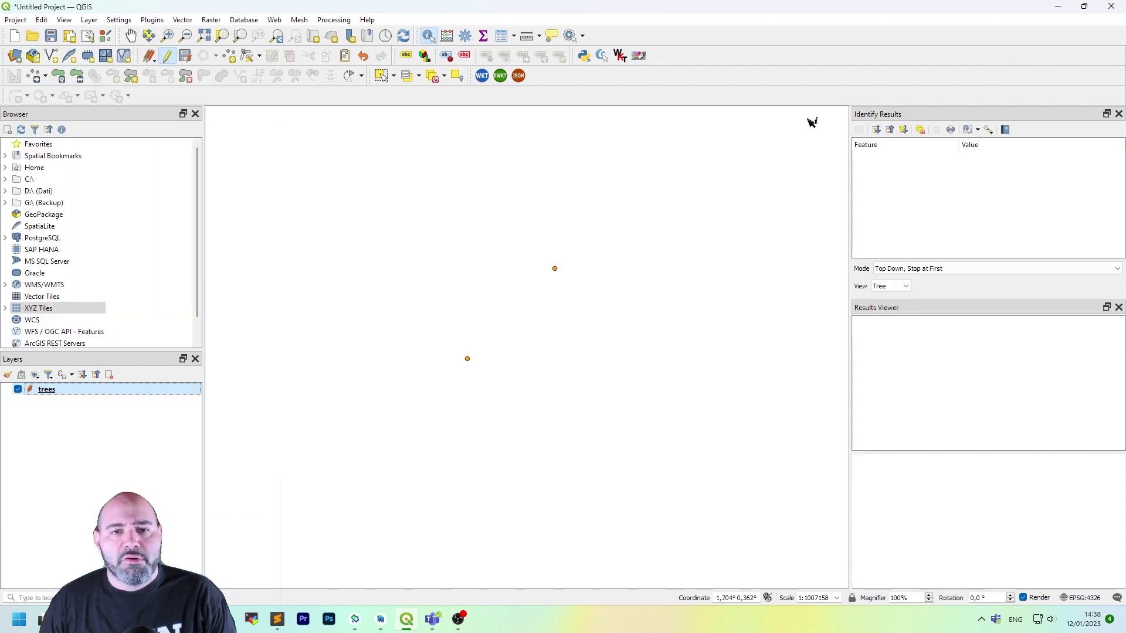
left_click_drag(513, 234, 626, 322)
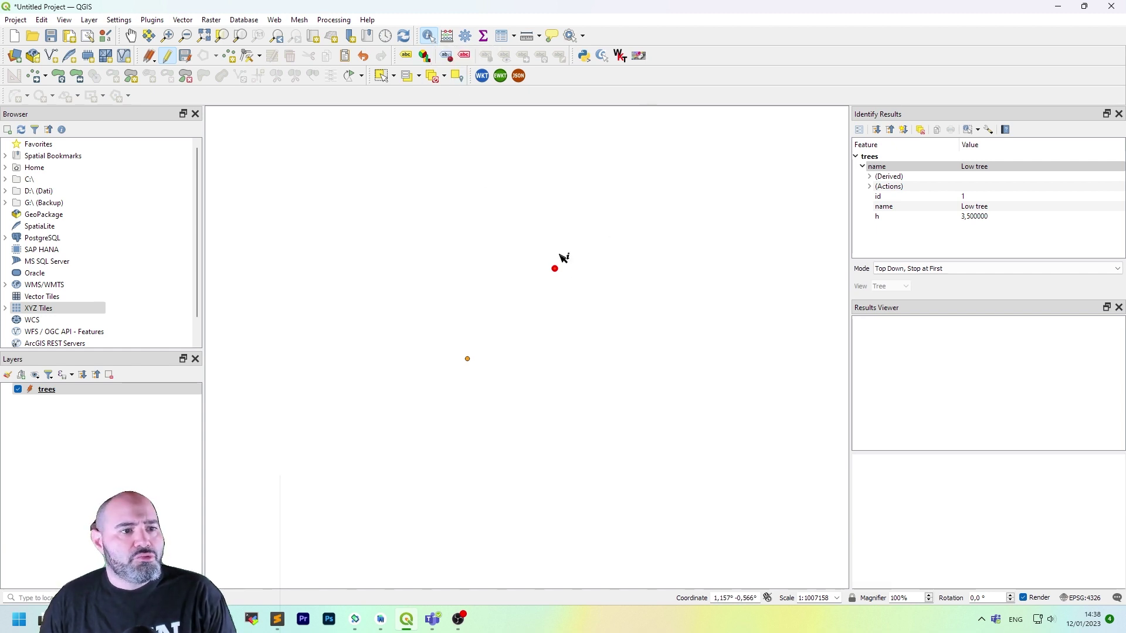
left_click_drag(424, 217, 657, 489)
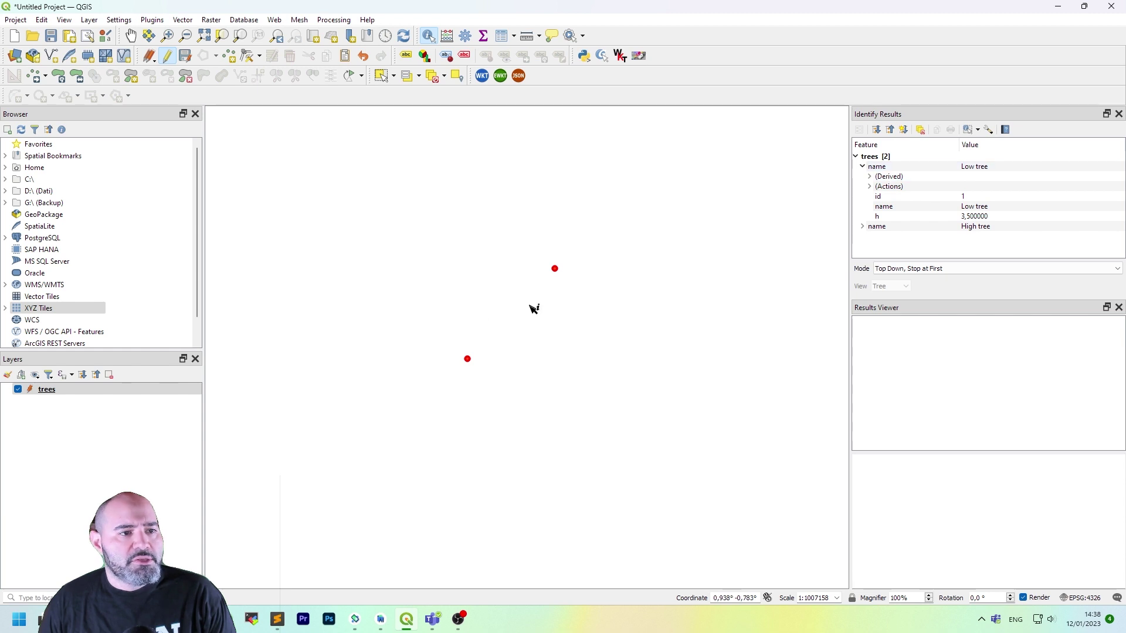
left_click(469, 362)
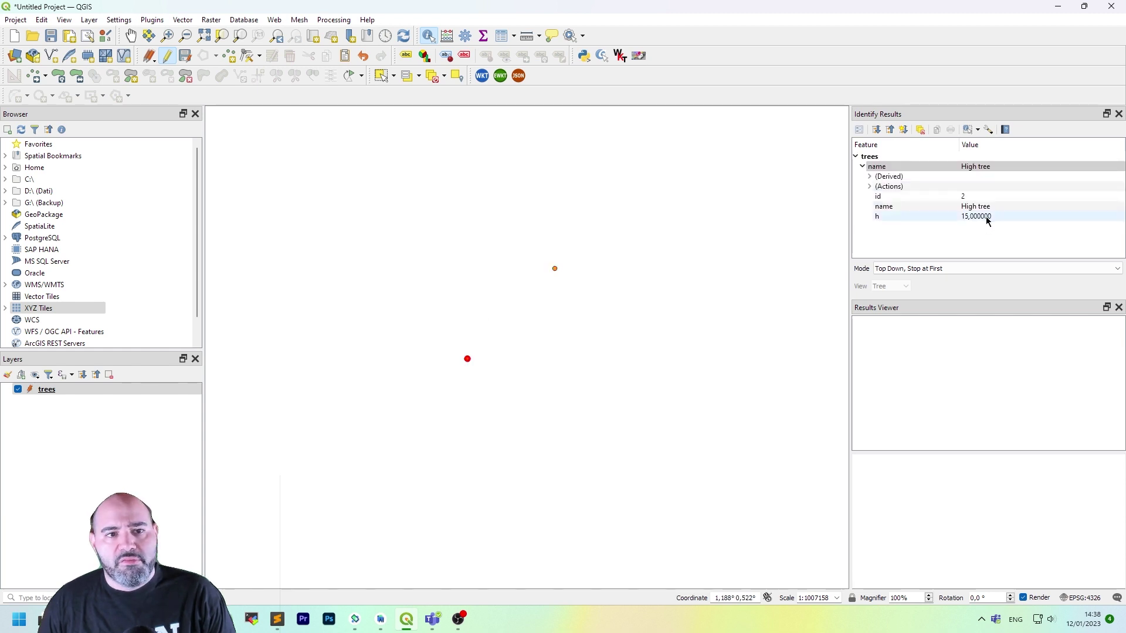
Step: Stop editing the trees layer and save the edits
left_click(169, 56)
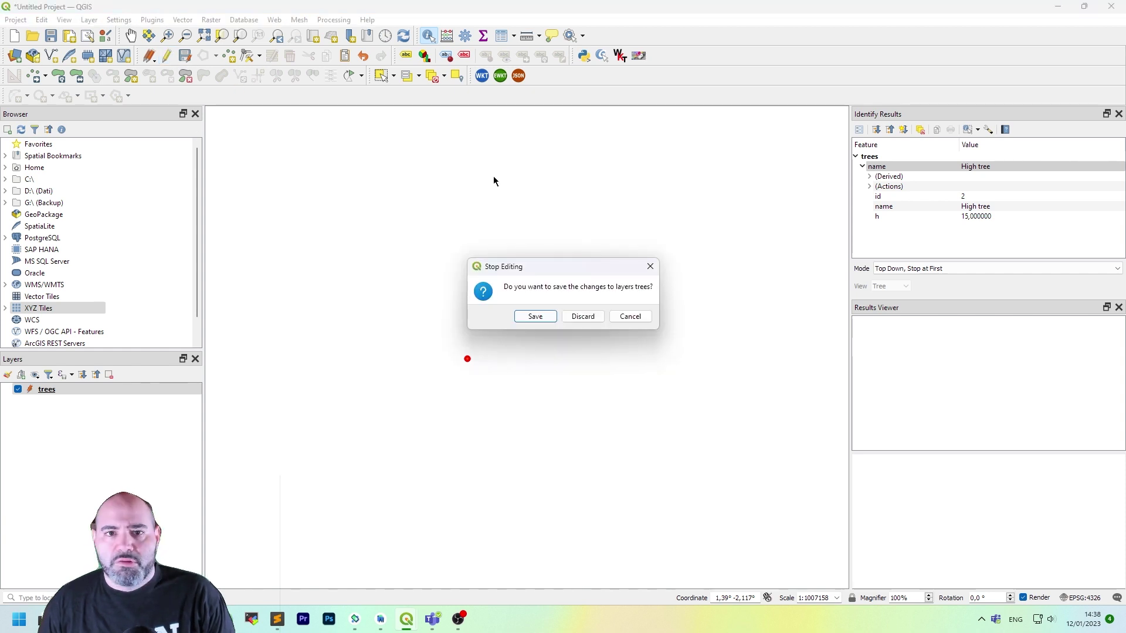
left_click_drag(534, 266, 576, 205)
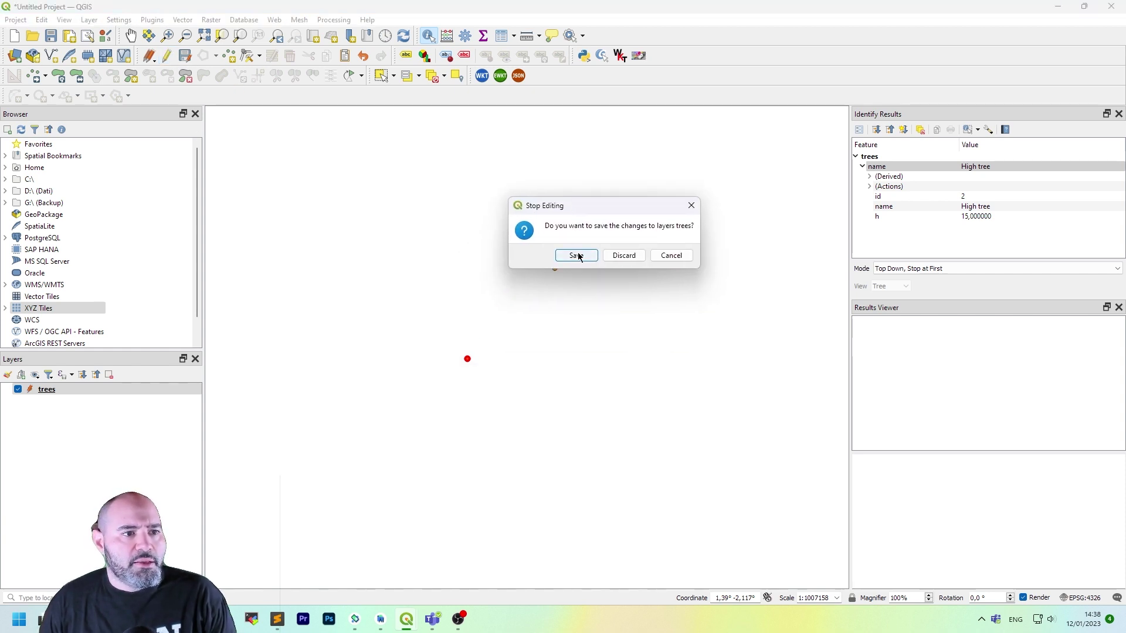
left_click(576, 256)
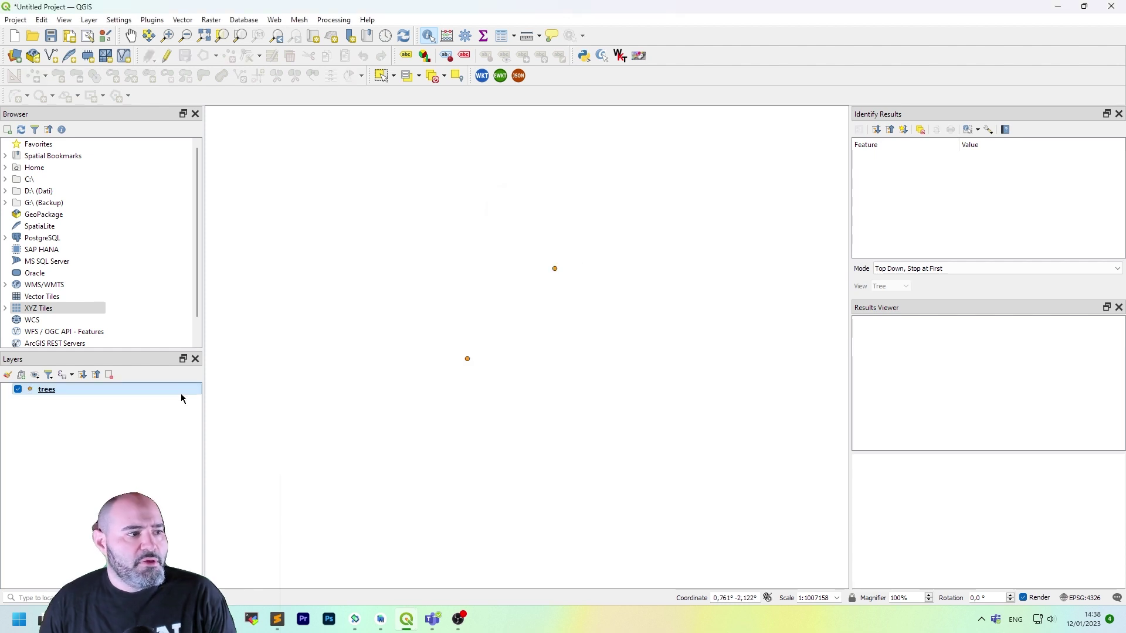
Step: Start a new shapefile layer saved as road.shp in the test folder
left_click(152, 21)
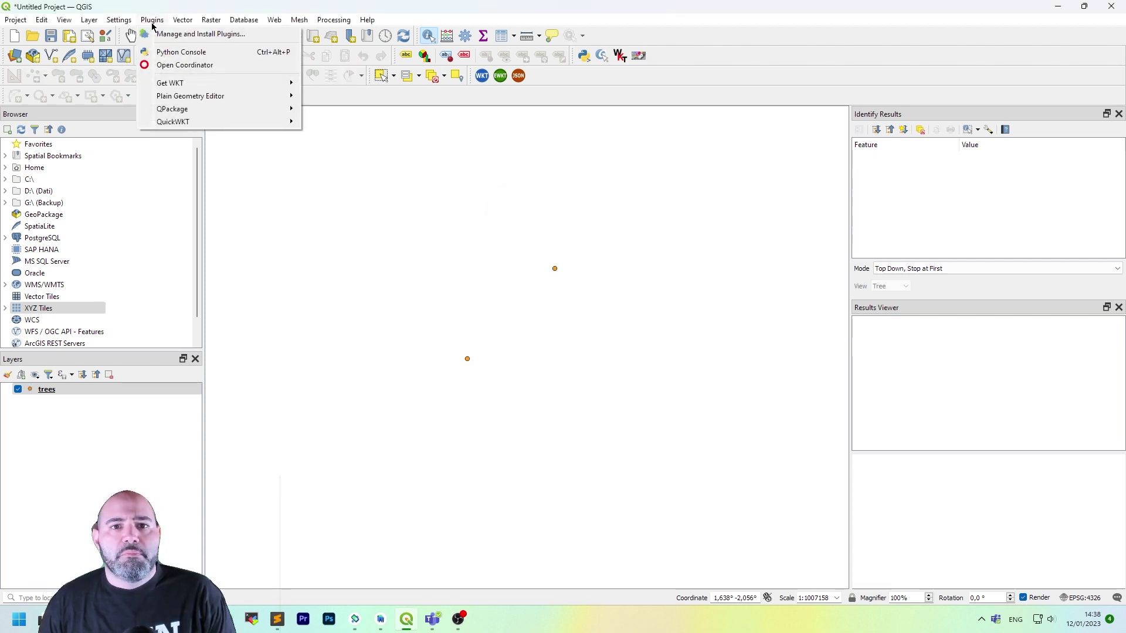
mouse_move(98, 21)
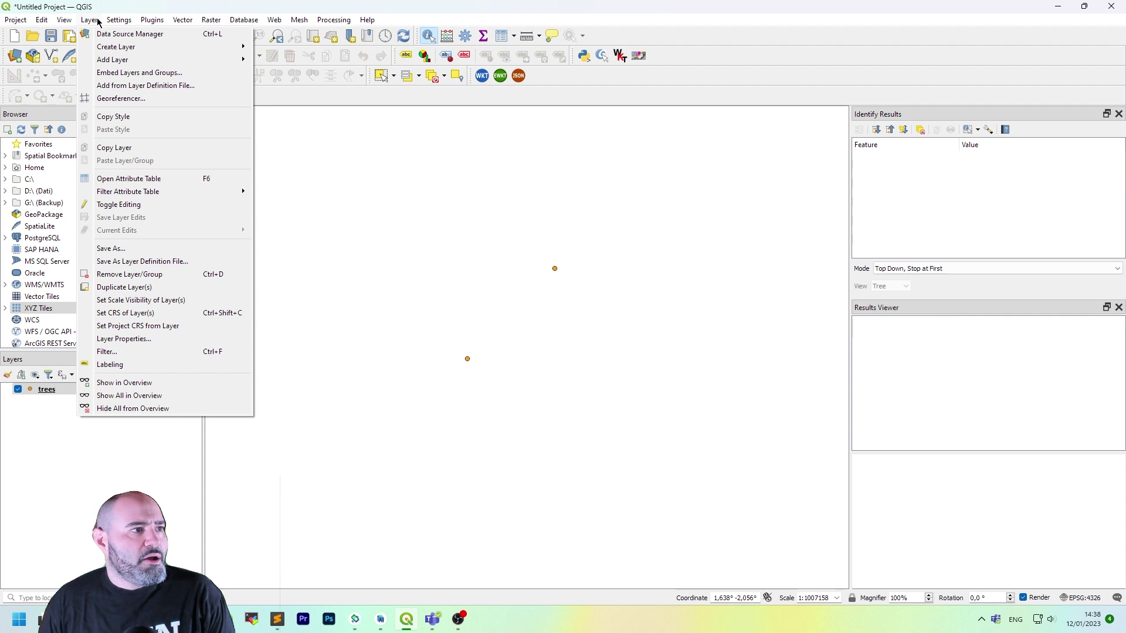
mouse_move(117, 47)
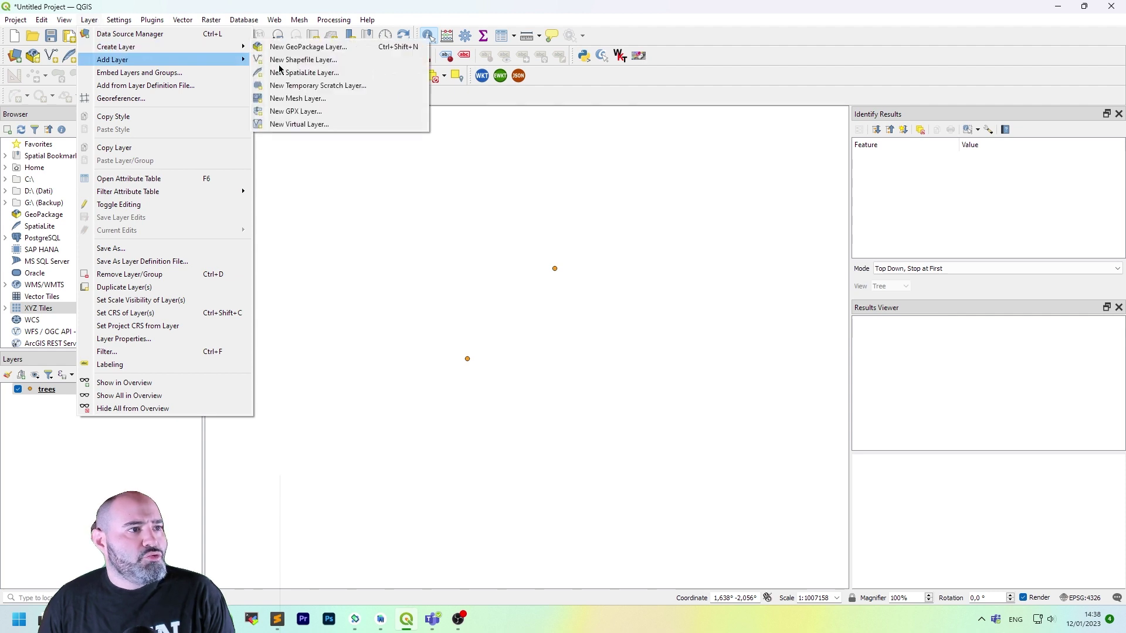
left_click(386, 61)
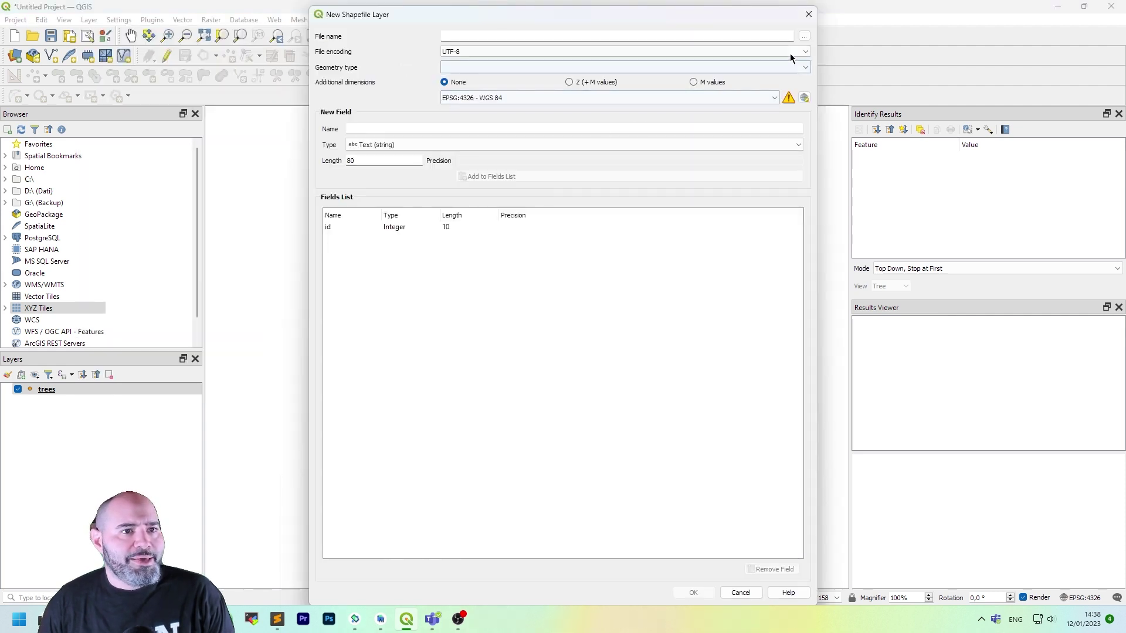
left_click(802, 36)
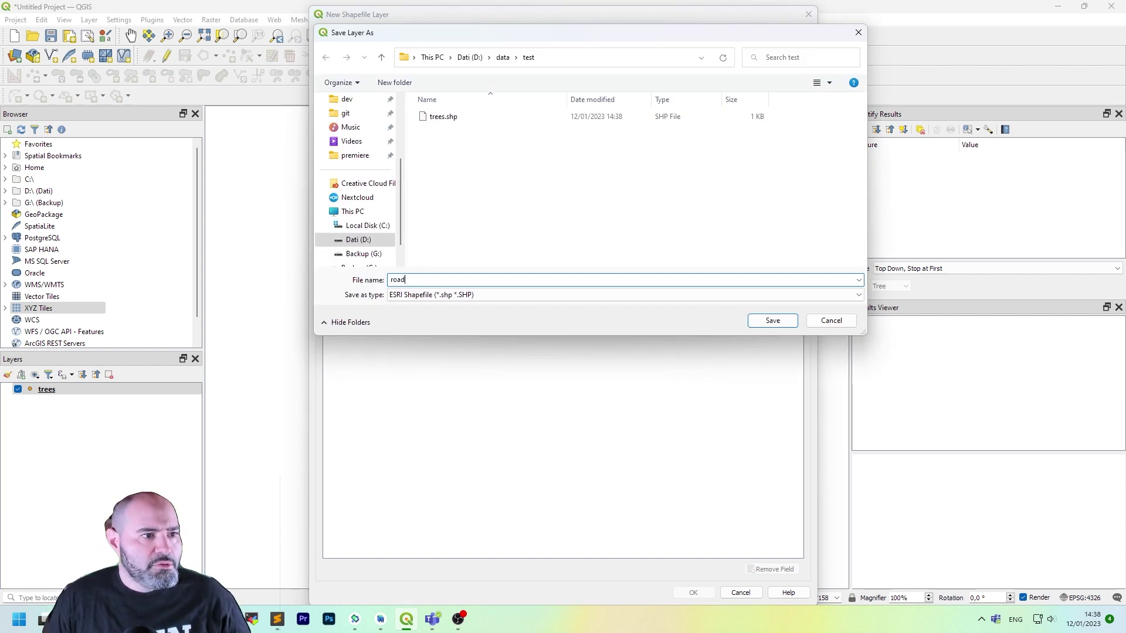
left_click(777, 321)
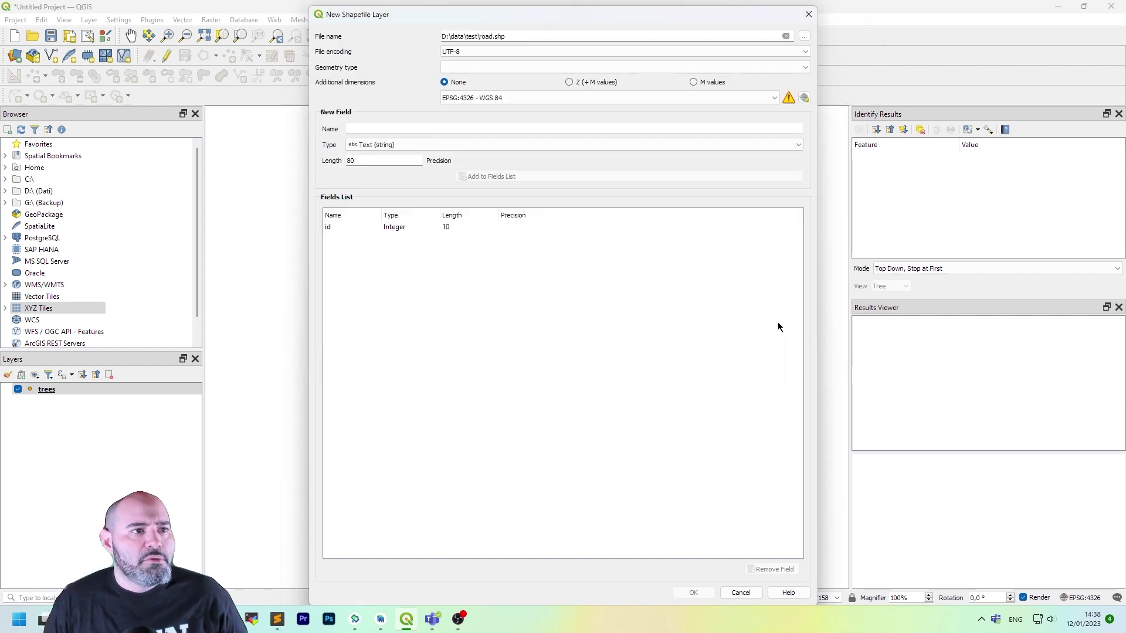
Step: Make road a LineString layer with a name text field and create it
left_click(801, 68)
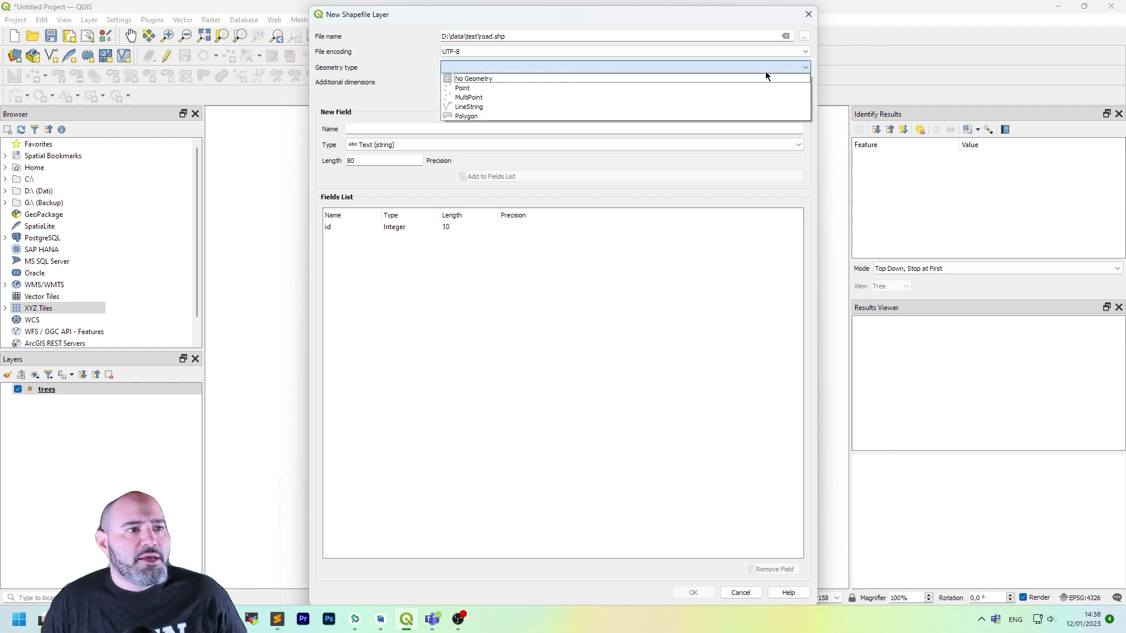
left_click(516, 106)
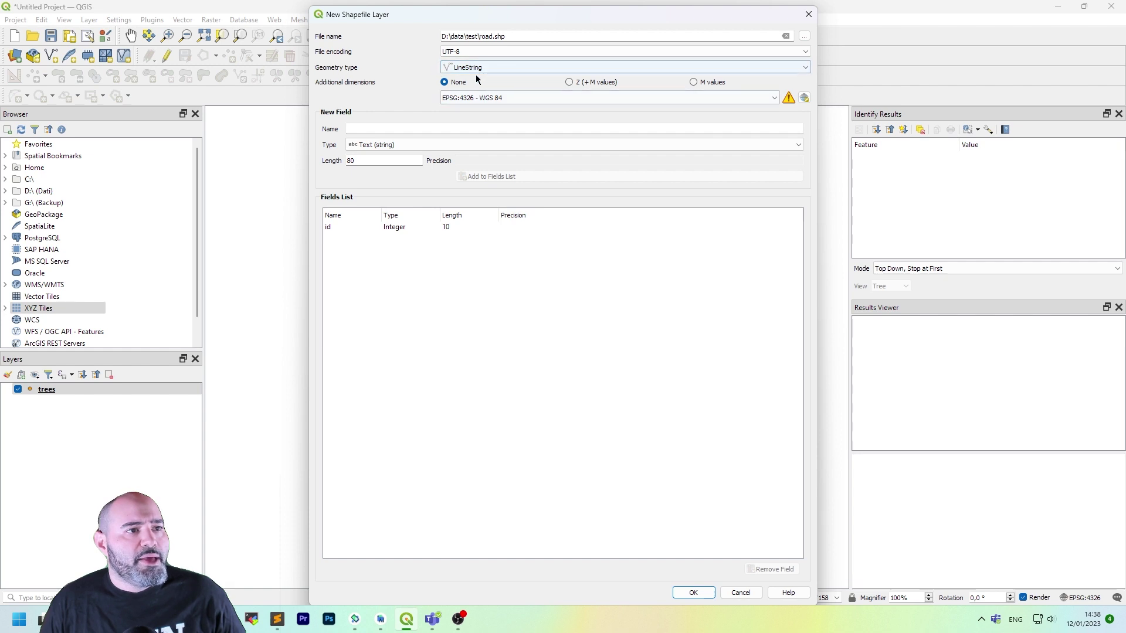
left_click(463, 127)
type("nass")
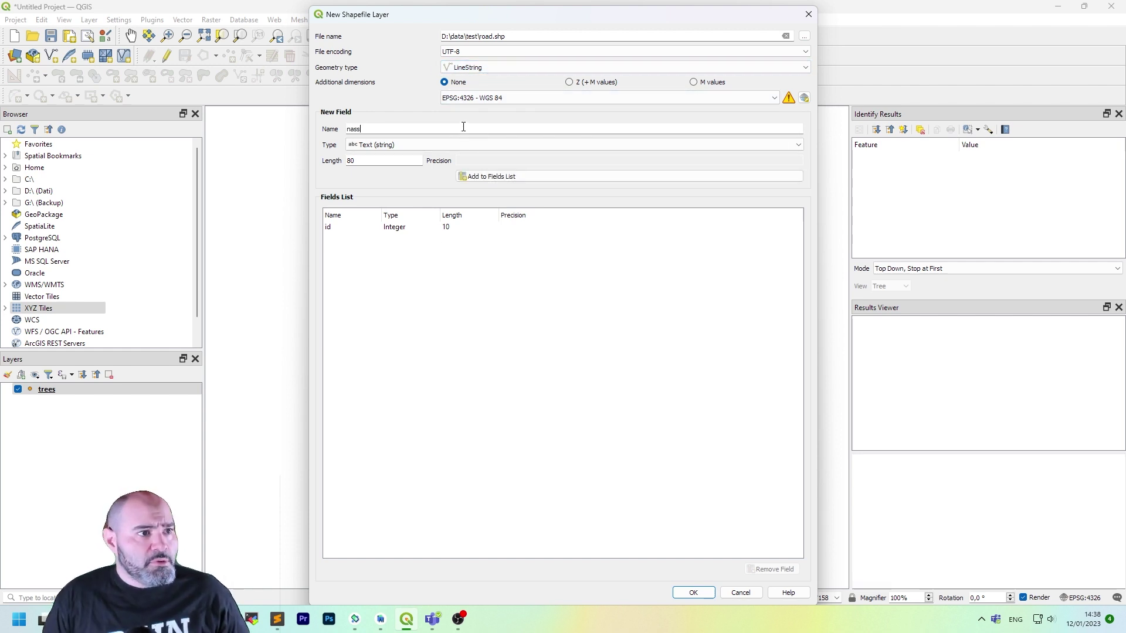
key("BackSpace")
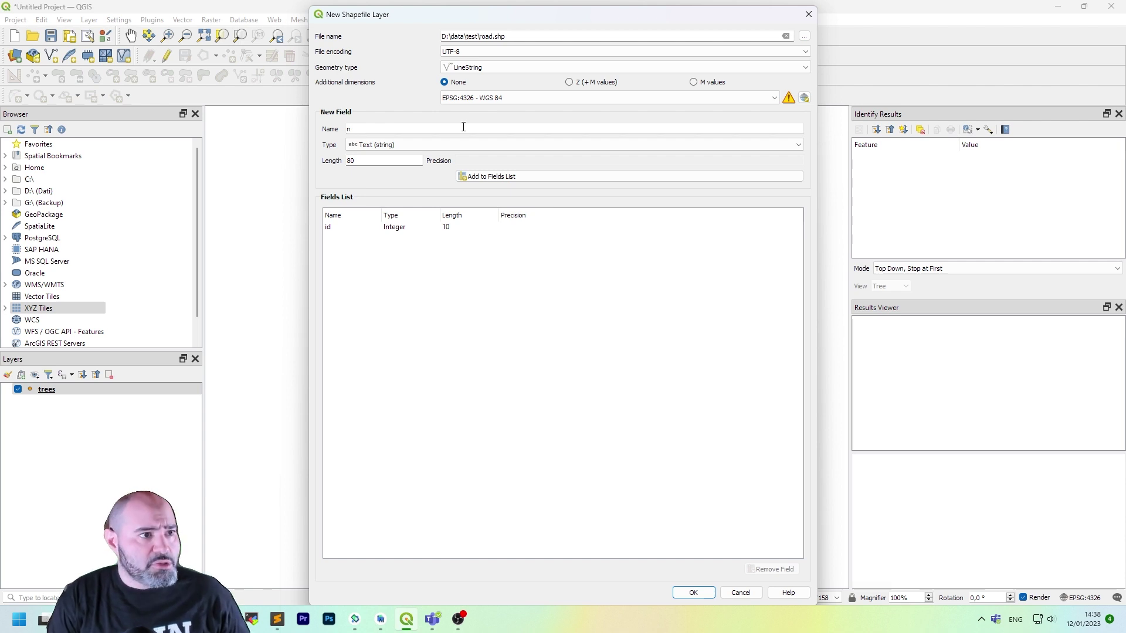
left_click(509, 177)
left_click(698, 593)
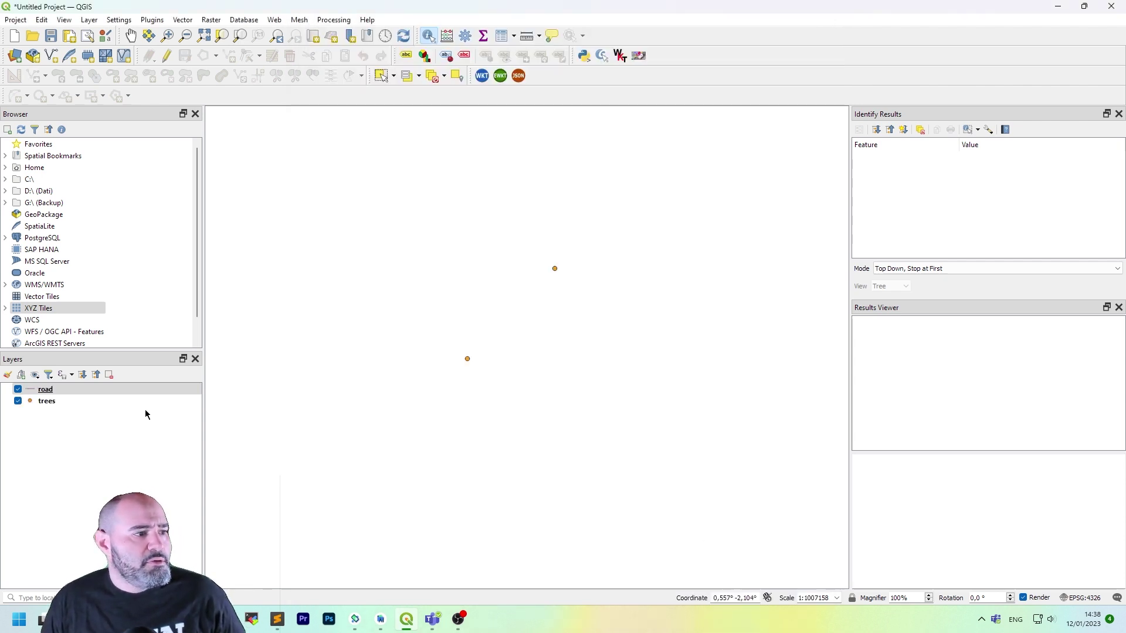
Step: Start editing the road layer and set line digitizing back to straight segments
right_click(93, 384)
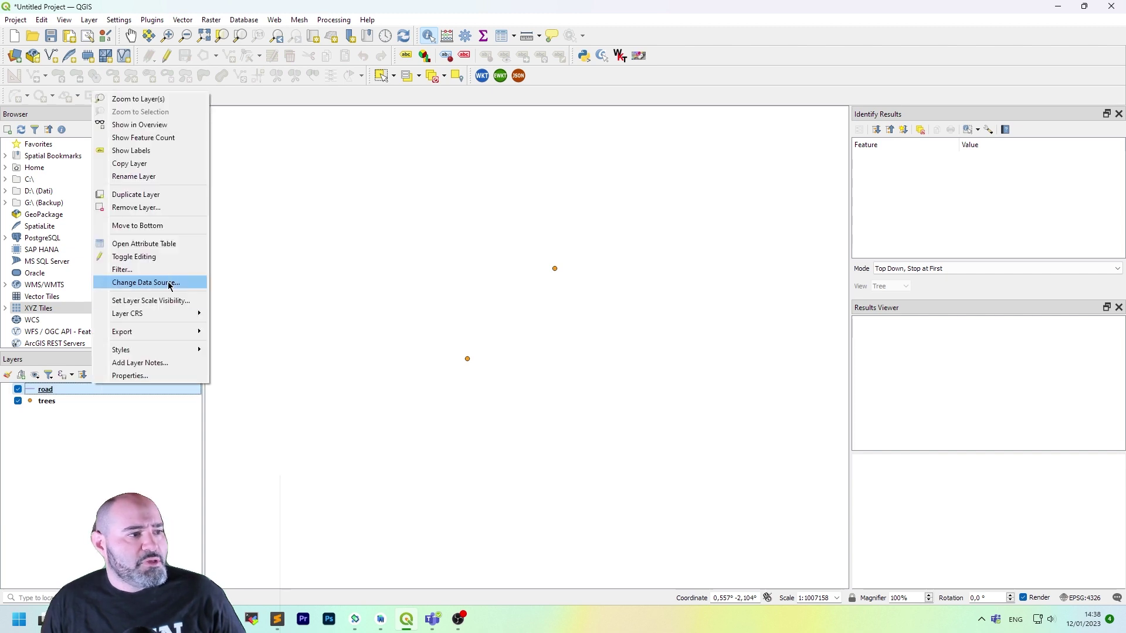
left_click(173, 259)
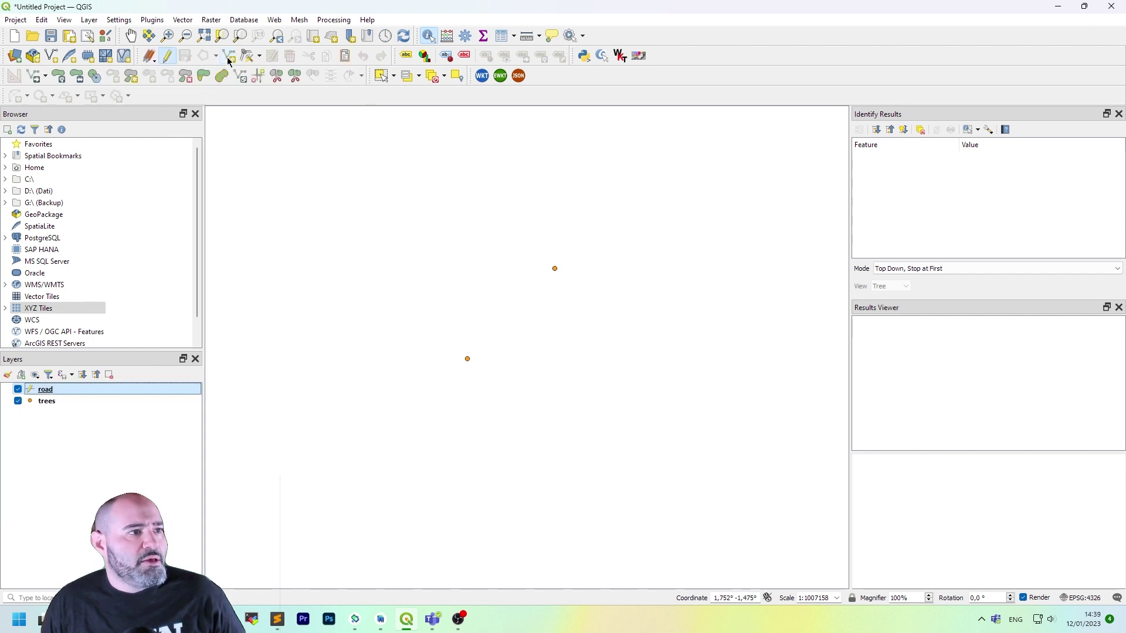
left_click(203, 55)
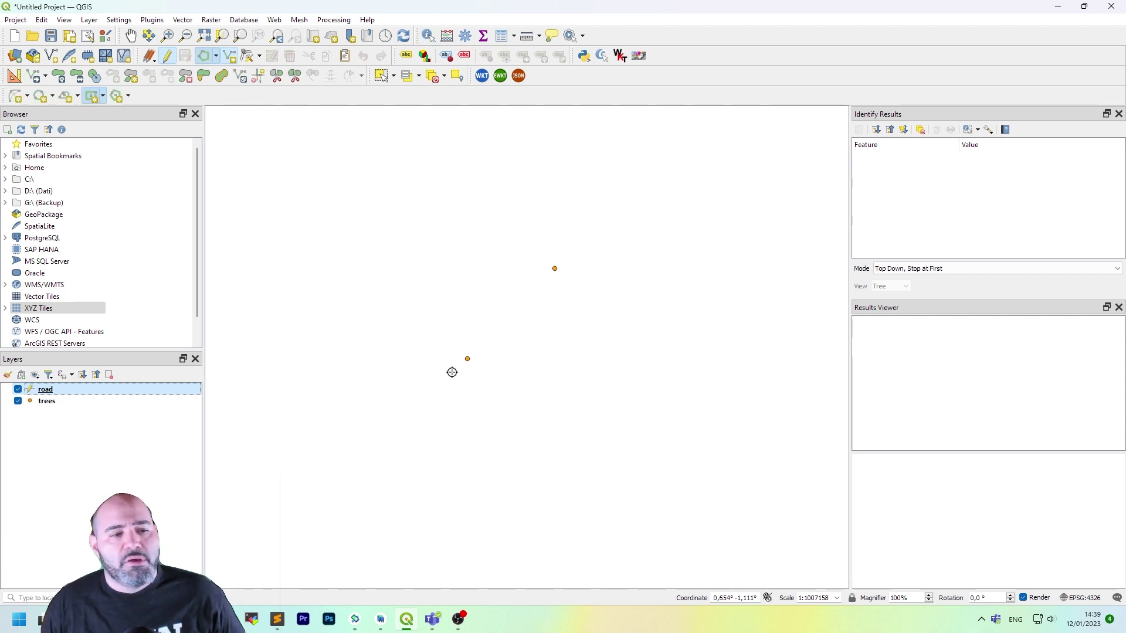
left_click(452, 428)
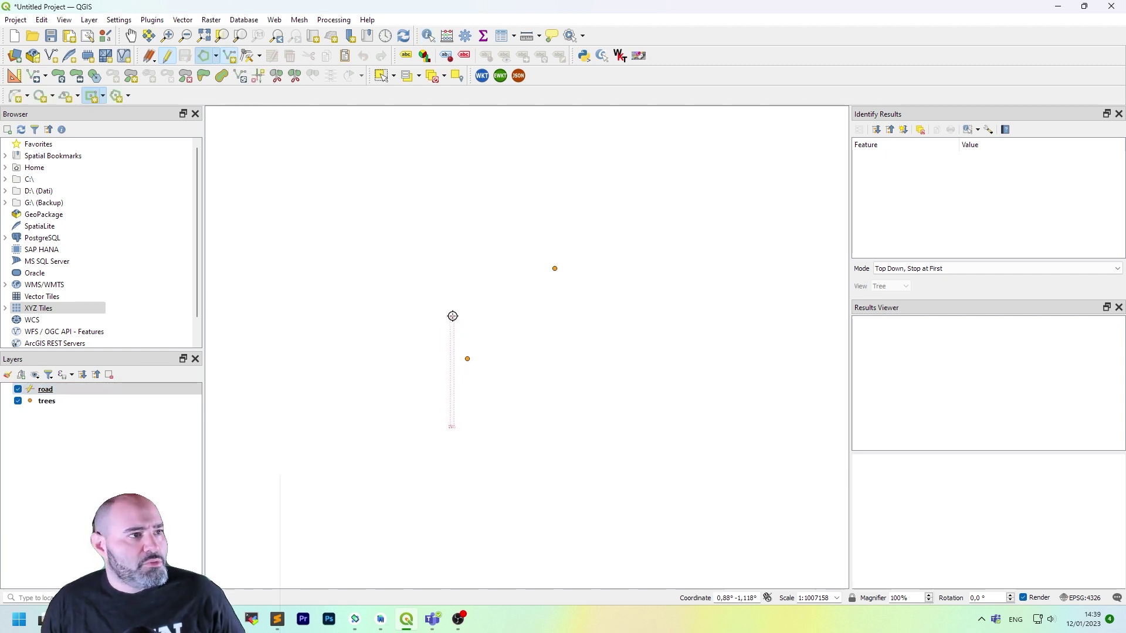
left_click(452, 318)
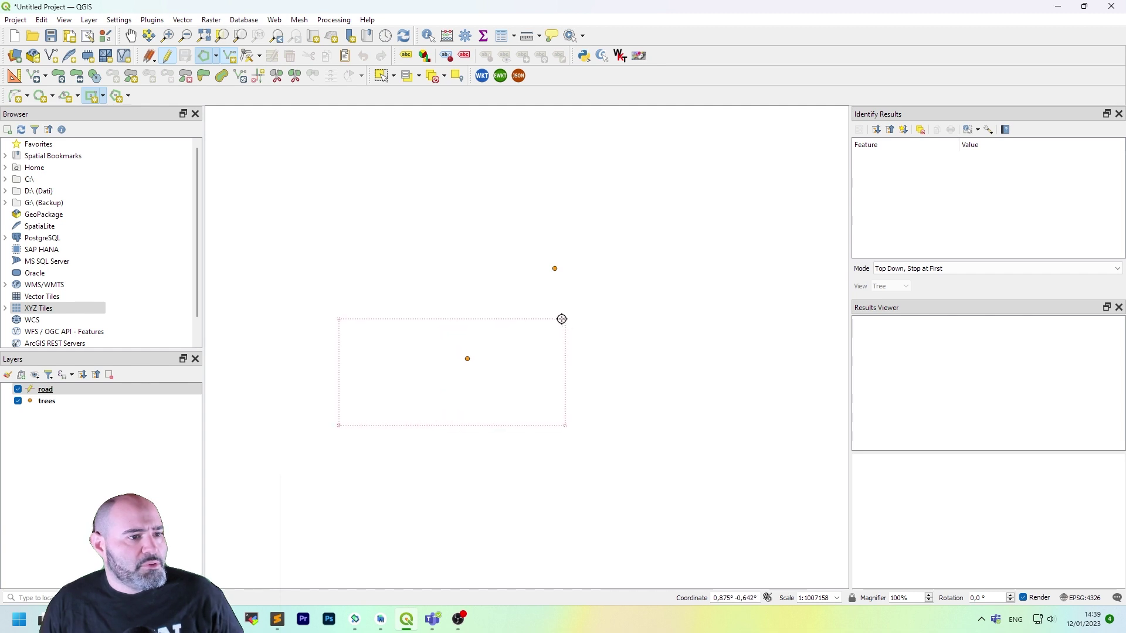
key("Escape")
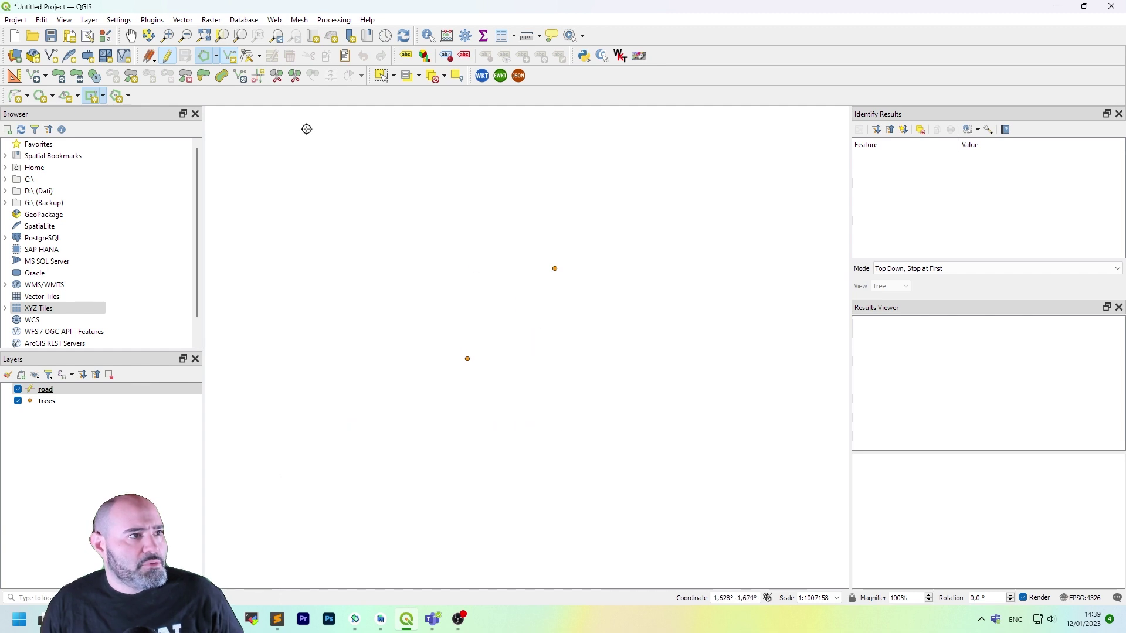
left_click(216, 58)
left_click(207, 60)
left_click(217, 58)
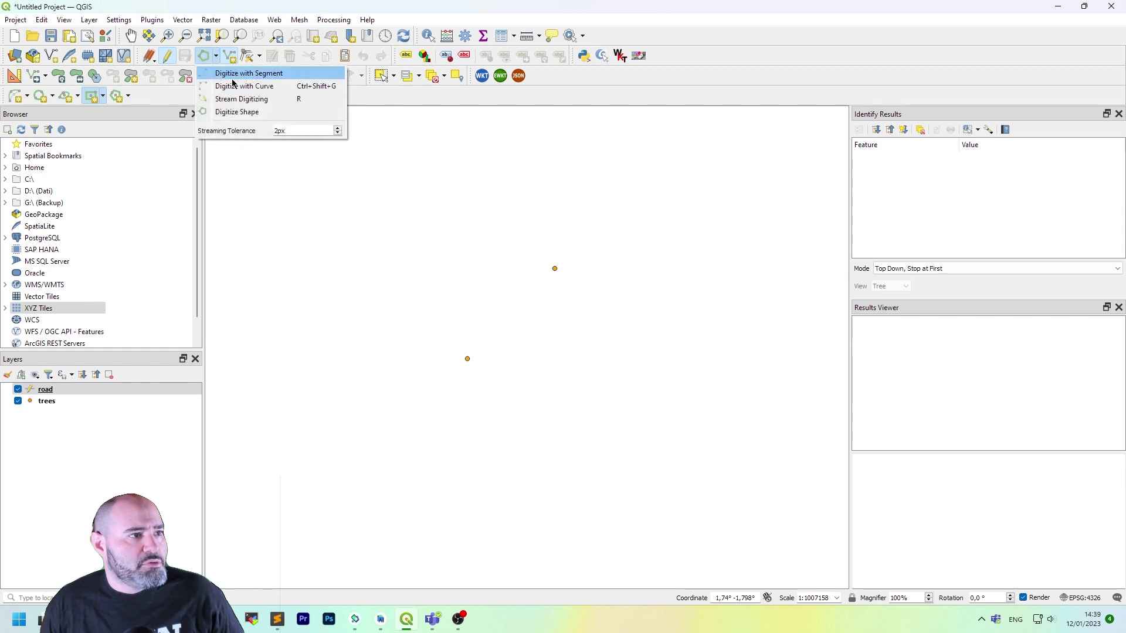
left_click(269, 75)
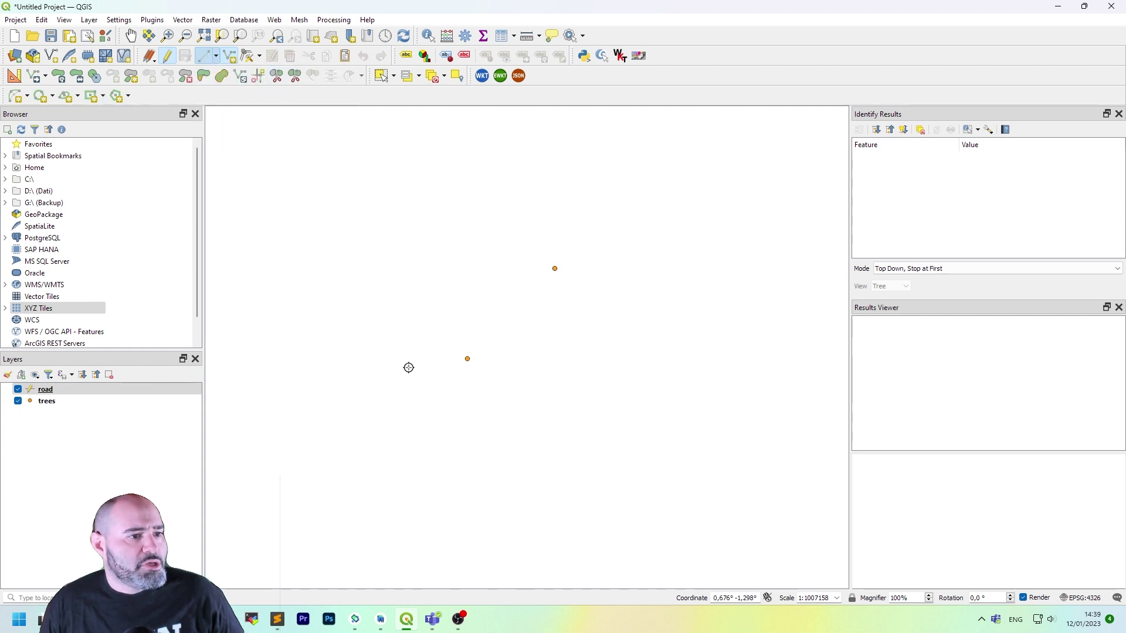
Step: Draw a five-vertex road line across the map and save it with id 1, name 'road'
left_click(439, 390)
left_click(438, 307)
left_click(557, 365)
left_click(678, 245)
left_click(584, 183)
right_click(477, 199)
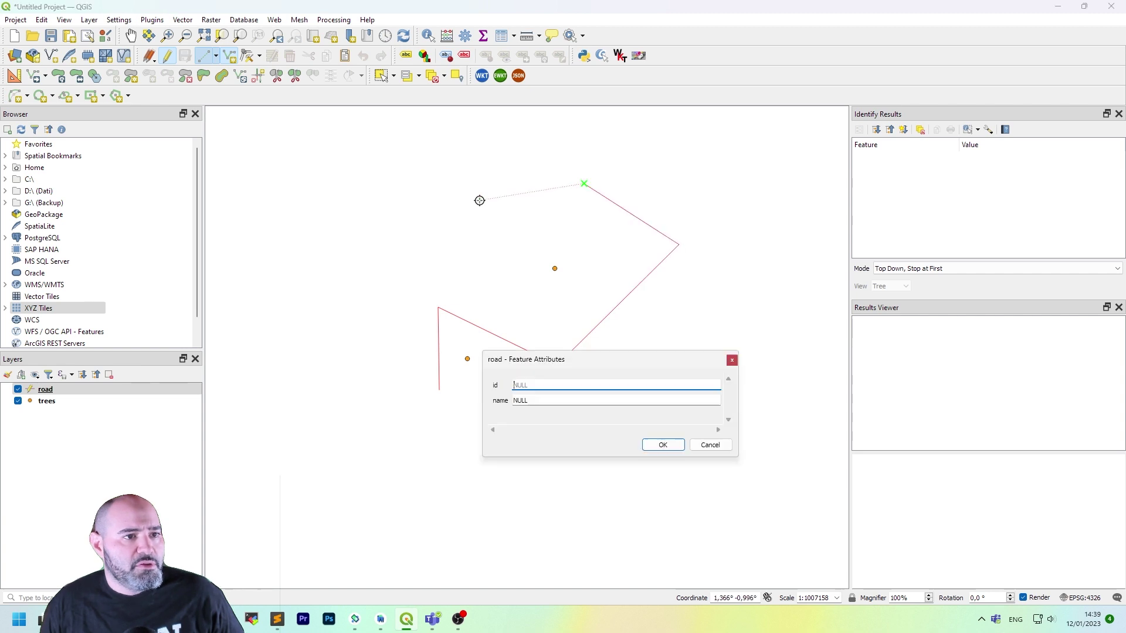
type("1")
left_click(643, 400)
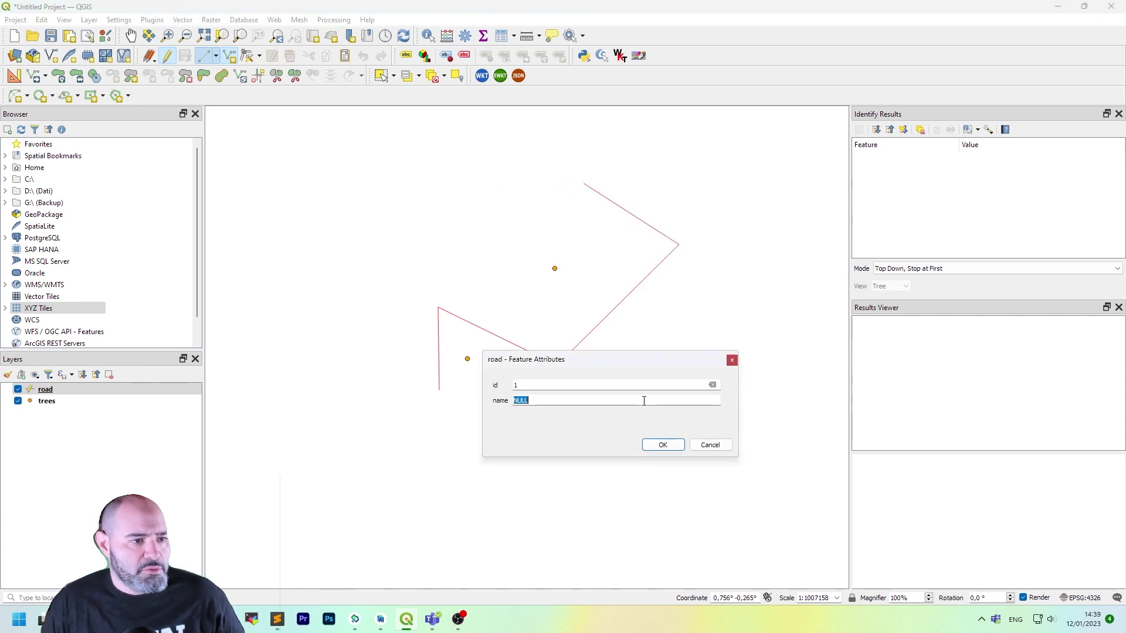
type("road")
key("Return")
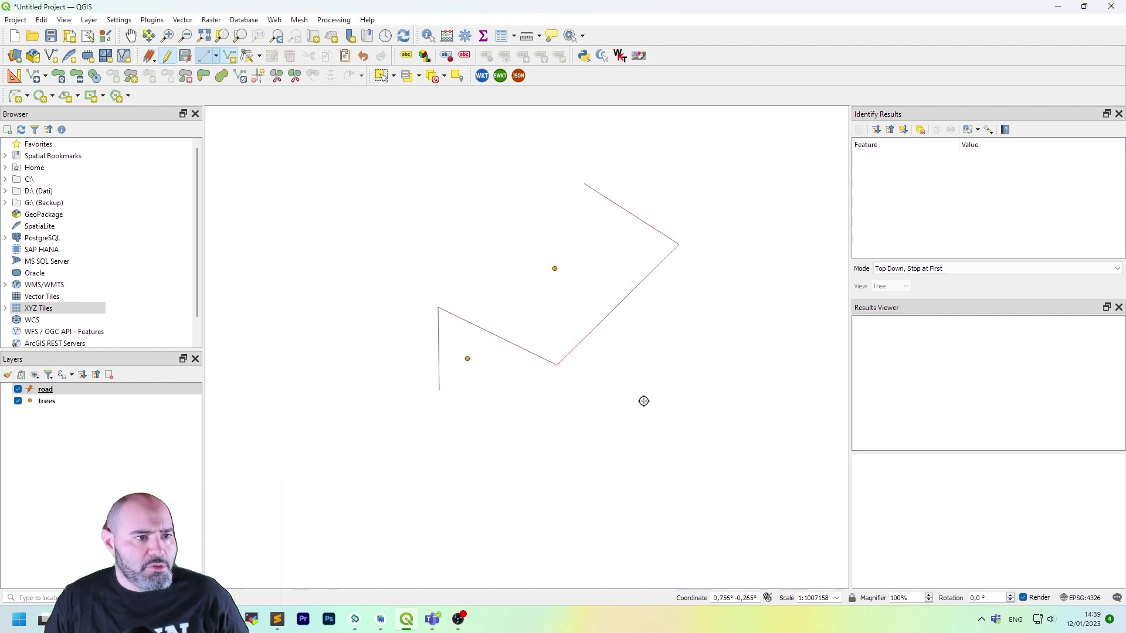
Step: Review the digitizing mode options and keep Digitize with Segment
left_click(217, 60)
left_click(209, 59)
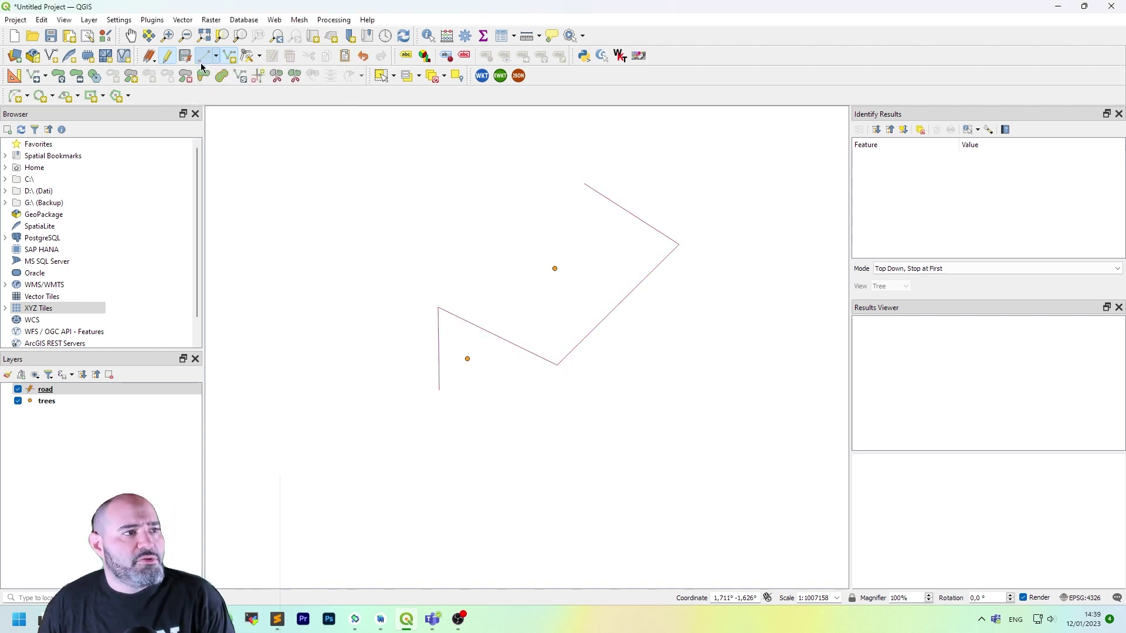
left_click(218, 56)
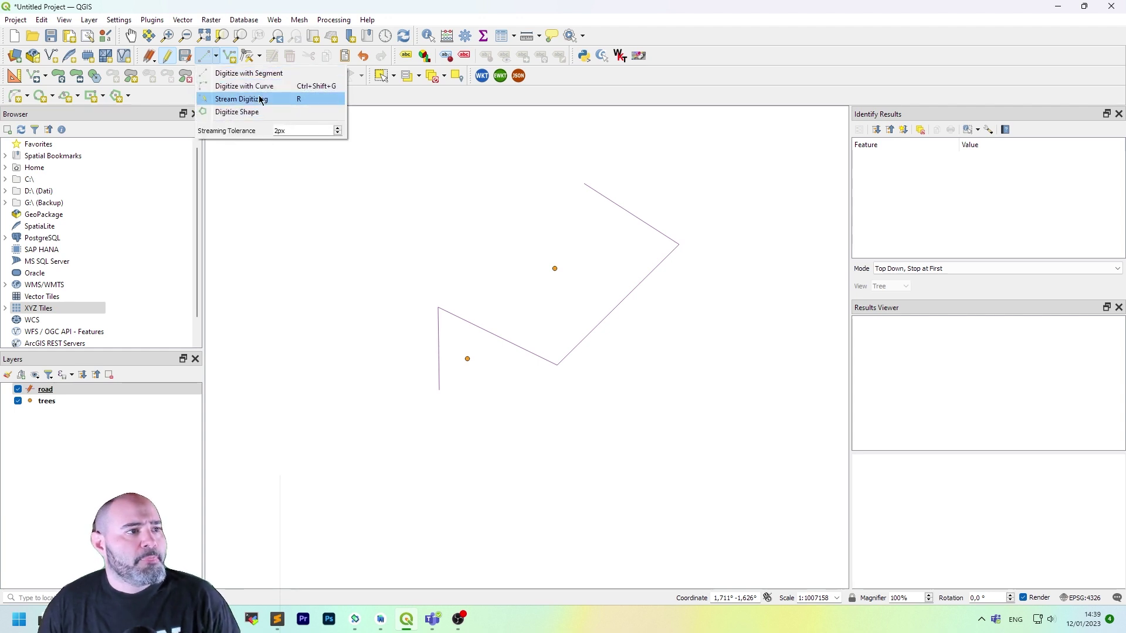
left_click(244, 112)
left_click(626, 81)
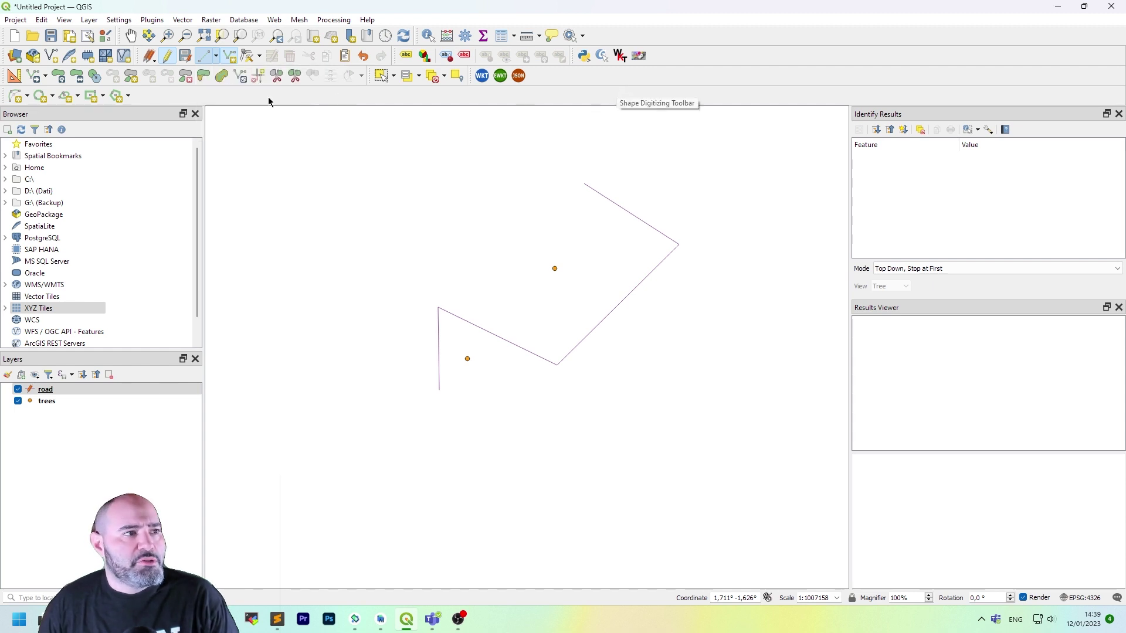
left_click(206, 56)
left_click(205, 58)
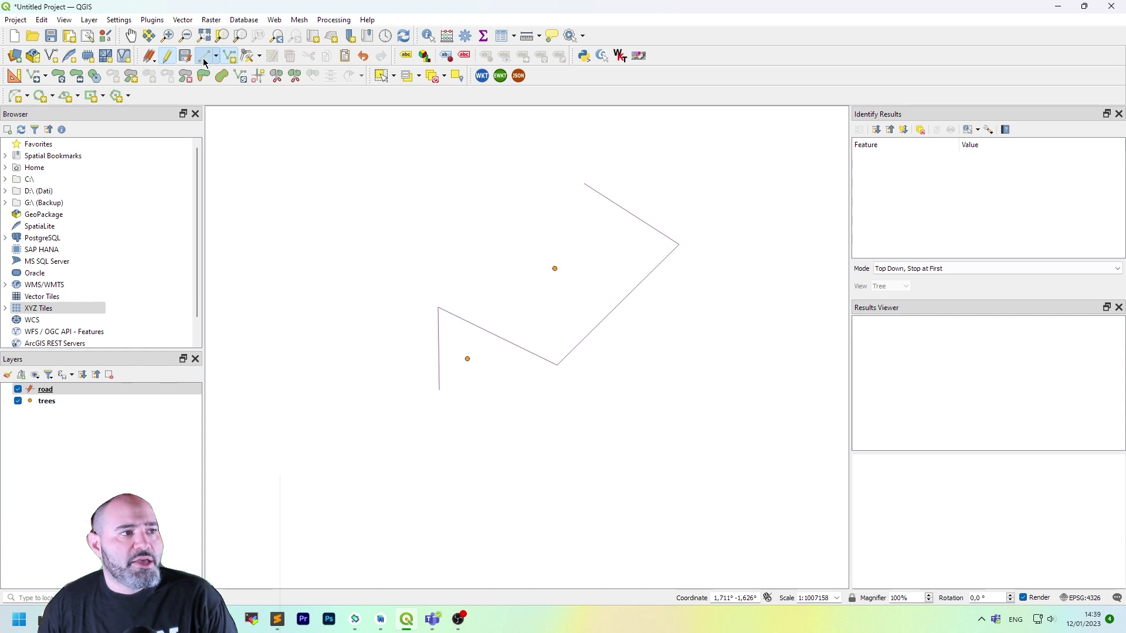
left_click(214, 57)
left_click(557, 387)
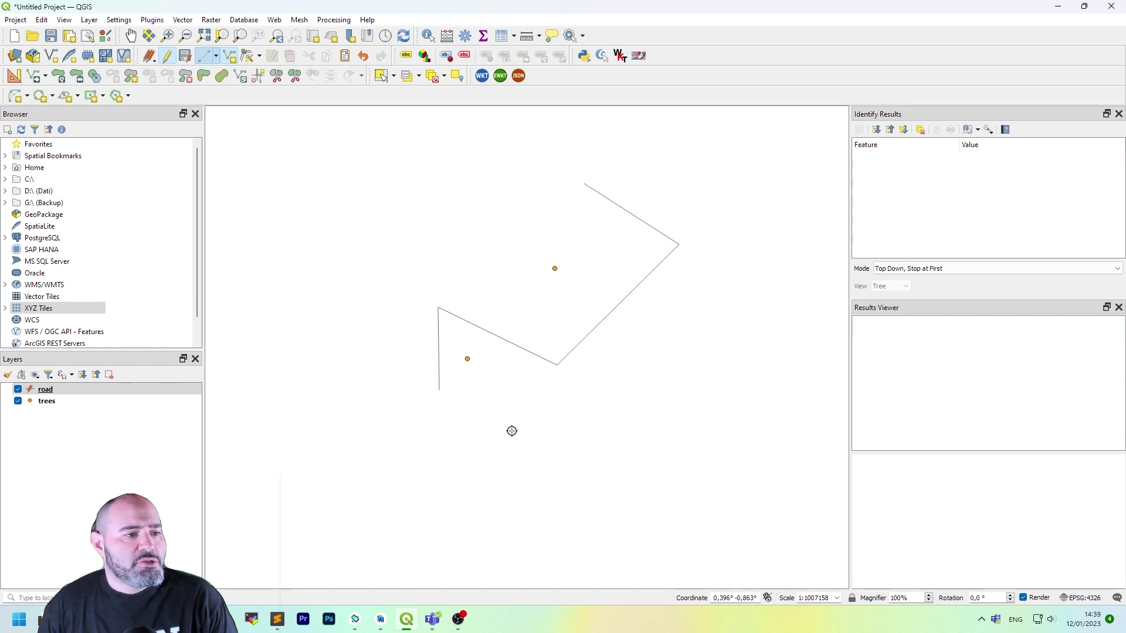
Step: Draw a second road line west of the first with id 2 and name 'B'
left_click(388, 368)
left_click(374, 244)
left_click(498, 284)
left_click(501, 148)
right_click(596, 142)
type("2")
left_click(592, 416)
type("B")
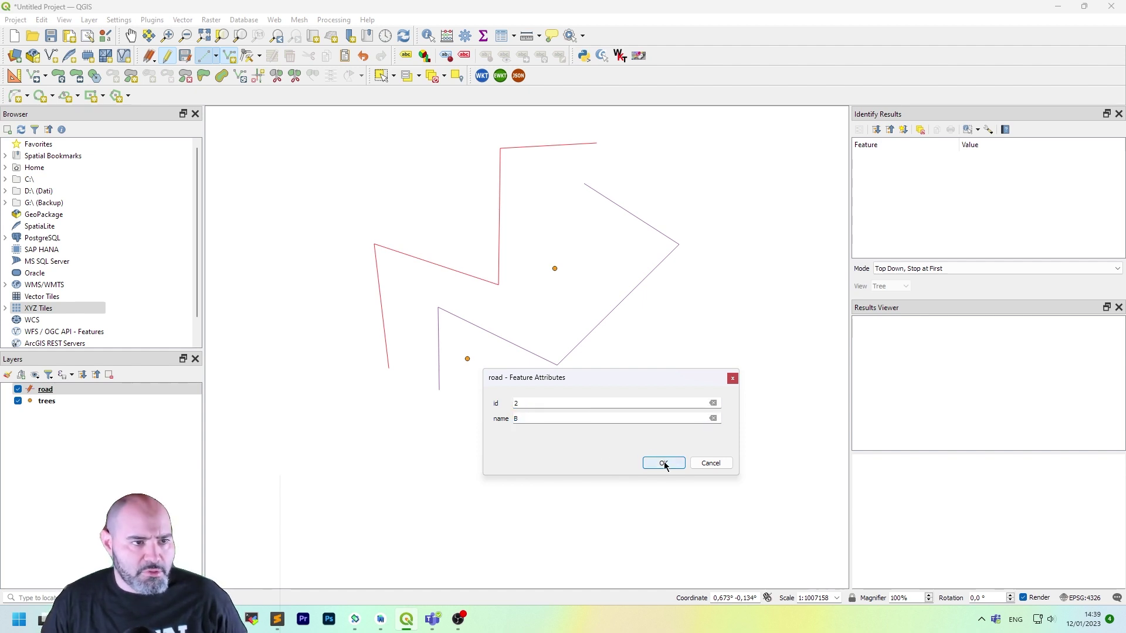
left_click(662, 463)
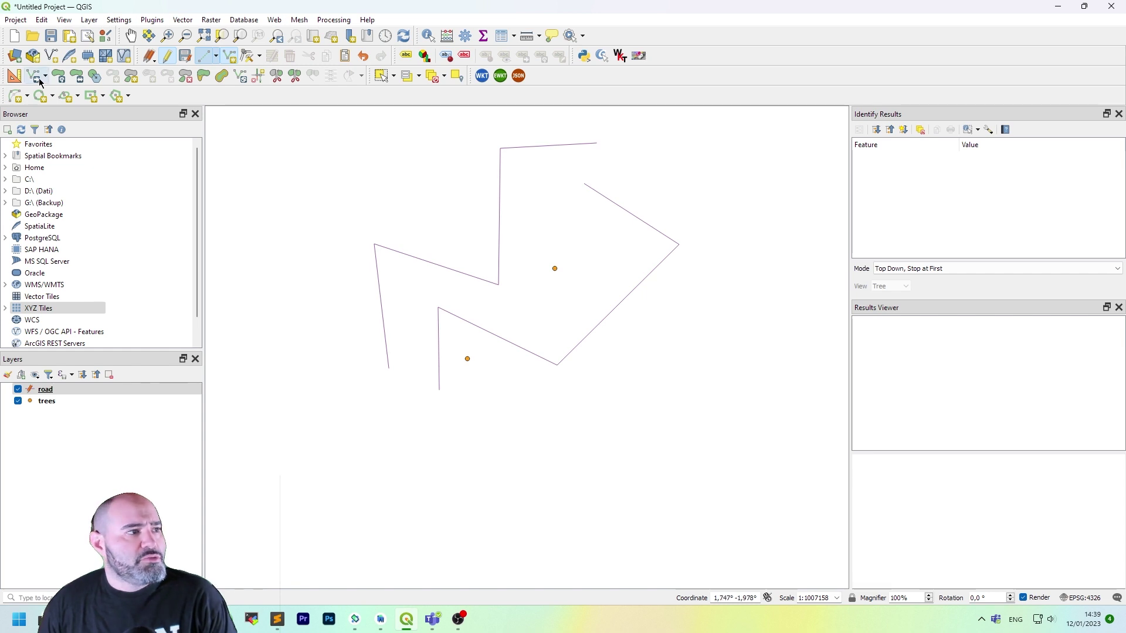
Step: Select the upper road line and move its top-left and top vertices with the Vertex Tool
left_click(382, 76)
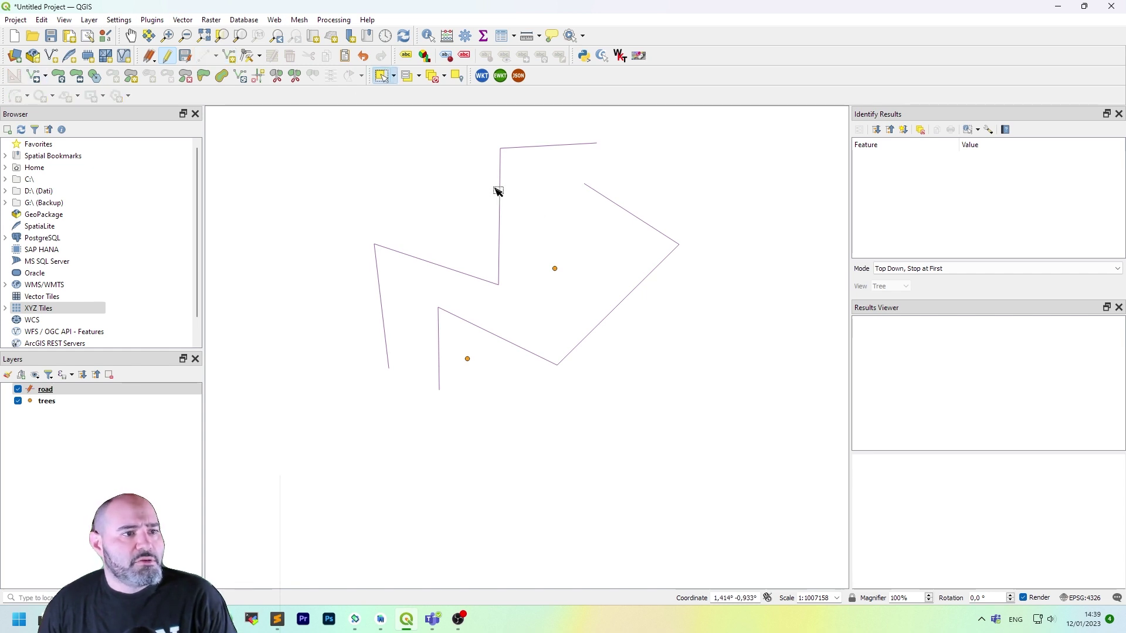
left_click_drag(494, 188, 525, 199)
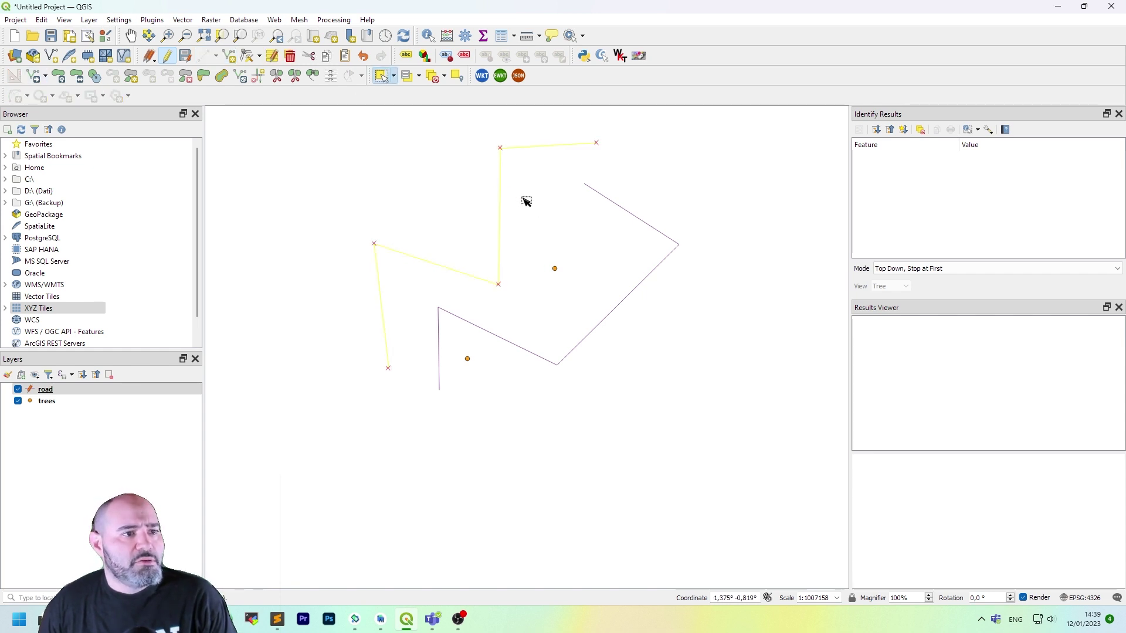
left_click(249, 59)
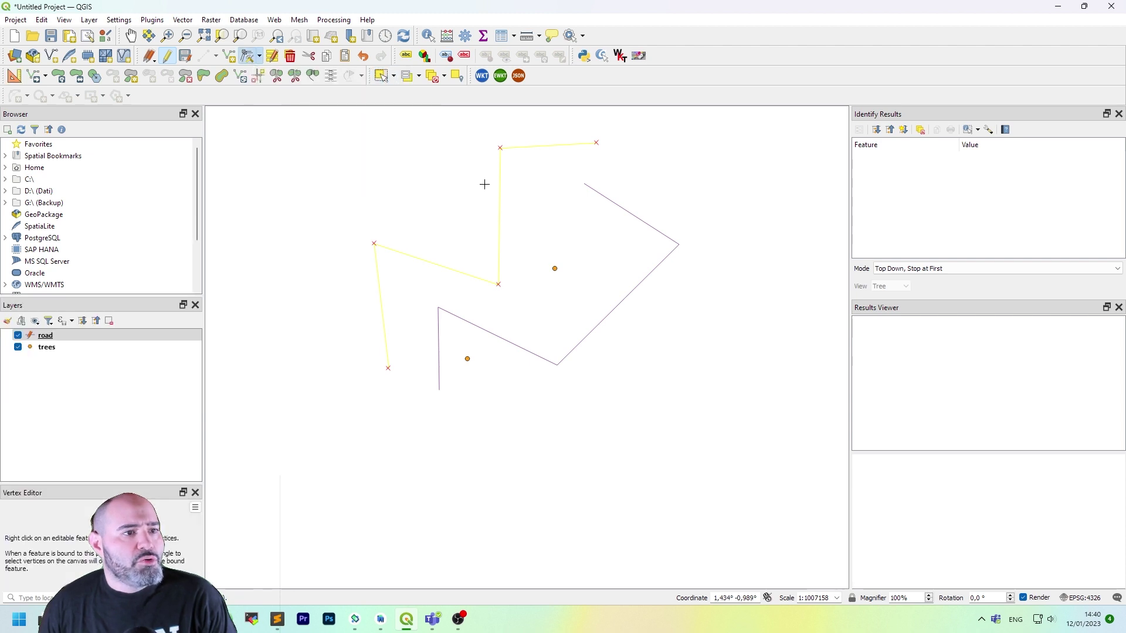
left_click_drag(501, 149, 520, 173)
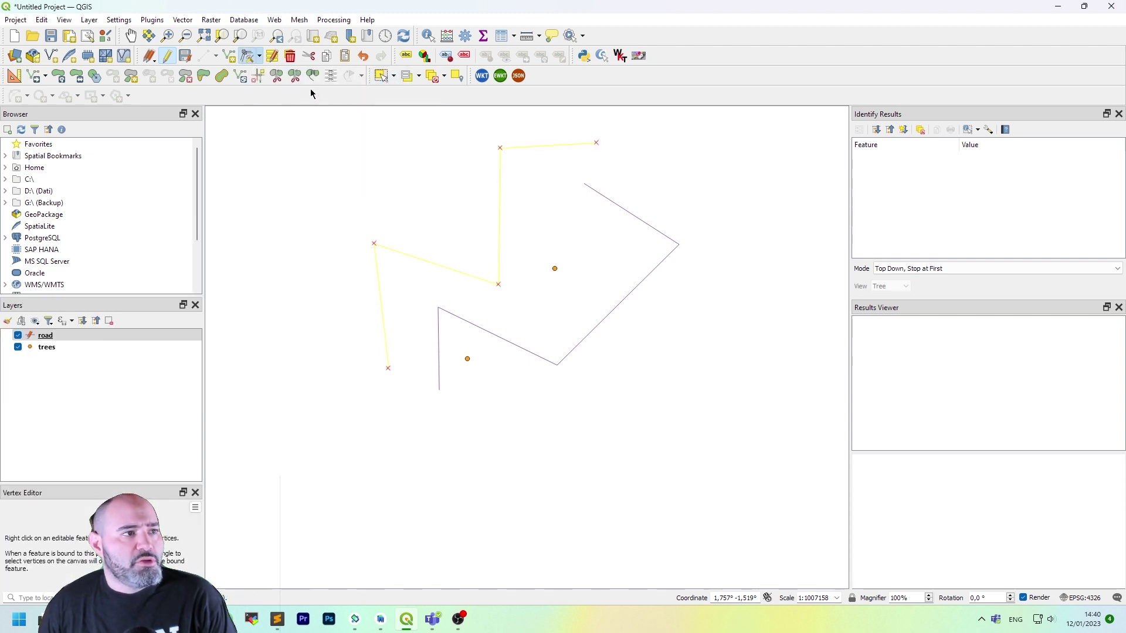
left_click(494, 147)
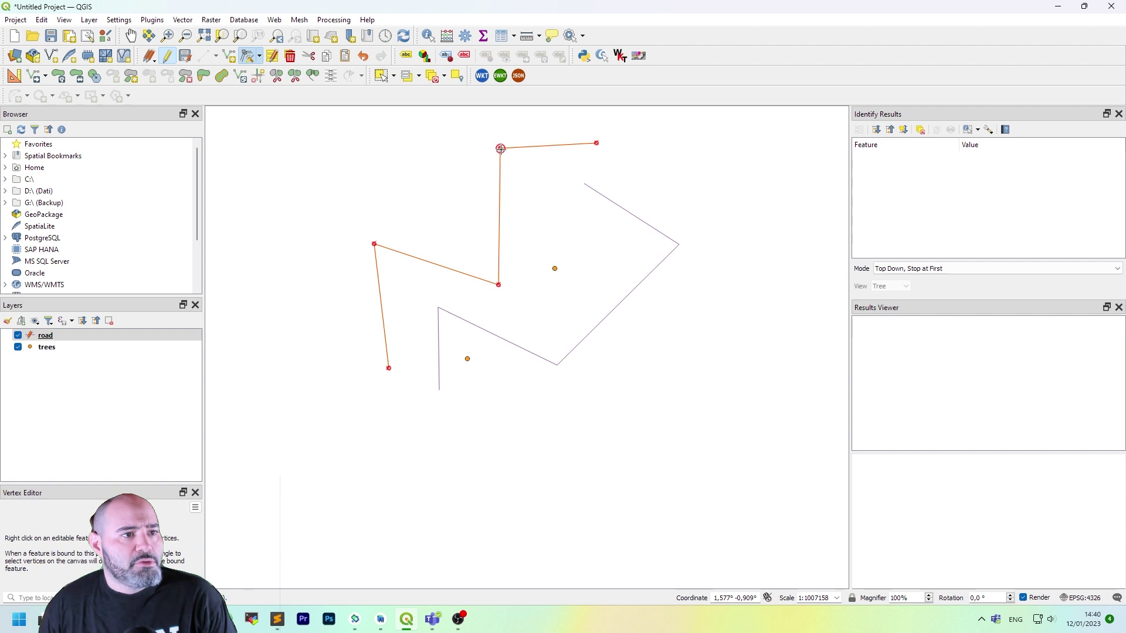
left_click(533, 212)
left_click(596, 143)
left_click(423, 132)
Step: Shift the road's top segment and add a midpoint vertex, then lower it onto the road
left_click(472, 169)
left_click(440, 208)
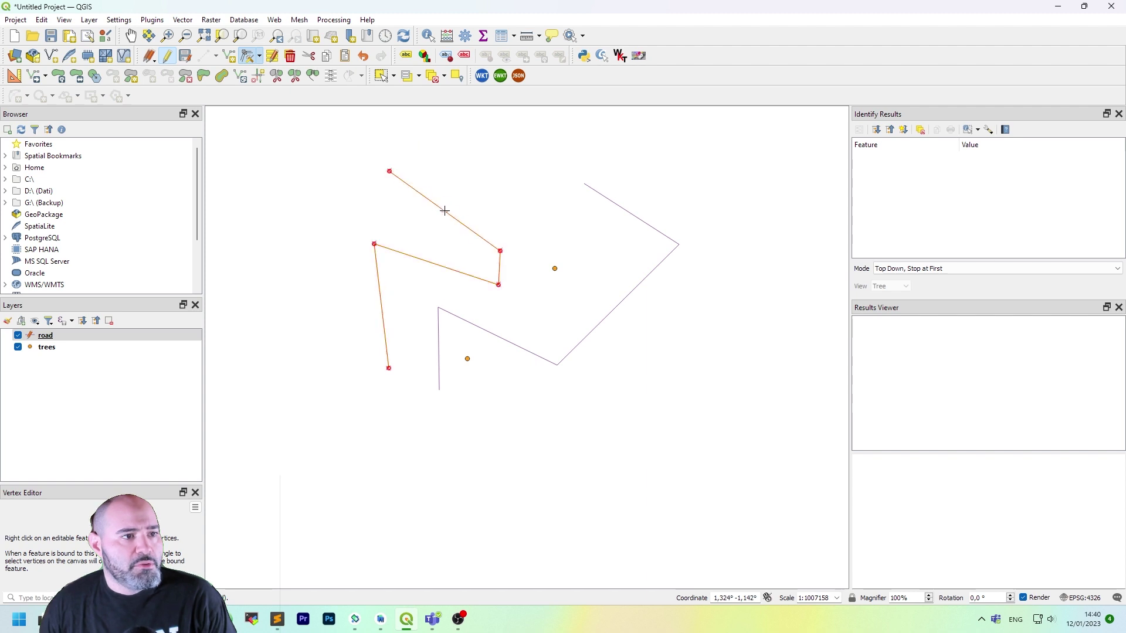
left_click(445, 211)
left_click(508, 150)
left_click(259, 59)
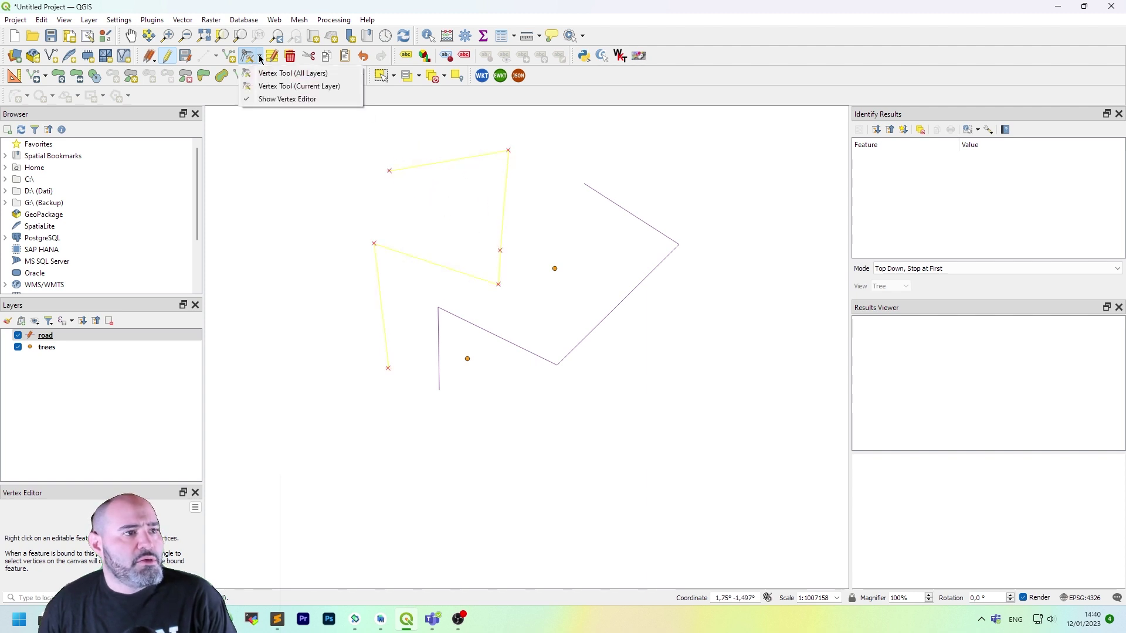
left_click(259, 59)
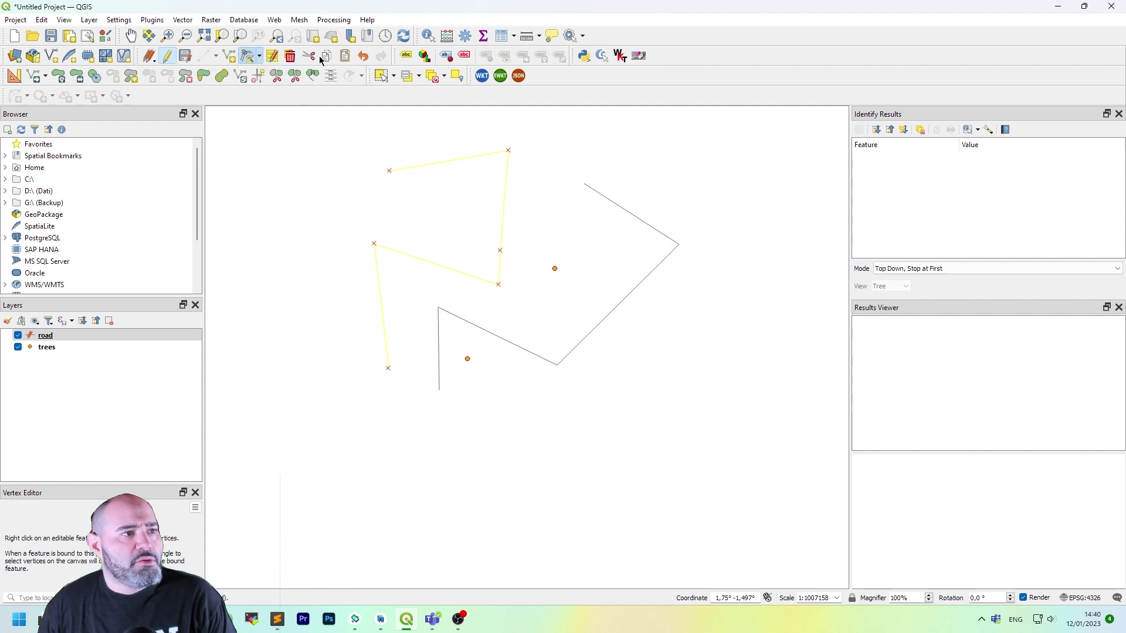
left_click(508, 150)
left_click(505, 197)
left_click(259, 59)
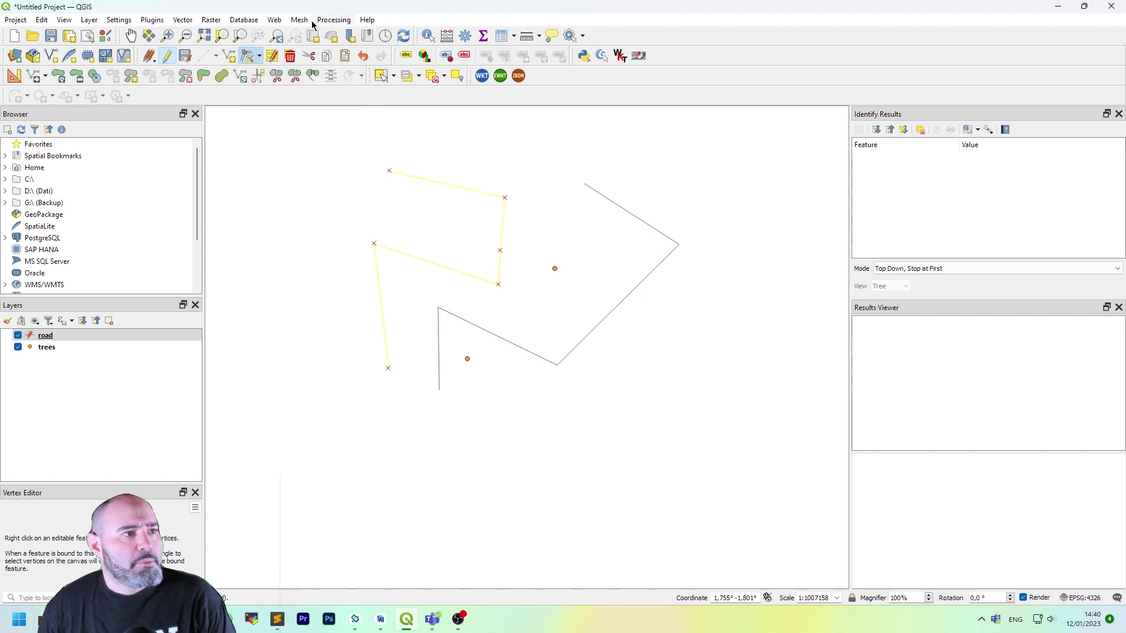
Step: Delete road line B, attempt to paste it back, then undo the deletion to restore it
left_click(291, 56)
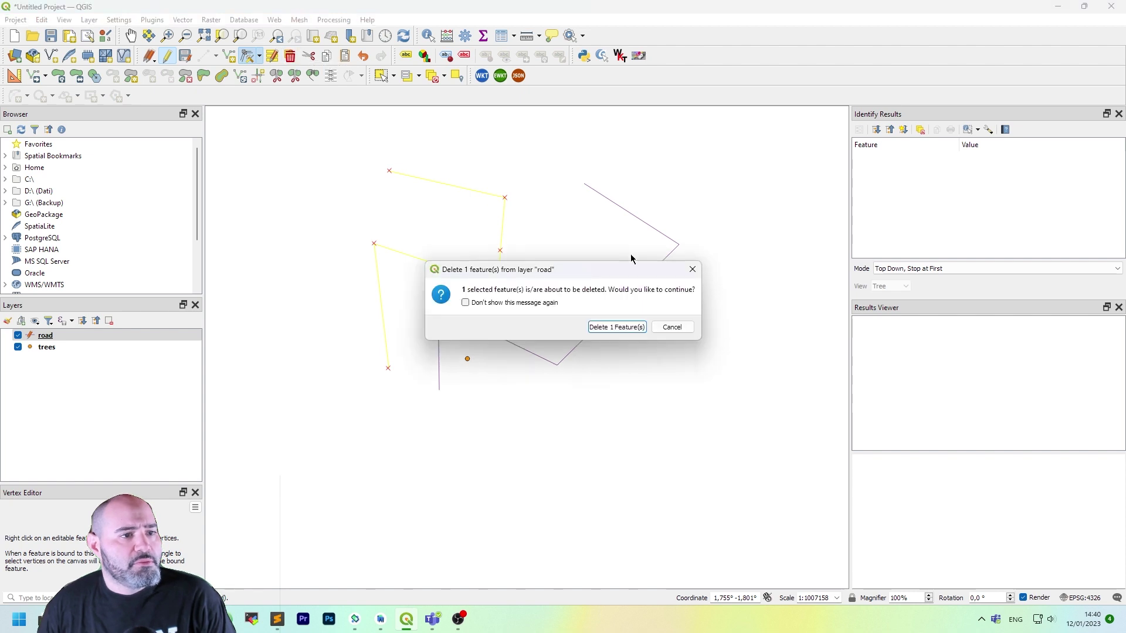
left_click(672, 326)
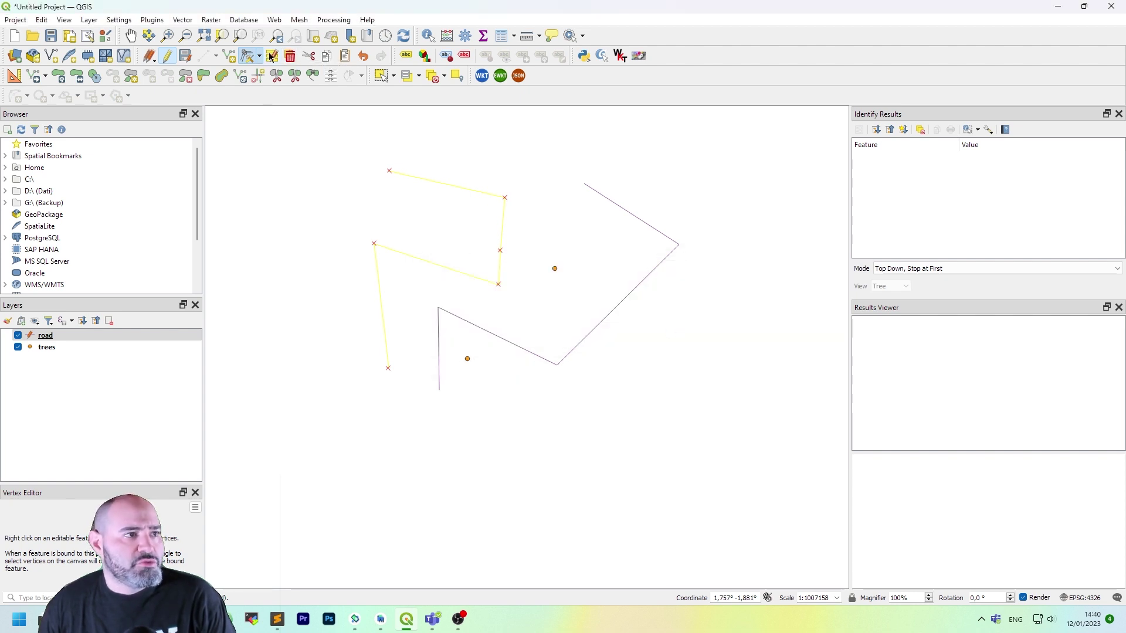
key("Delete")
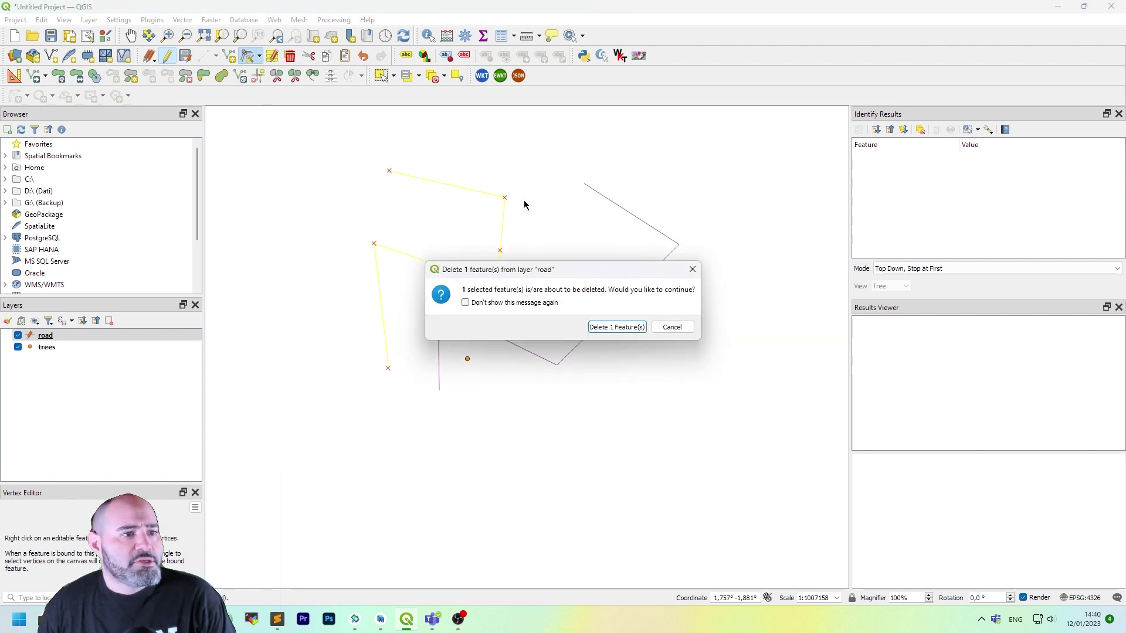
left_click(613, 326)
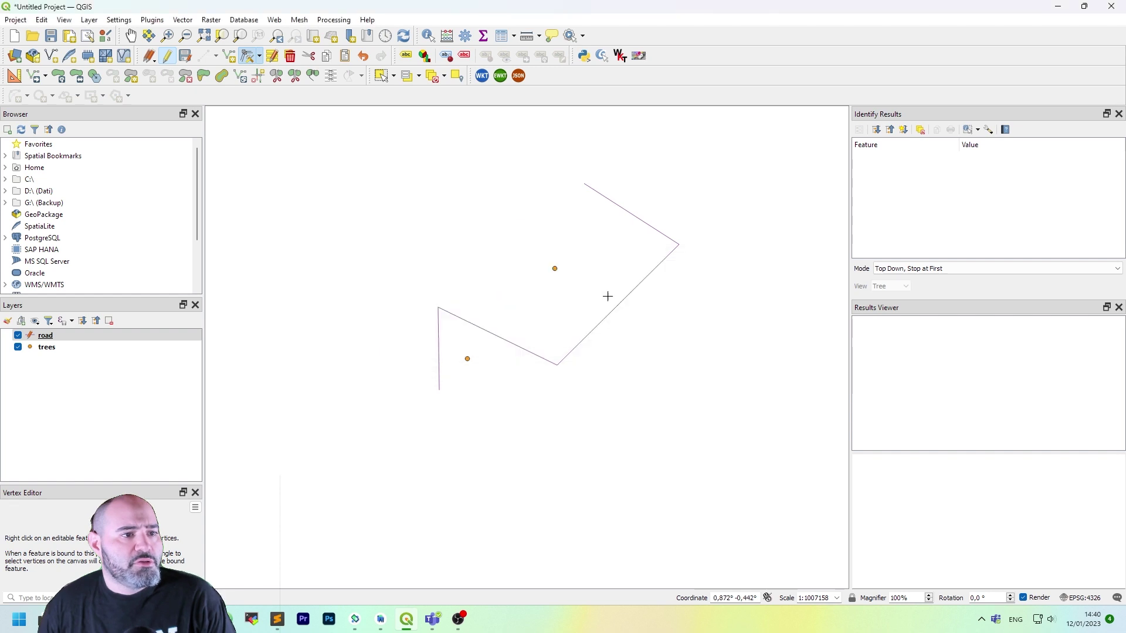
left_click(349, 57)
left_click(830, 114)
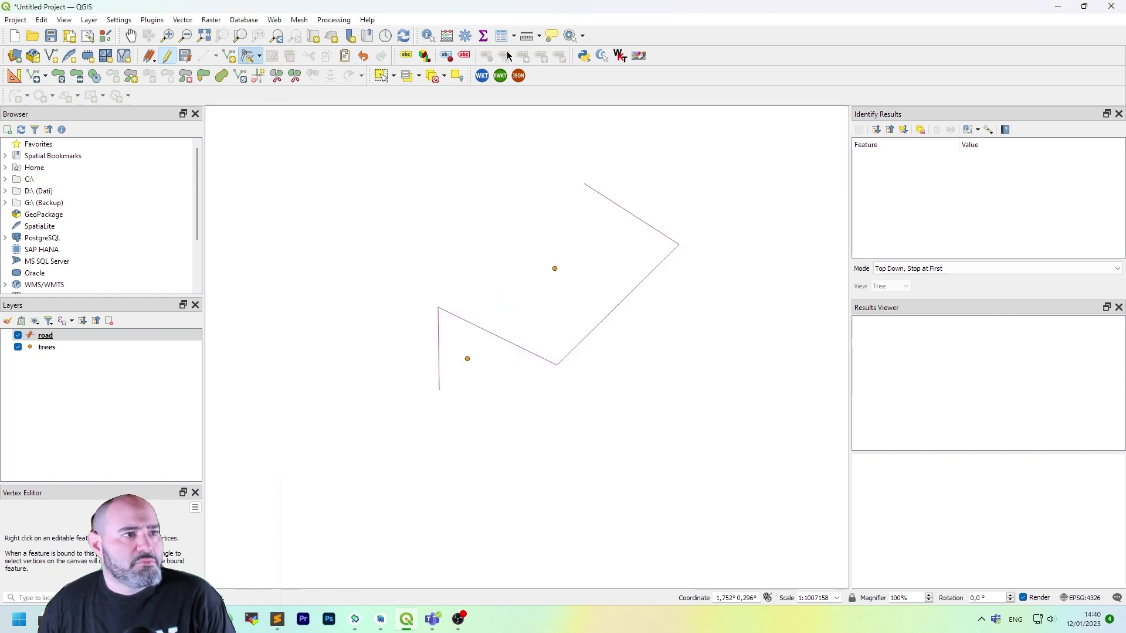
left_click(364, 55)
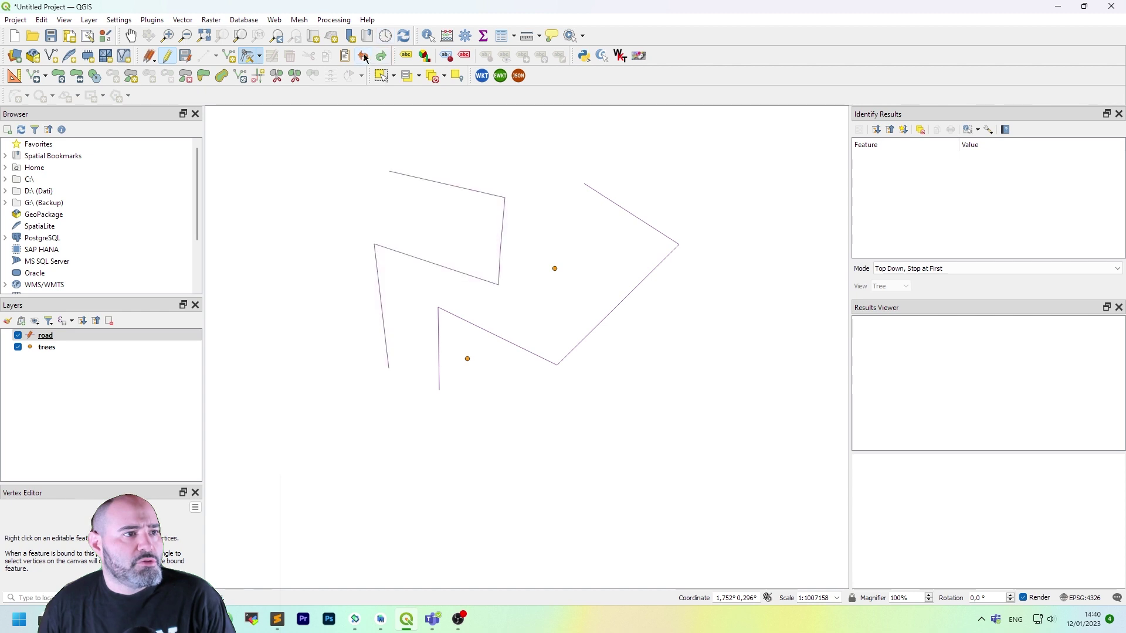
Step: Show the road's vertex coordinates in an enlarged Vertex Editor panel
right_click(503, 198)
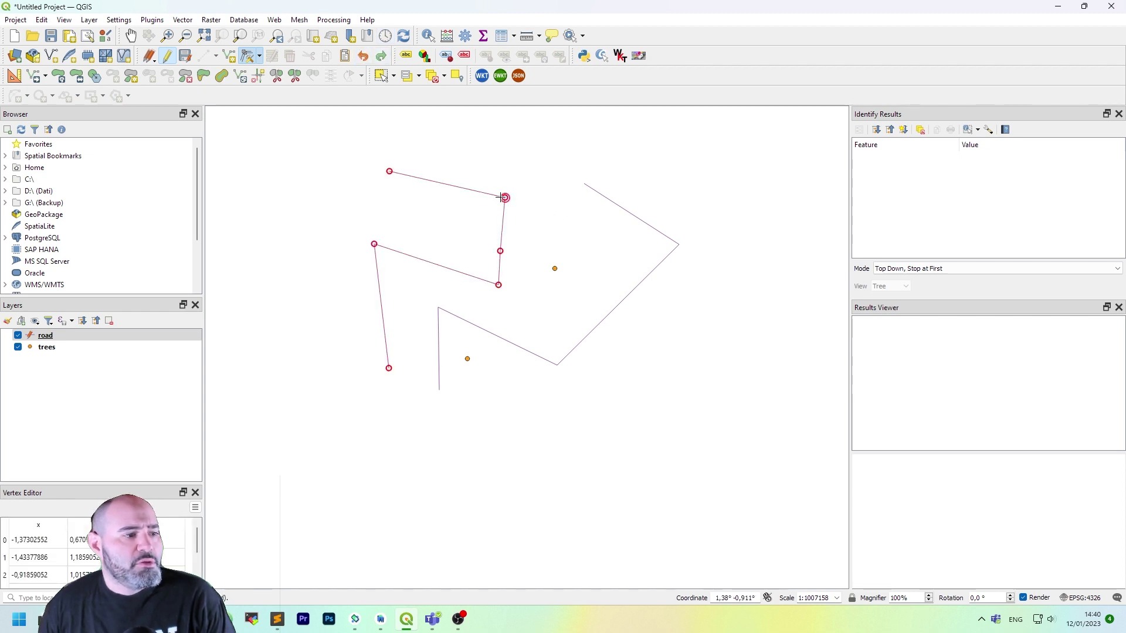
left_click_drag(75, 484, 59, 372)
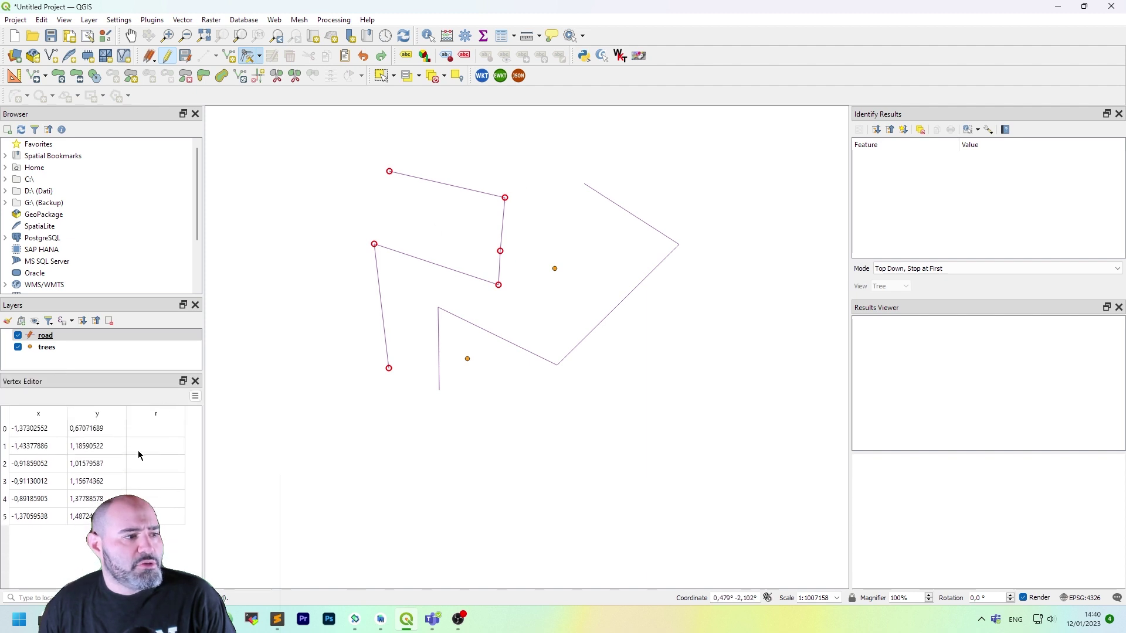
key("Escape")
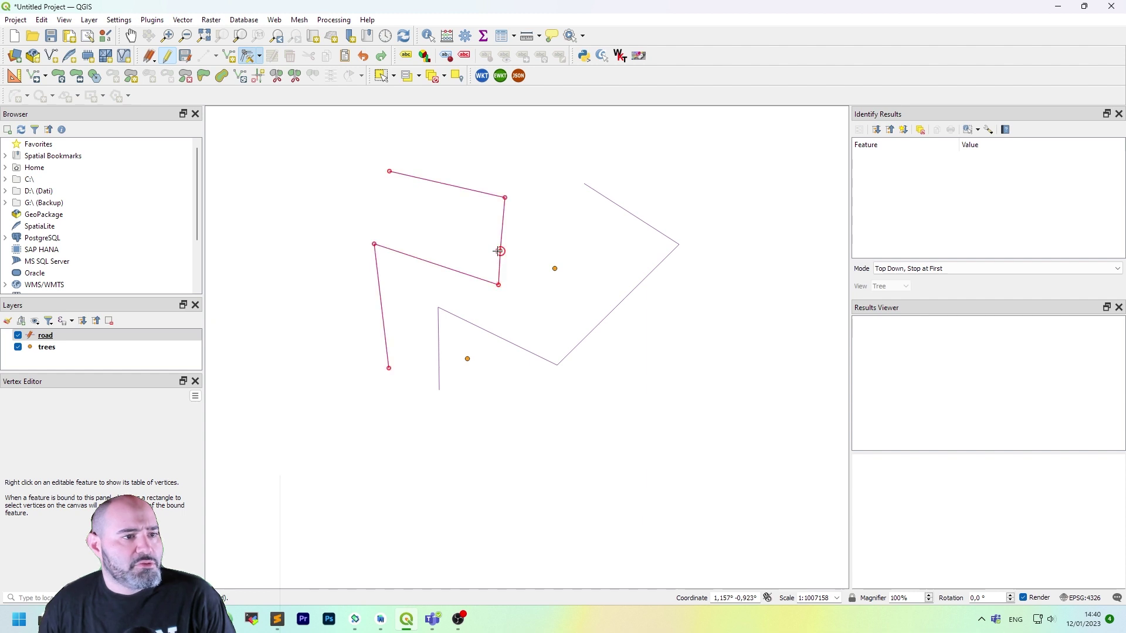
left_click(500, 251)
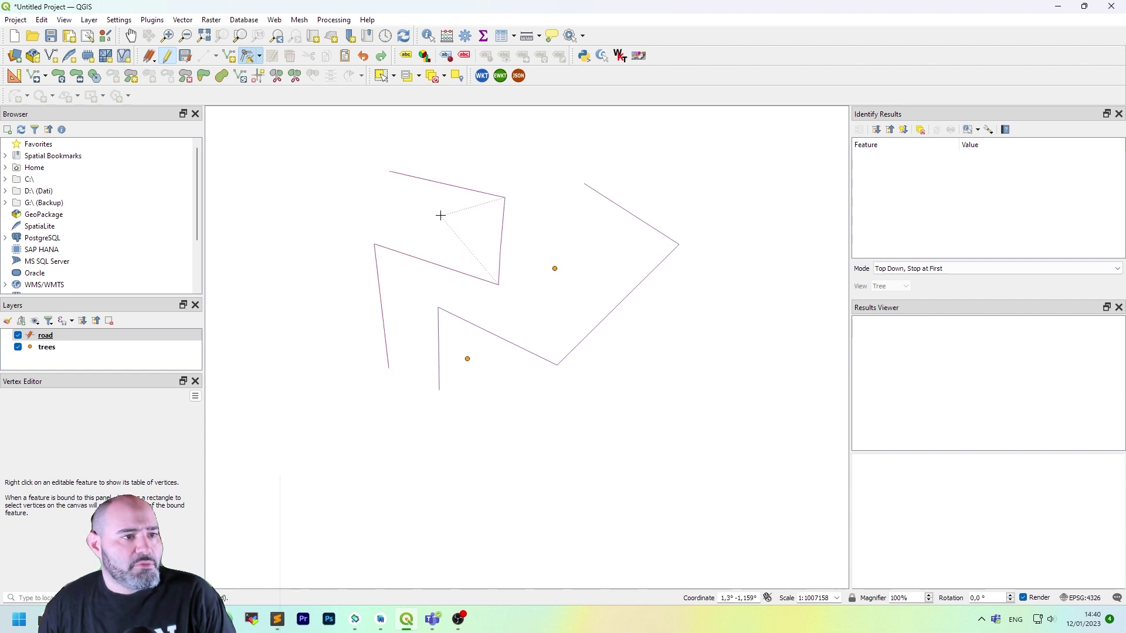
key("Escape")
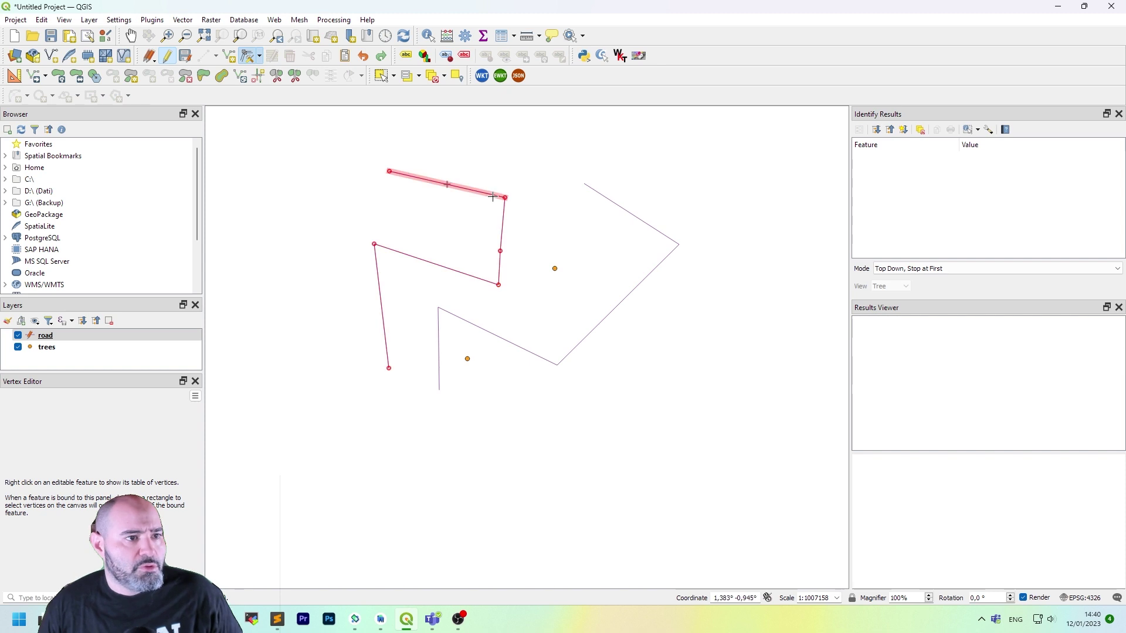
right_click(505, 197)
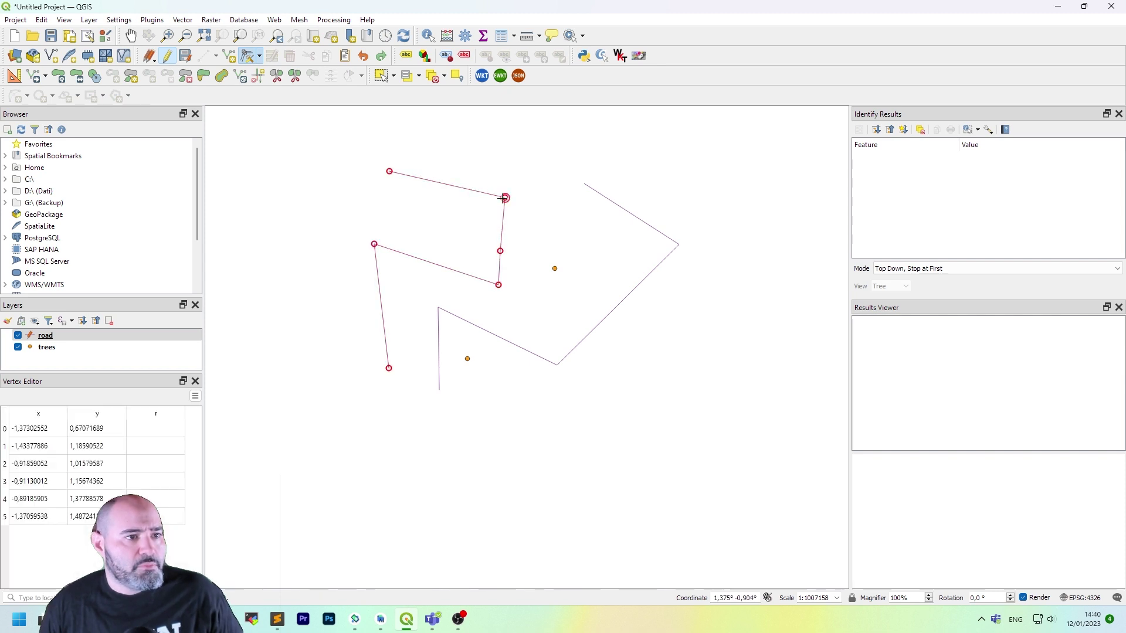
right_click(505, 198)
right_click(505, 198)
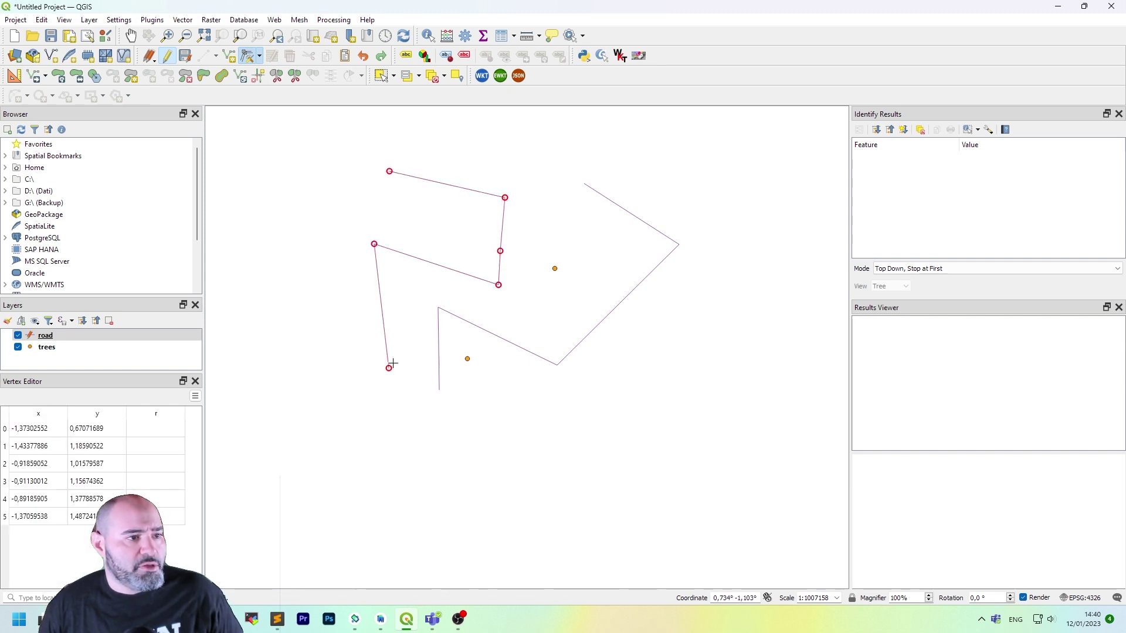
Step: Check the listed vertices on the map and delete vertex 2 from the road
left_click(166, 445)
left_click(132, 428)
left_click(132, 463)
left_click(132, 516)
left_click(150, 430)
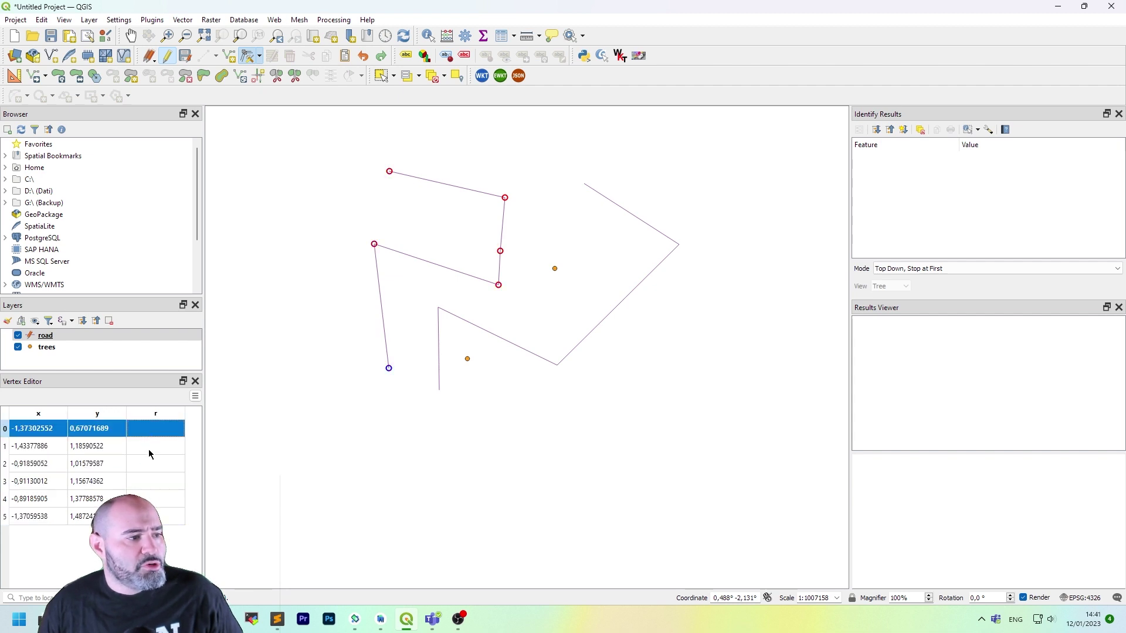
left_click(170, 480)
left_click(174, 516)
left_click(173, 481)
left_click(169, 445)
left_click(168, 428)
left_click(167, 480)
left_click(168, 516)
left_click(170, 498)
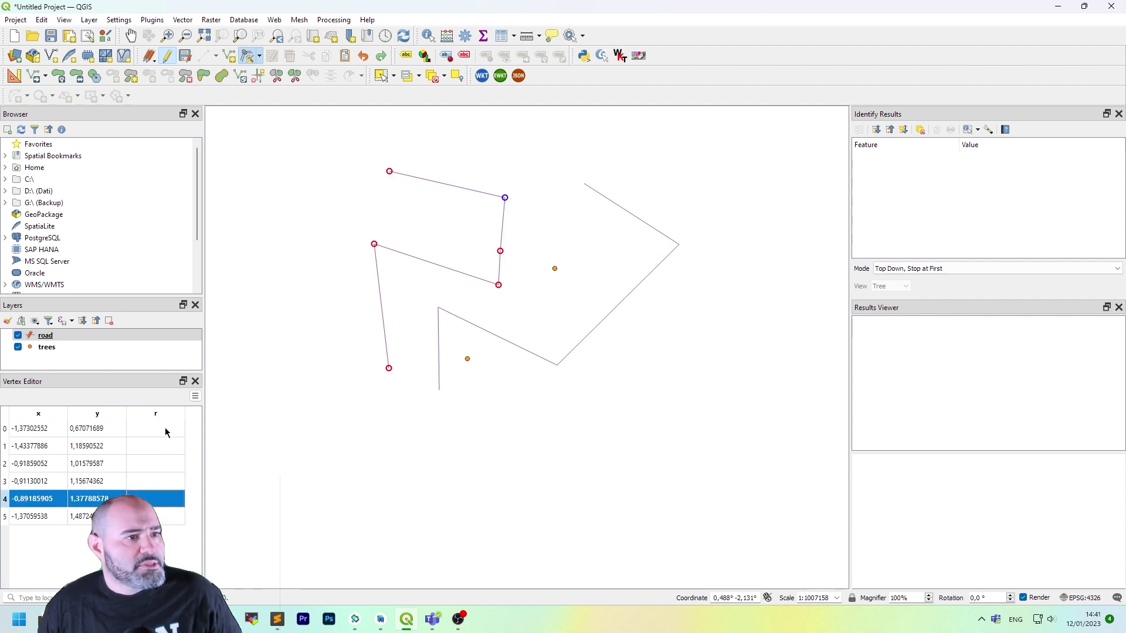
left_click(166, 429)
left_click(171, 464)
left_click(171, 481)
left_click(168, 466)
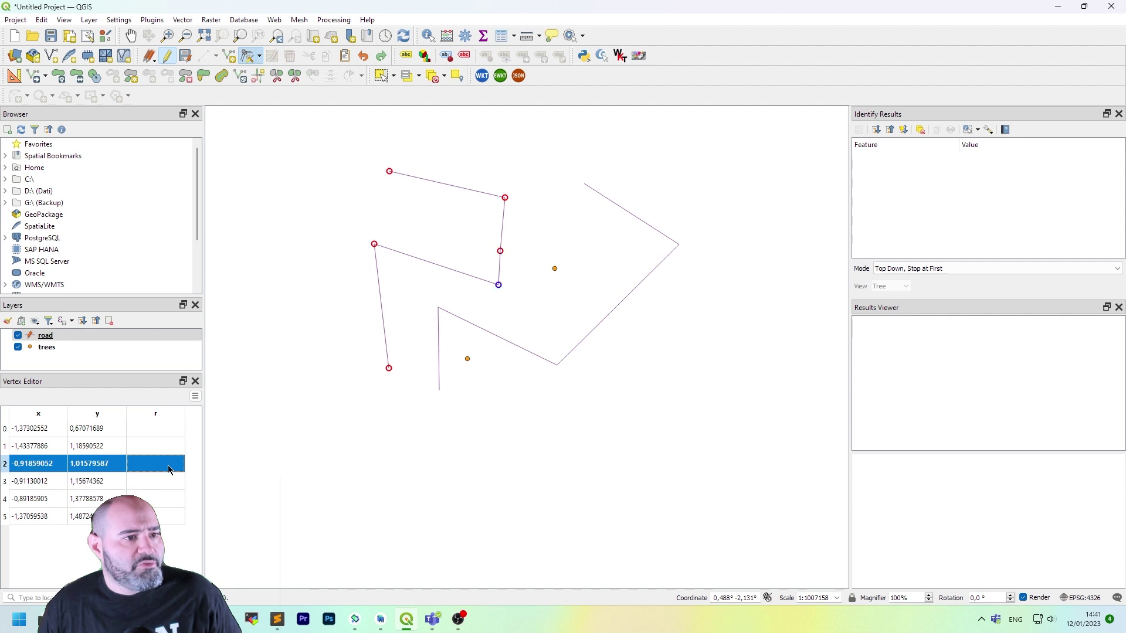
key("Delete")
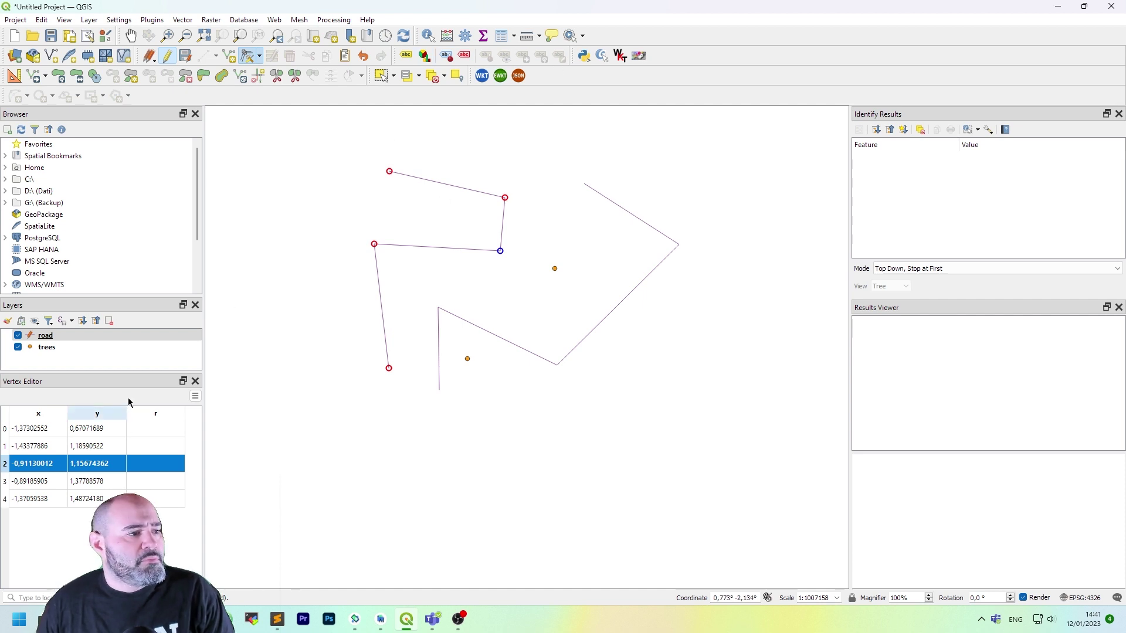
Step: Stop editing the road layer and save its edits
right_click(100, 333)
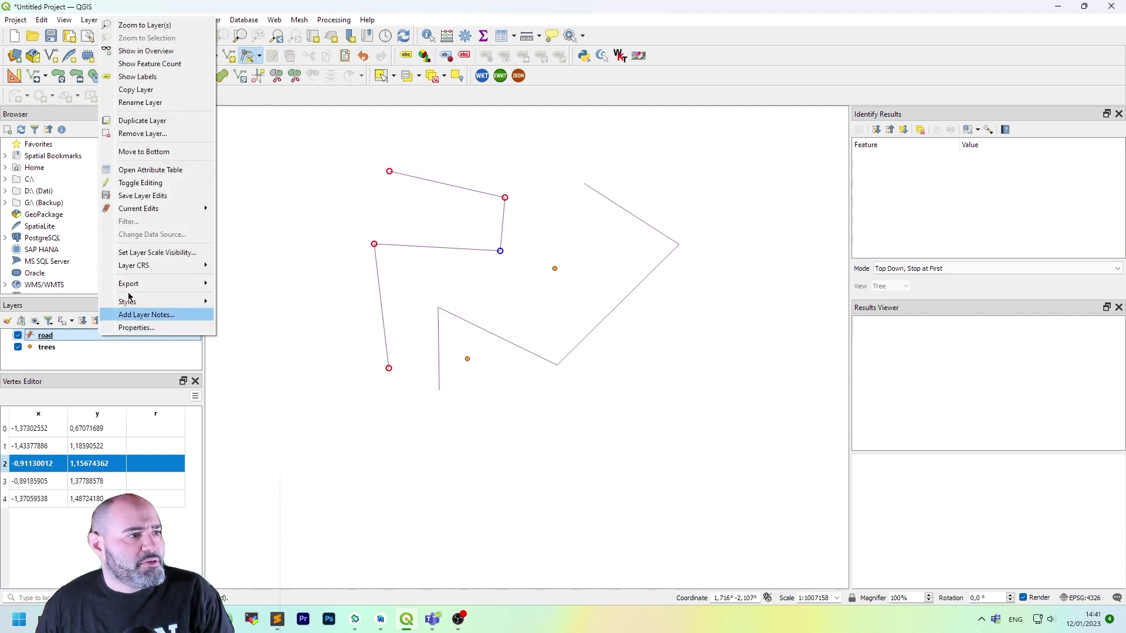
left_click(153, 183)
left_click(539, 318)
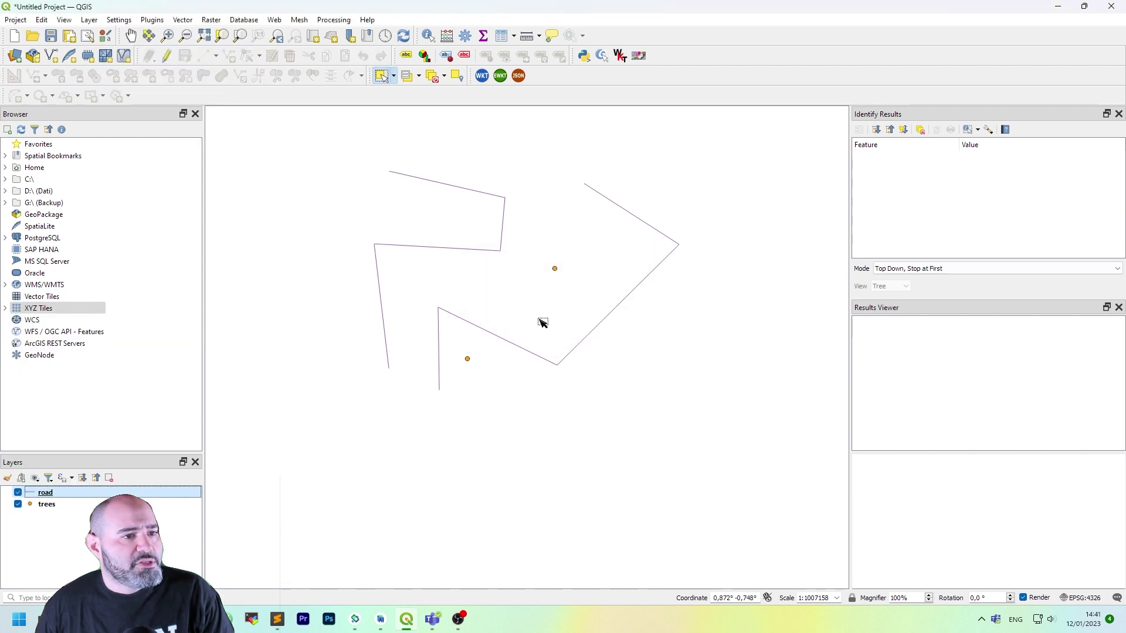
Step: Start a new shapefile layer named house.shp in D:\data\test
left_click(161, 21)
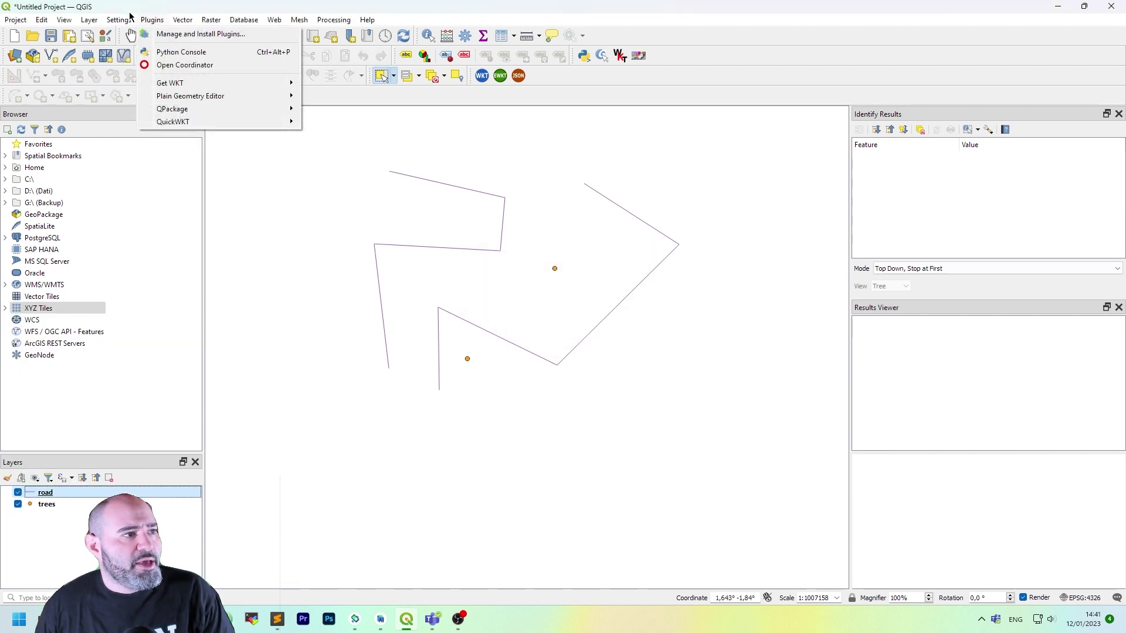
mouse_move(90, 19)
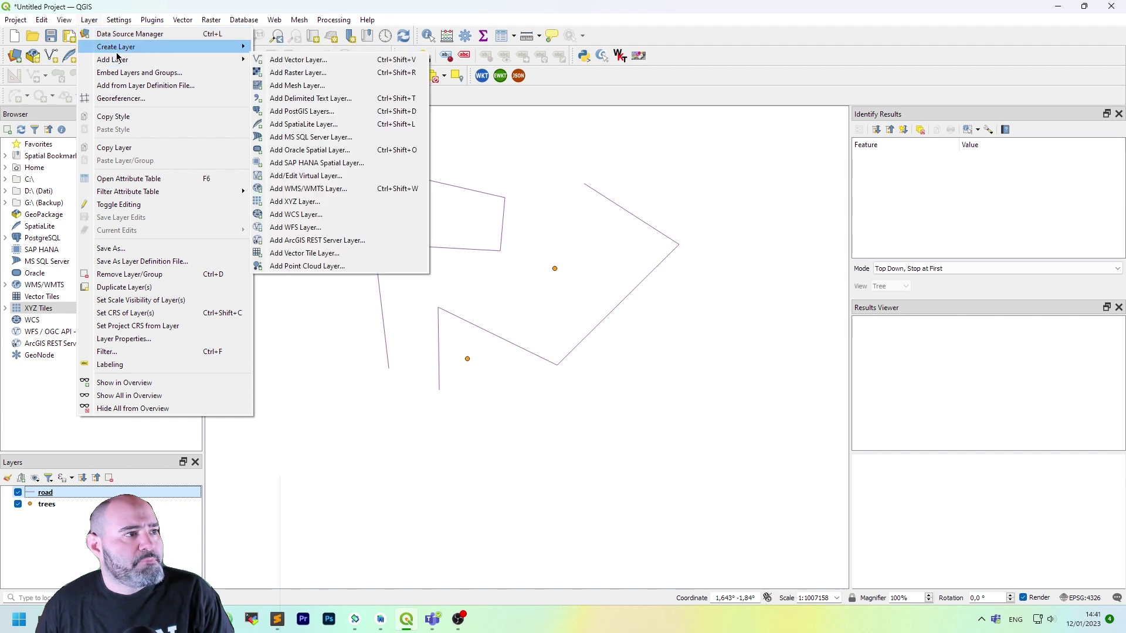
mouse_move(146, 47)
left_click(318, 61)
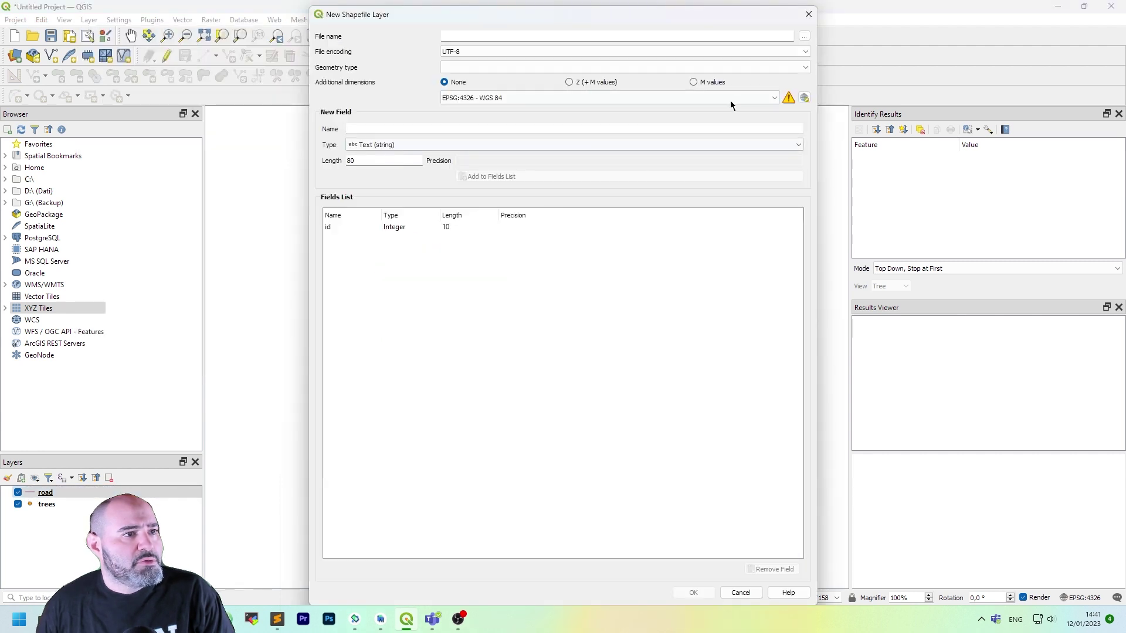
left_click(803, 35)
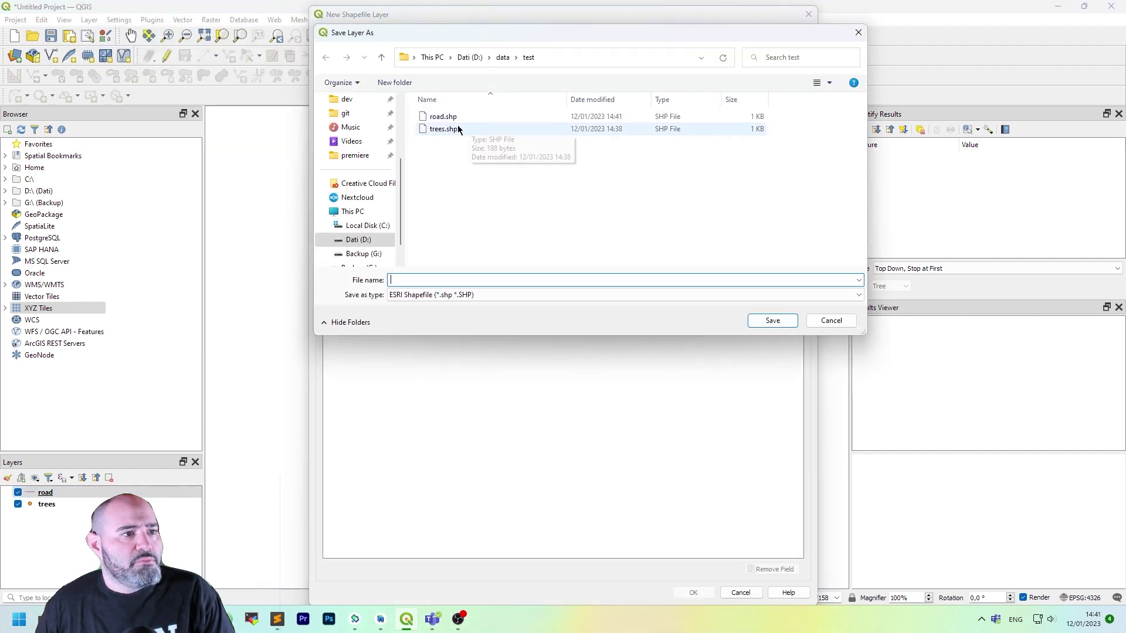
type("bo")
key("BackSpace")
key("BackSpace")
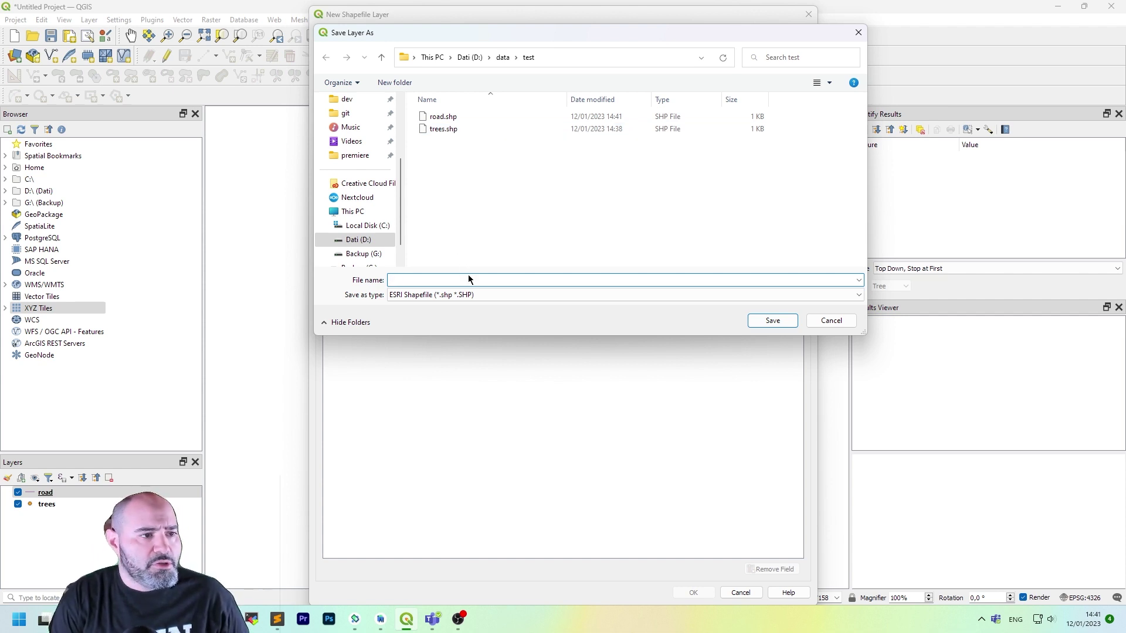
type("housr")
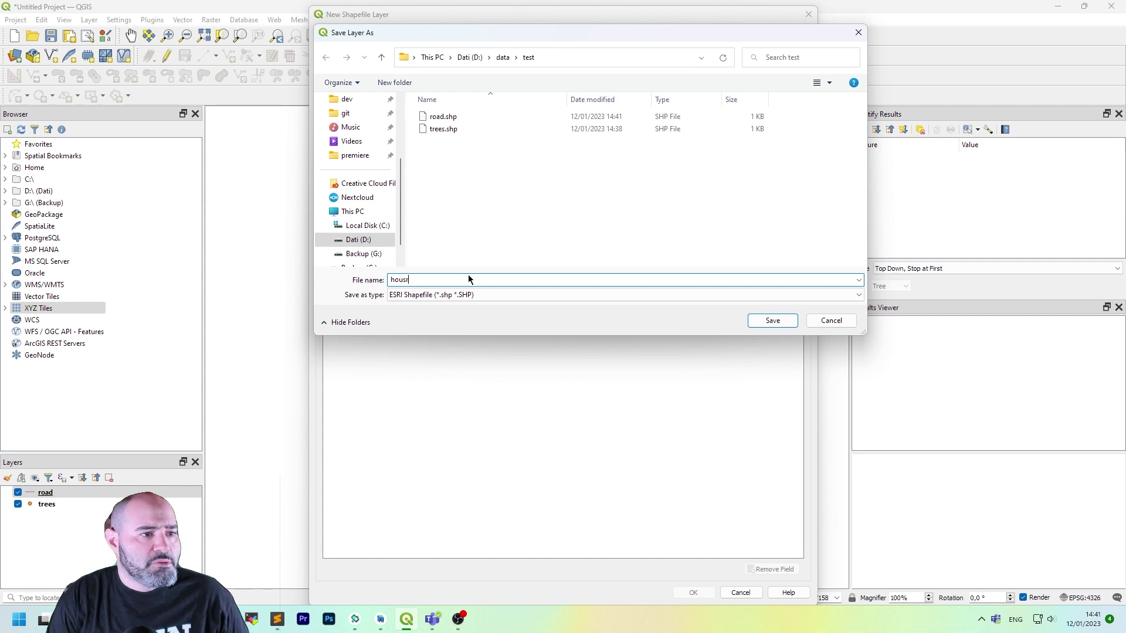
type("e")
key("Return")
Step: Add a text address field, set geometry to Polygon, and create the house layer
left_click(432, 129)
type("a")
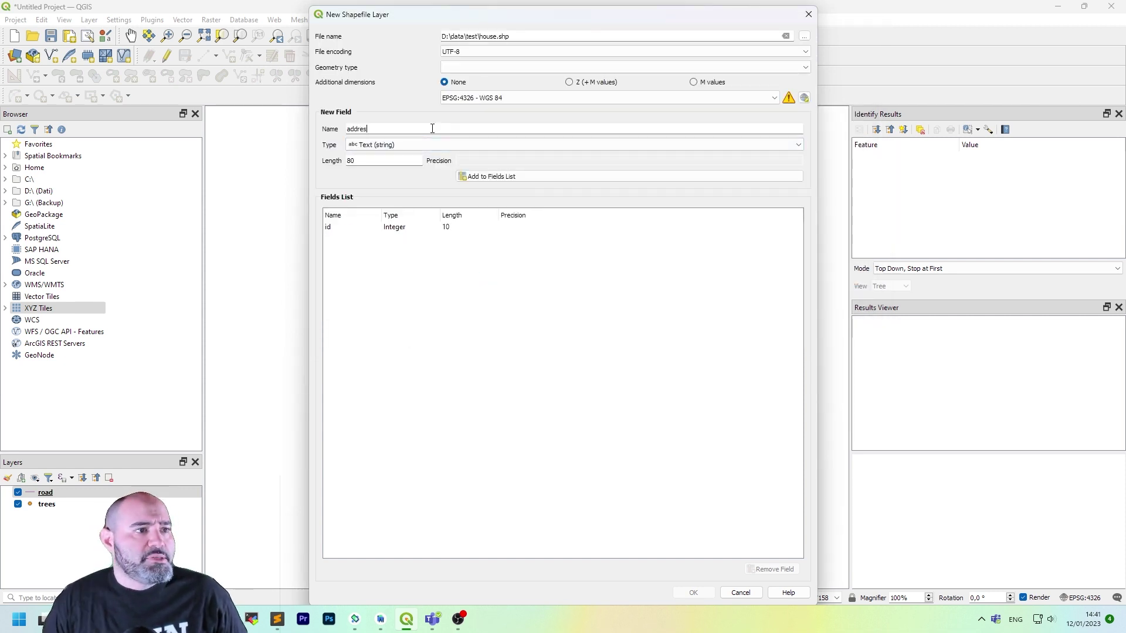
left_click(471, 179)
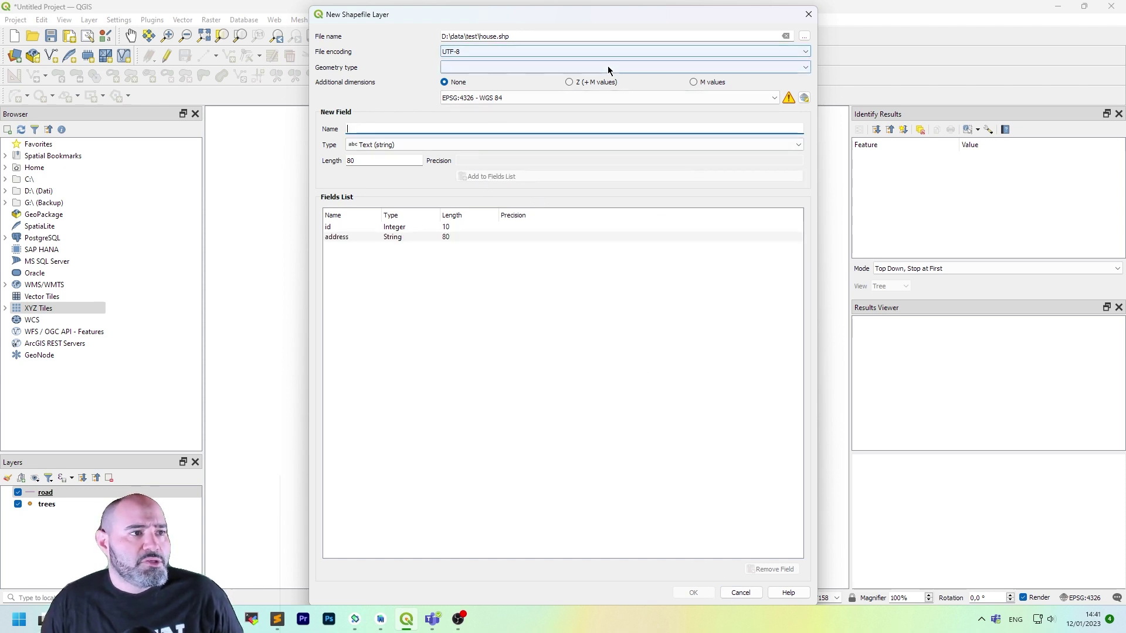
left_click(705, 65)
left_click(485, 115)
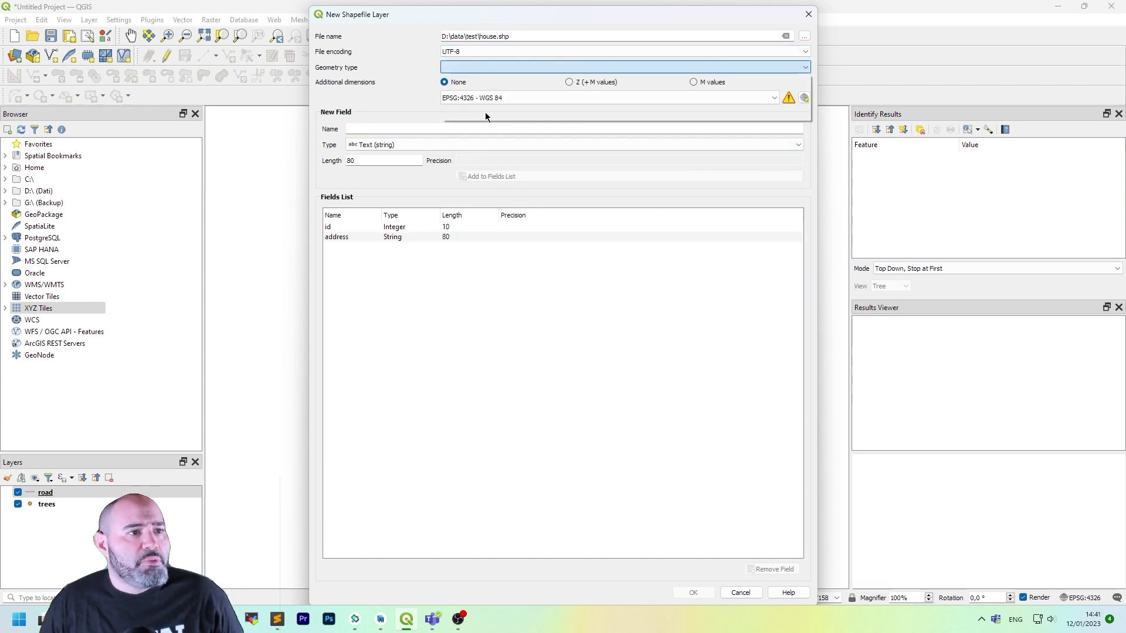
left_click(712, 594)
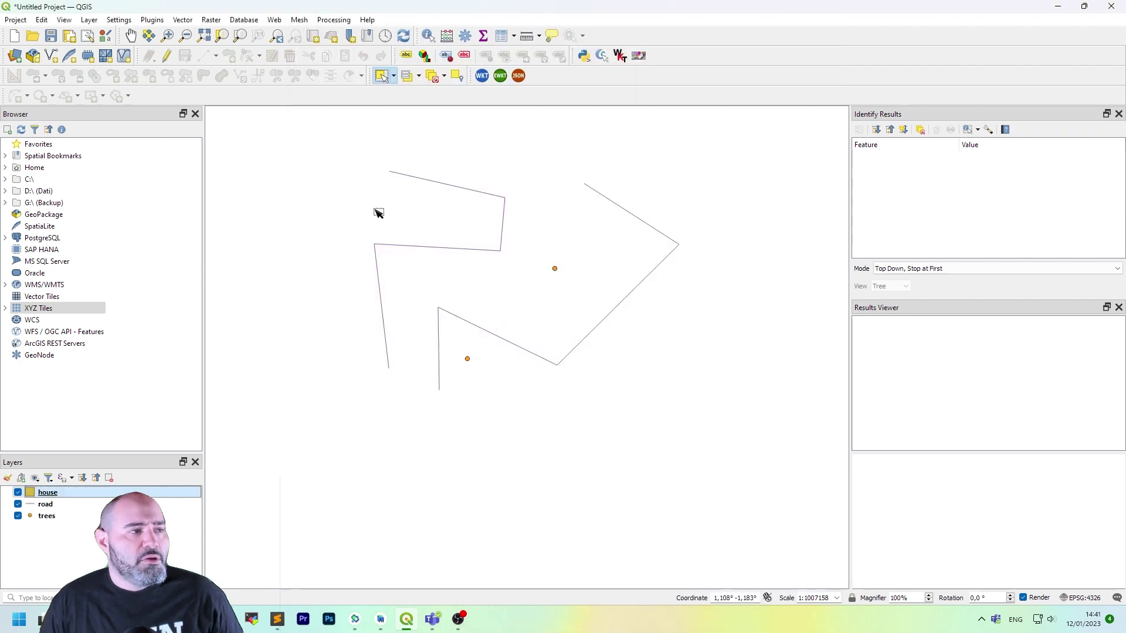
Step: Edit the house layer and draw a centre-based rectangle polygon just below the road
left_click(167, 57)
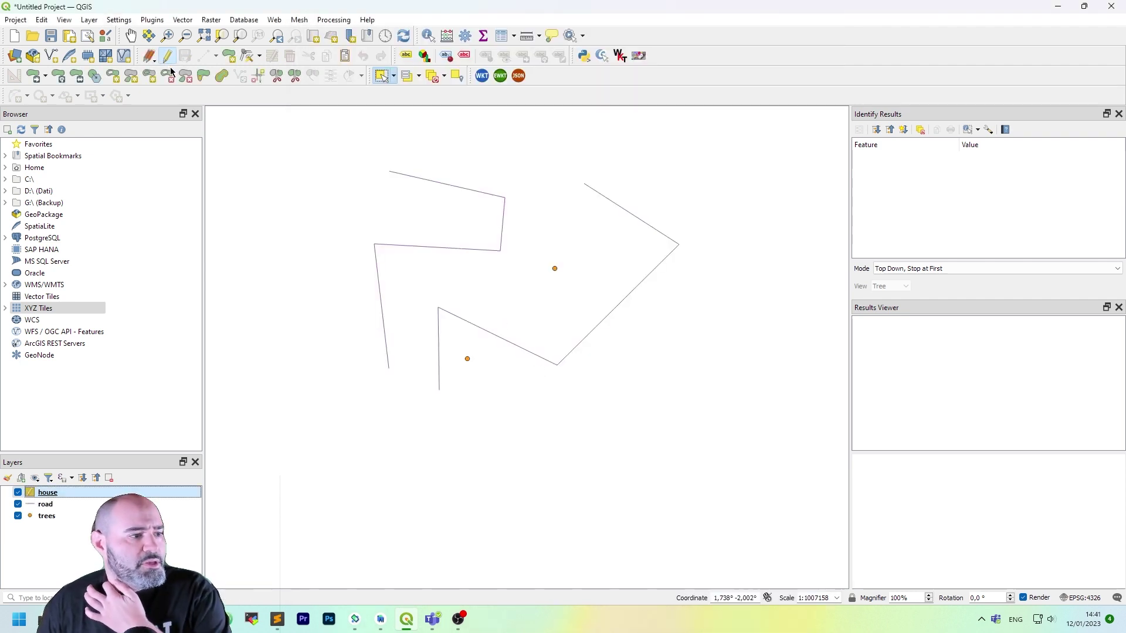
left_click(230, 56)
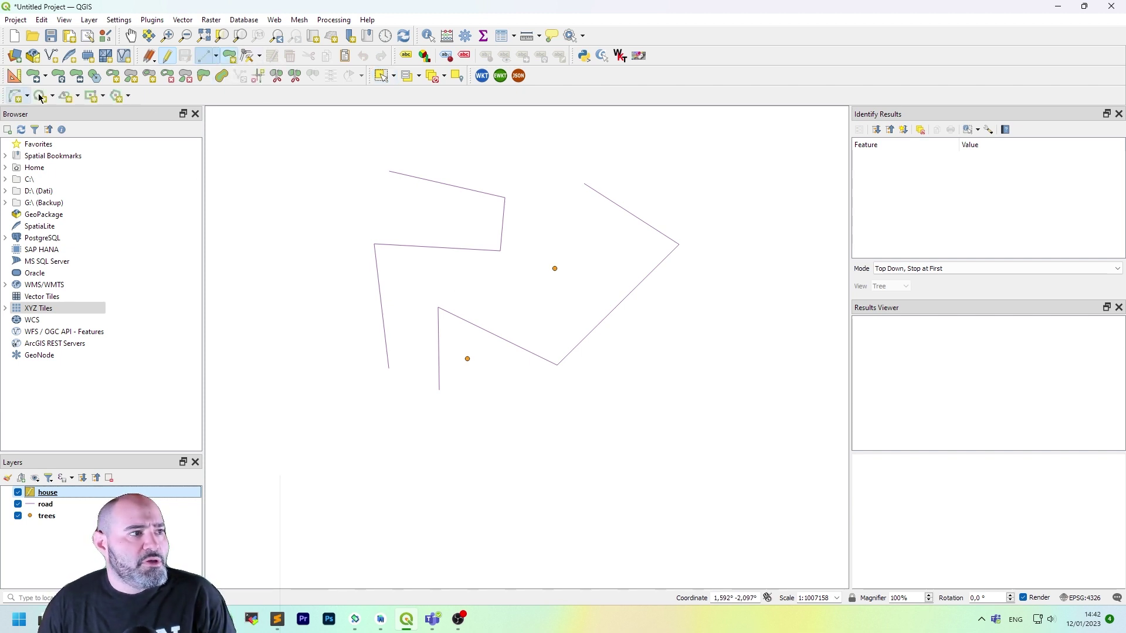
right_click(261, 99)
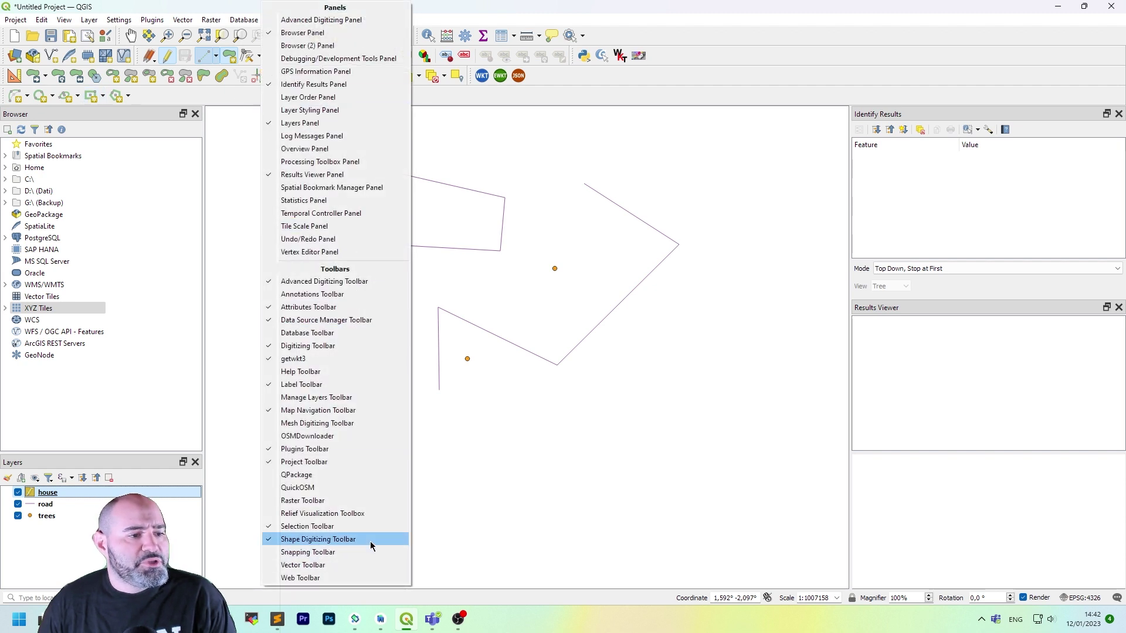
left_click(382, 76)
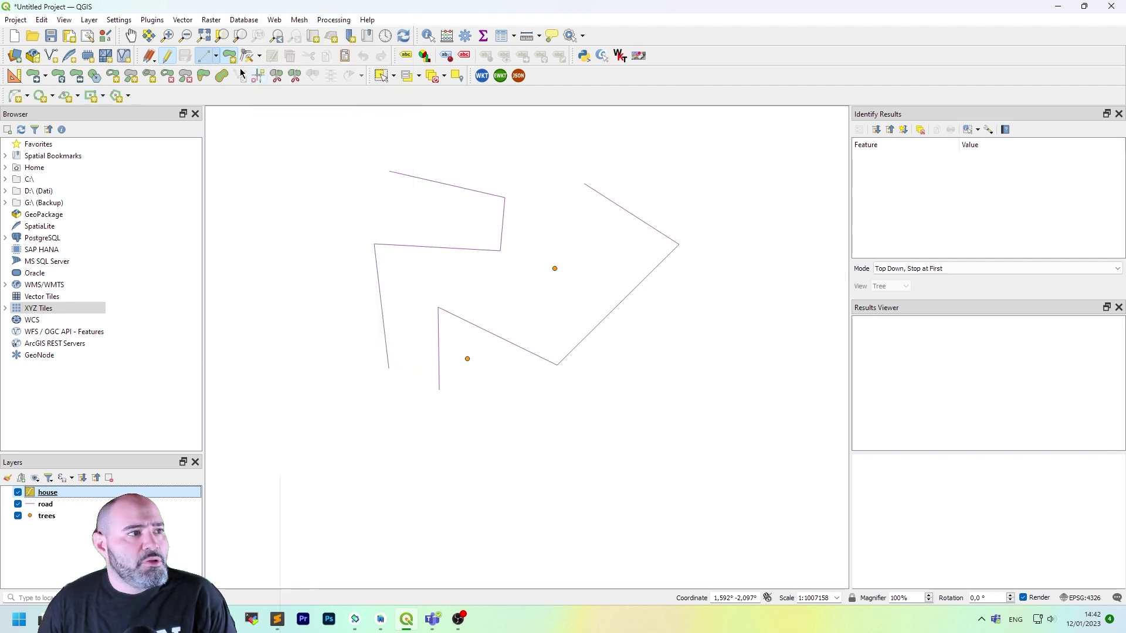
left_click(93, 98)
left_click(510, 407)
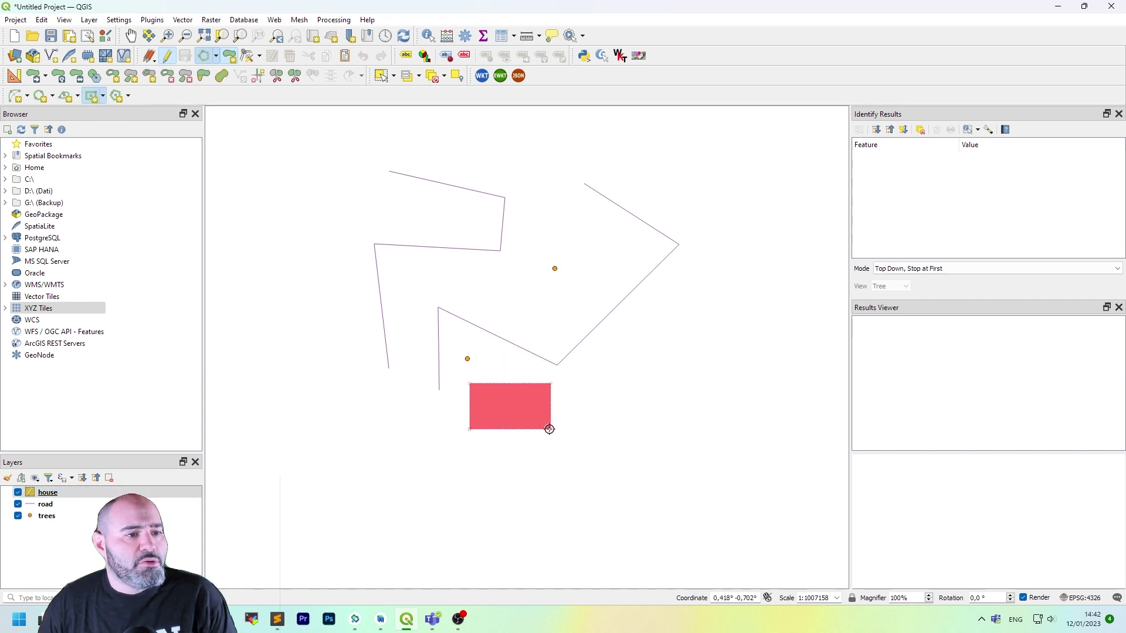
left_click(559, 434)
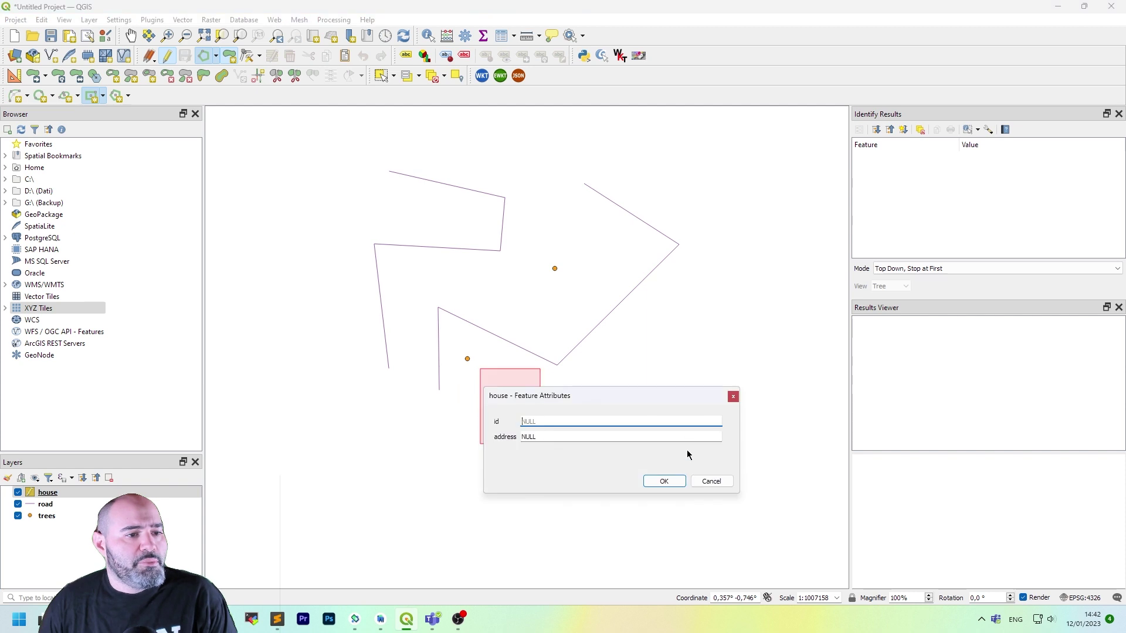
Step: Give the house polygon id 1 and address 'Dog'
type("1")
key("Tab")
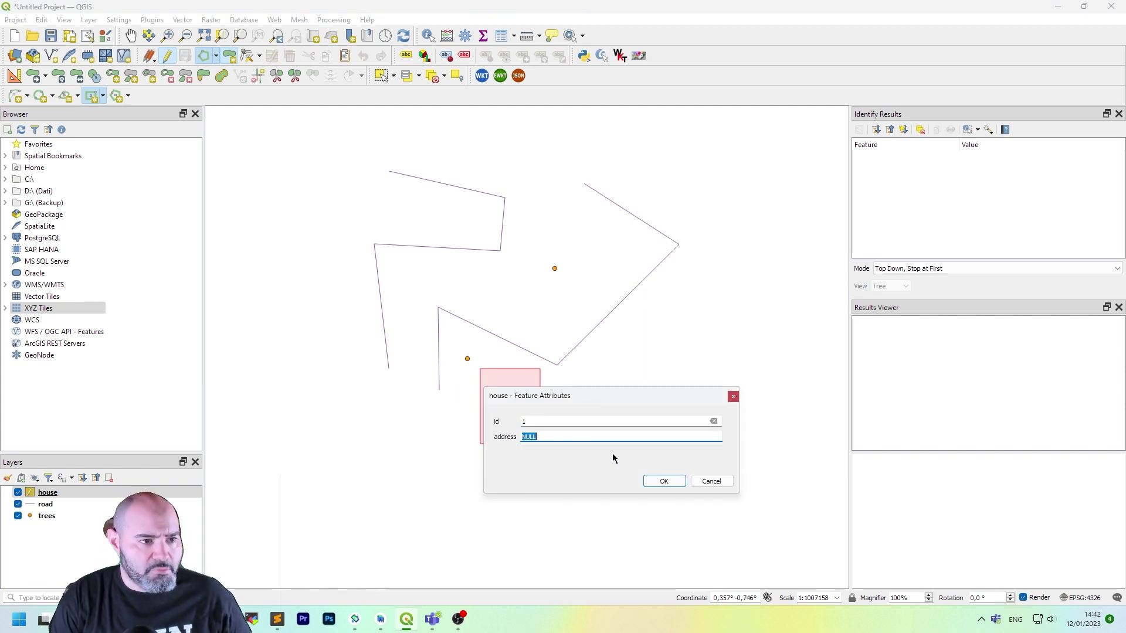
type("Dog roa")
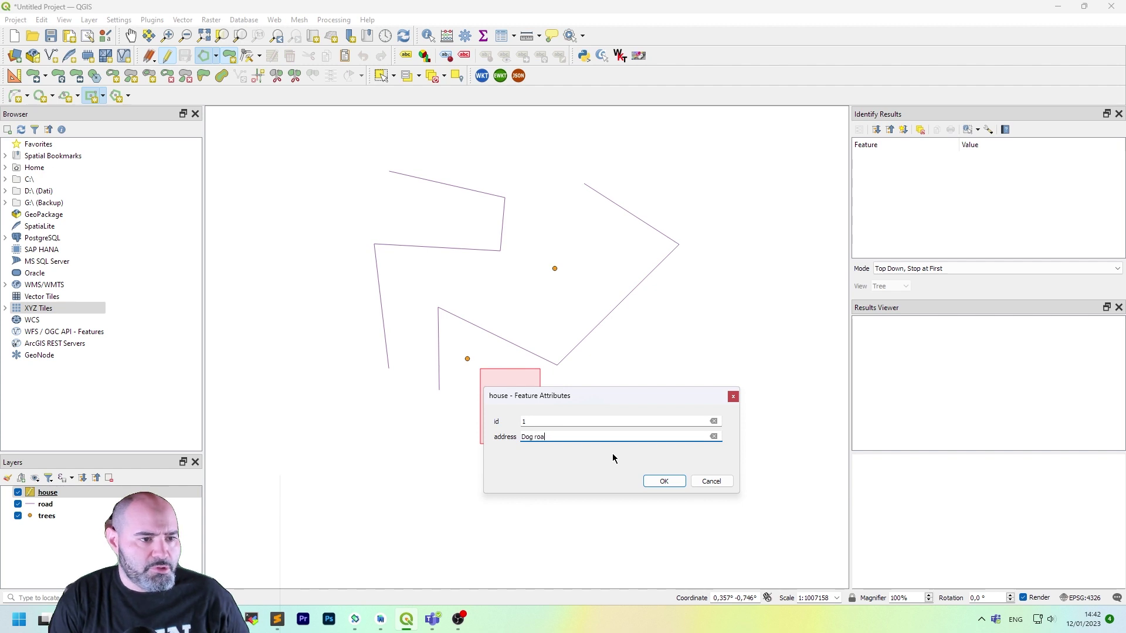
key("Return")
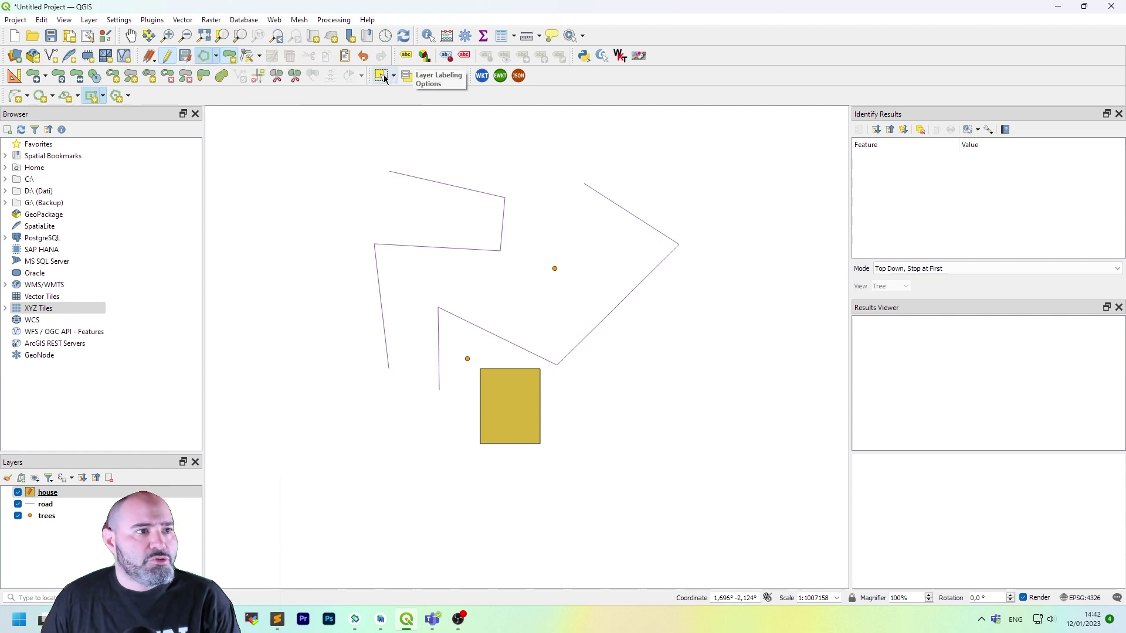
Step: Add vertices on the house's right edges for a five-sided shape, then save the house edits
left_click(381, 76)
left_click(534, 392)
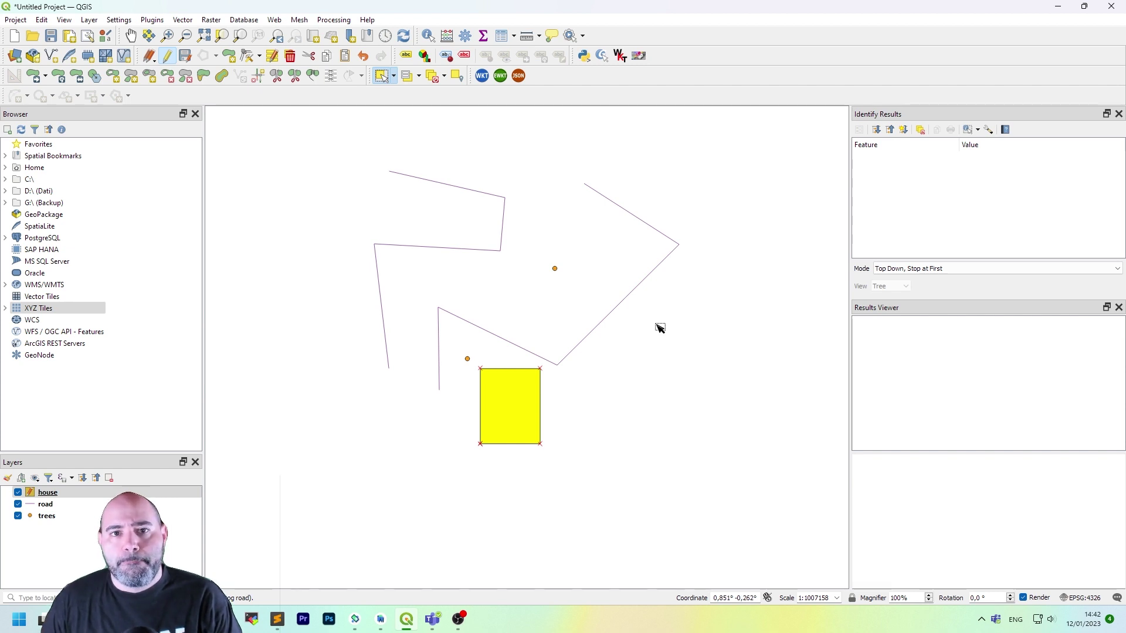
left_click(248, 61)
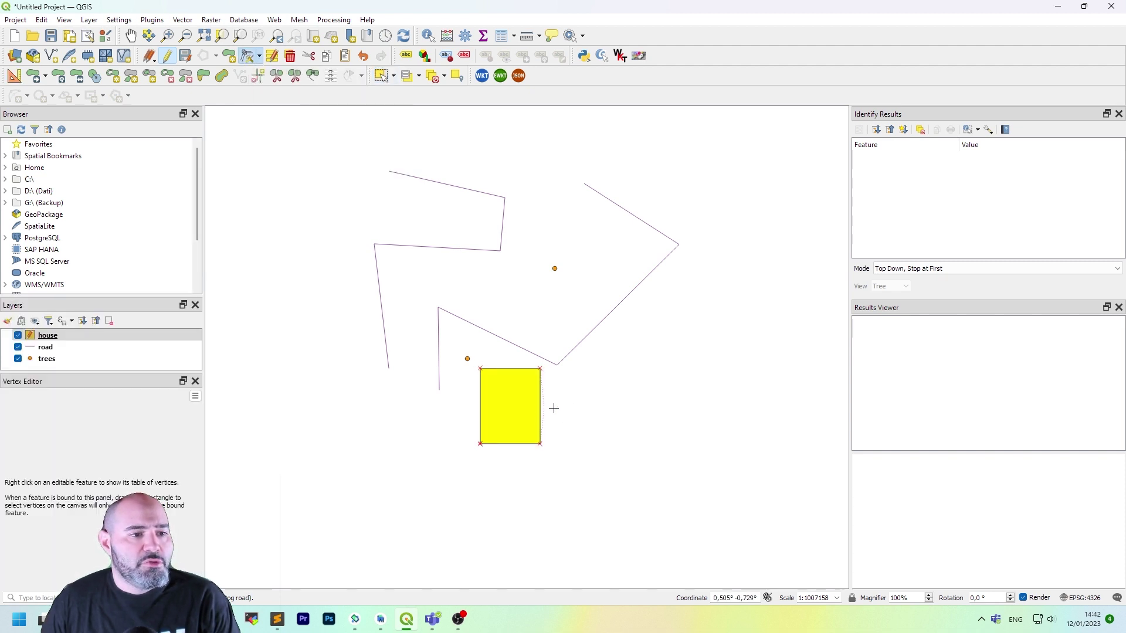
left_click(586, 407)
left_click(567, 430)
left_click(591, 449)
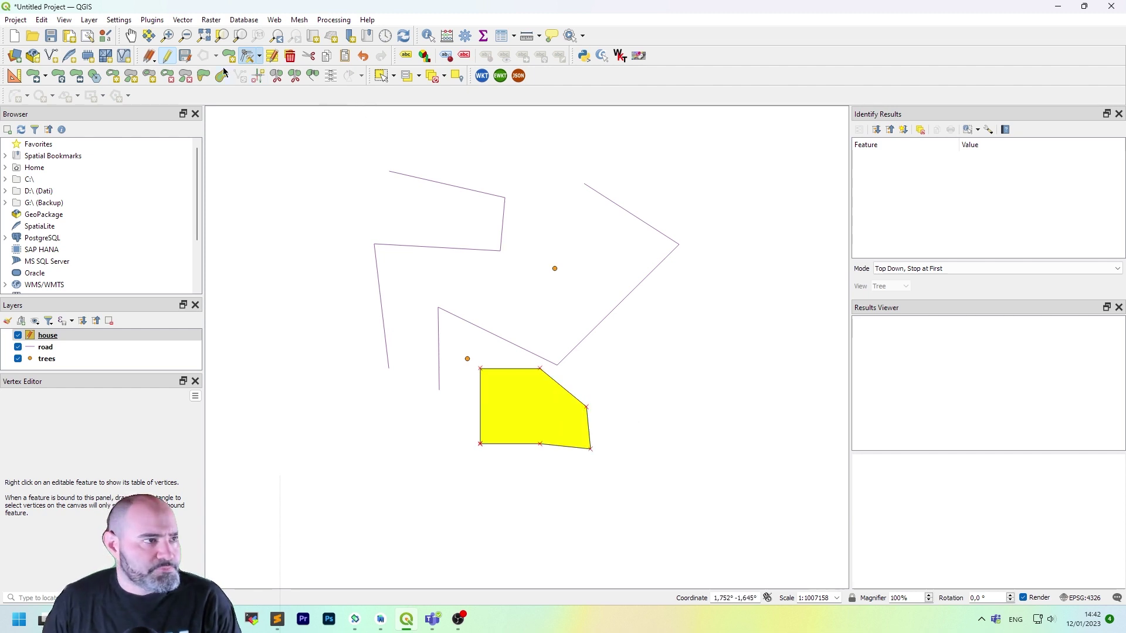
left_click(174, 53)
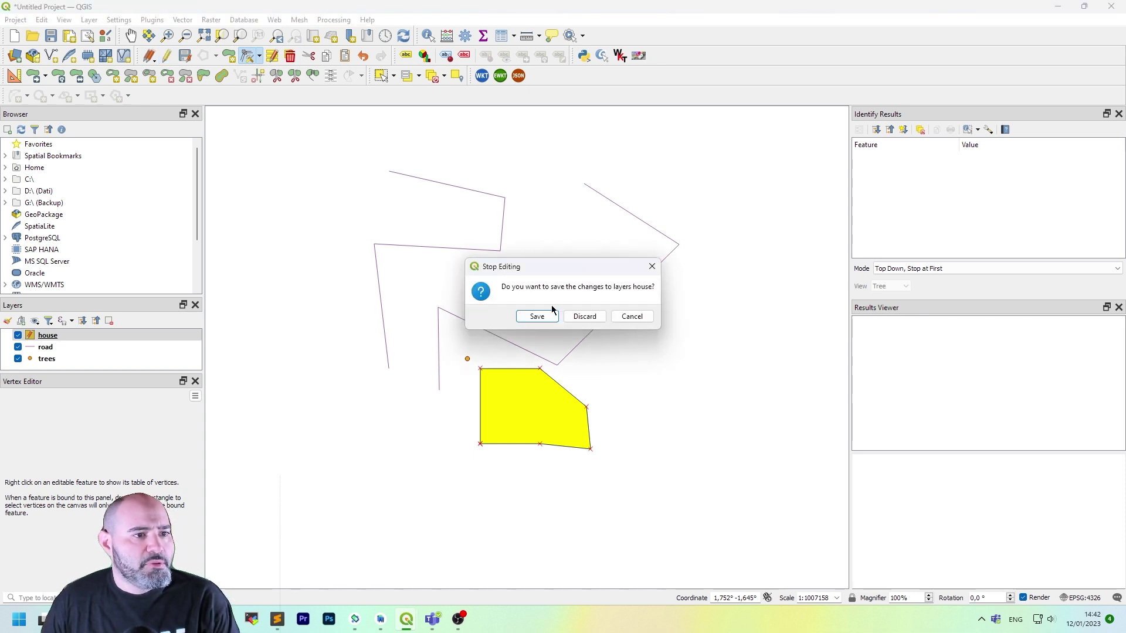
left_click(537, 317)
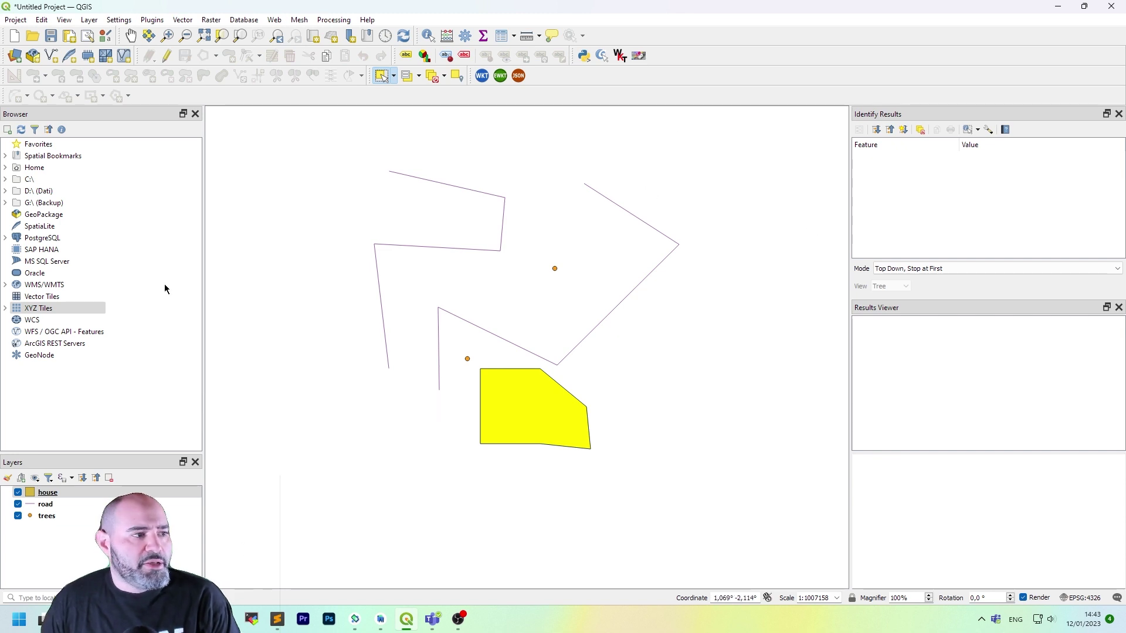
Step: Select the house, road and trees layers together and remove them from the project
left_click(71, 514)
left_click(69, 497, "shift")
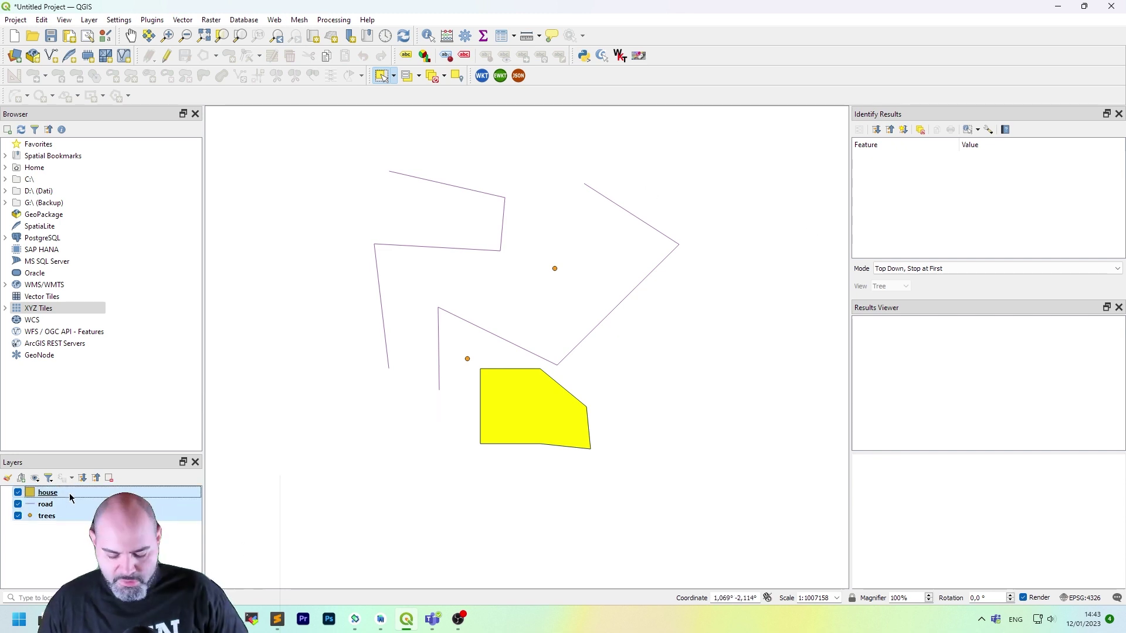
left_click(110, 479)
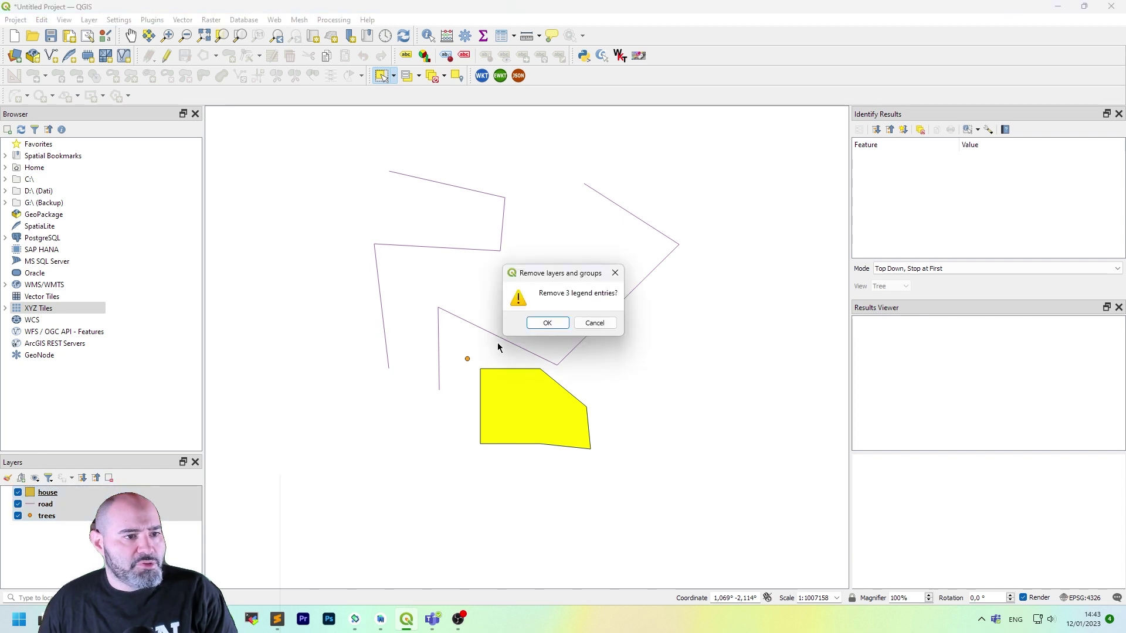
left_click(545, 323)
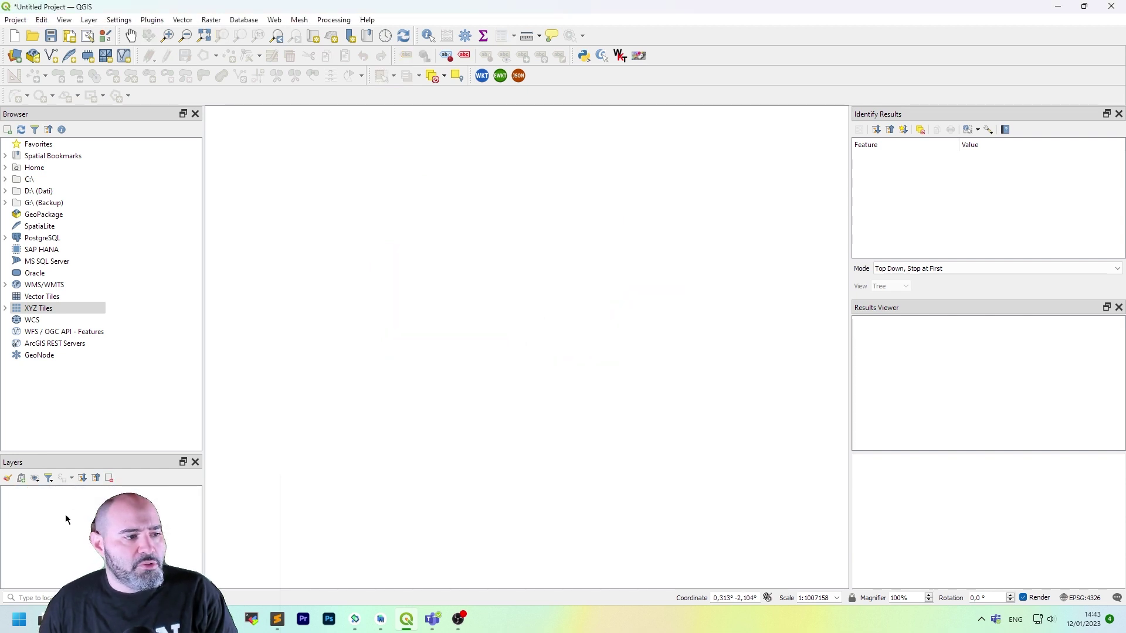
Step: Open the Add Vector Layer dialog and browse for shapefiles in D:\data\test
left_click(89, 19)
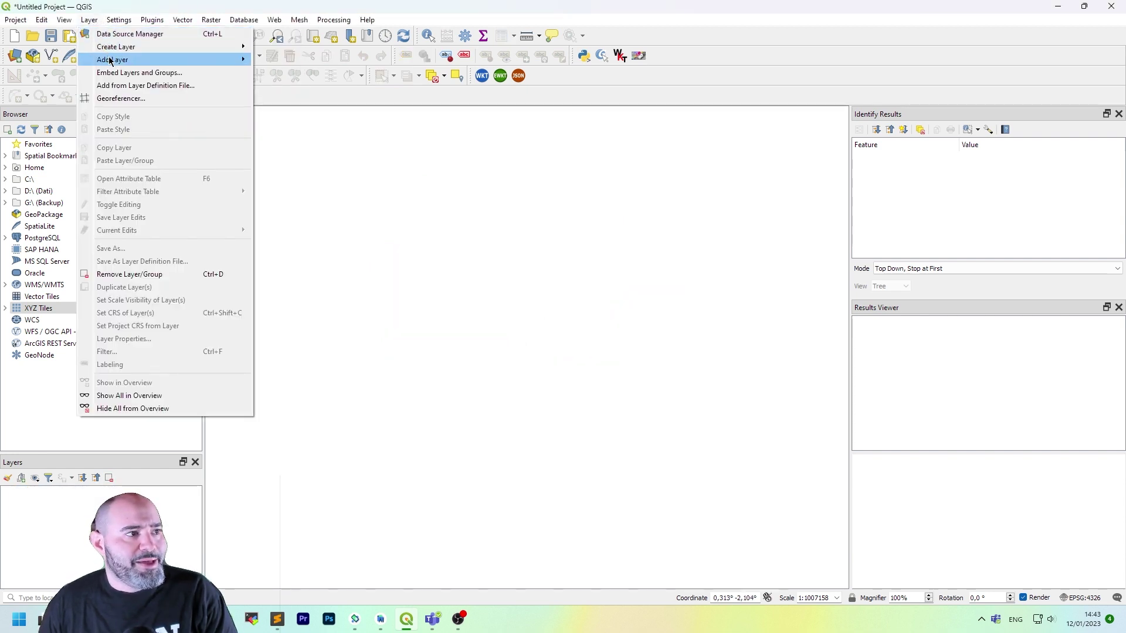
mouse_move(234, 59)
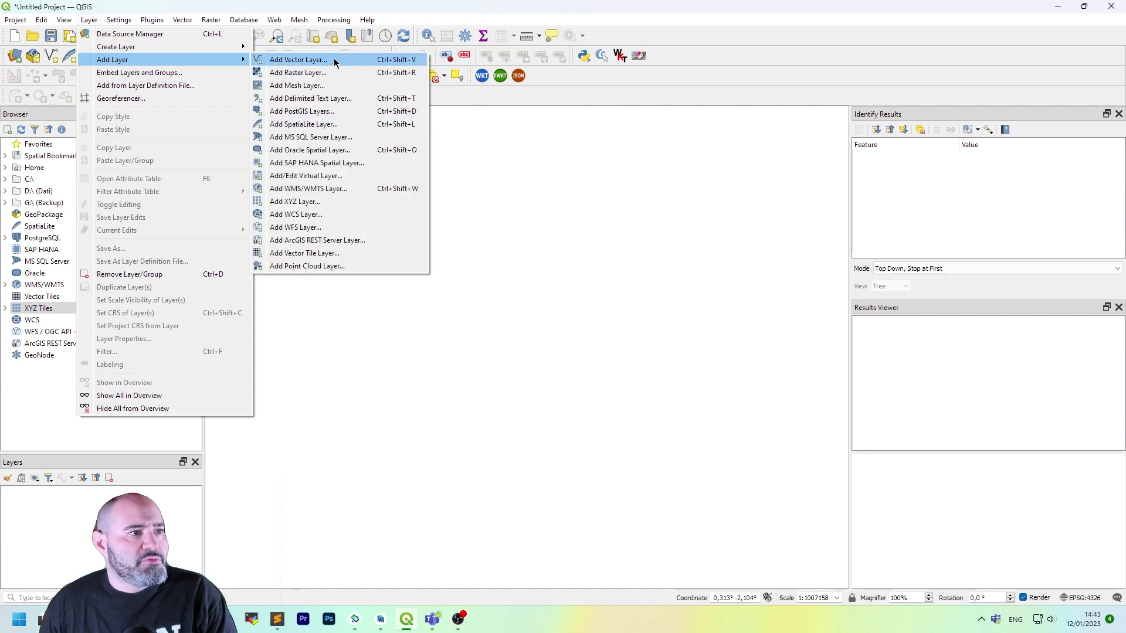
left_click(332, 60)
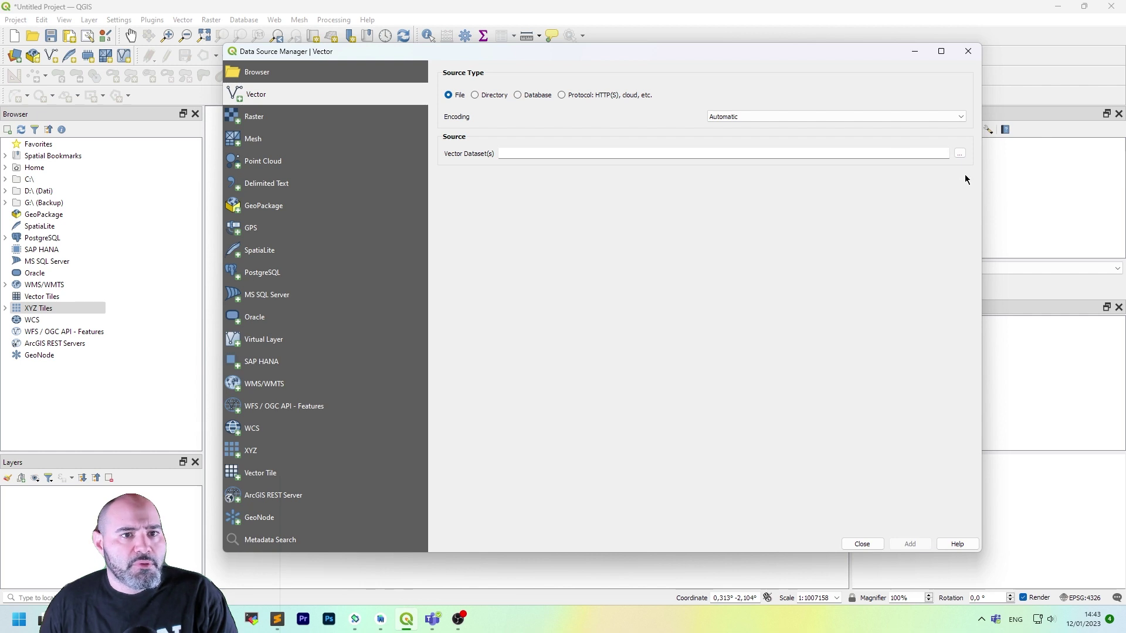
left_click(959, 154)
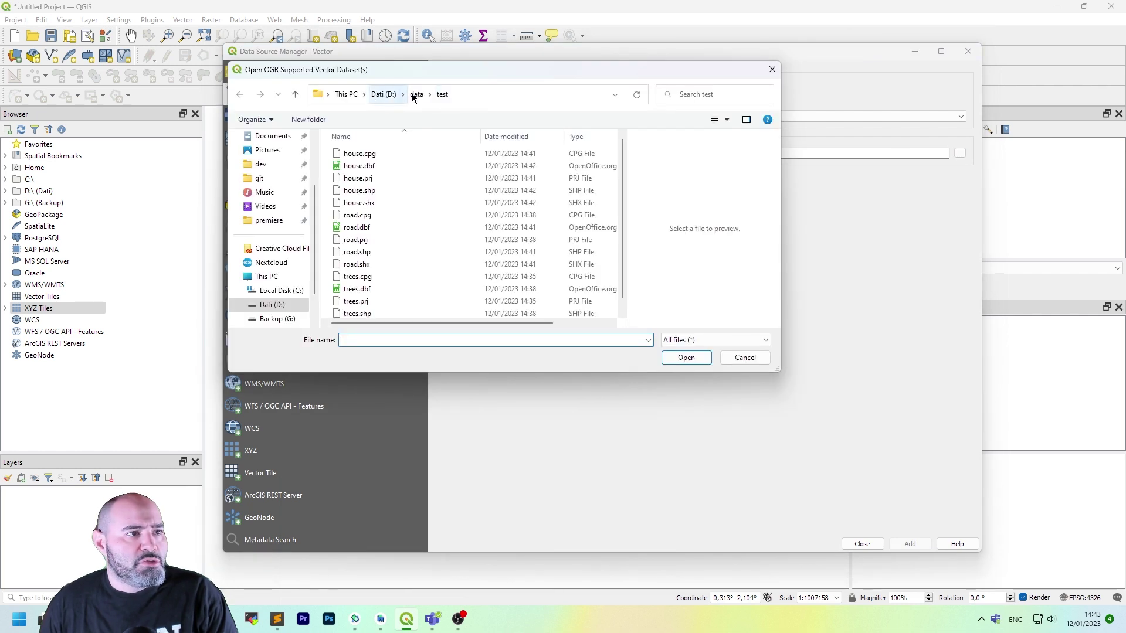
left_click_drag(476, 63, 610, 63)
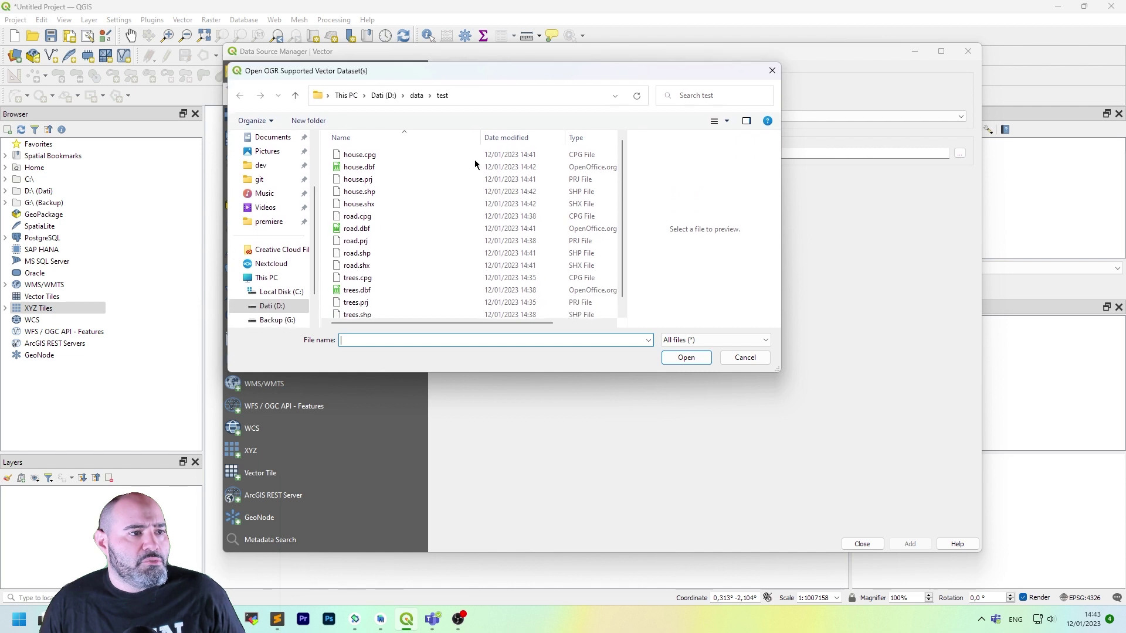
Step: Select house.shp, road.shp and trees.shp and add them to the project as layers
left_click(378, 192)
left_click(376, 256)
left_click(382, 193, "ctrl")
scroll(385, 210, "down", 1)
left_click(381, 300, "ctrl")
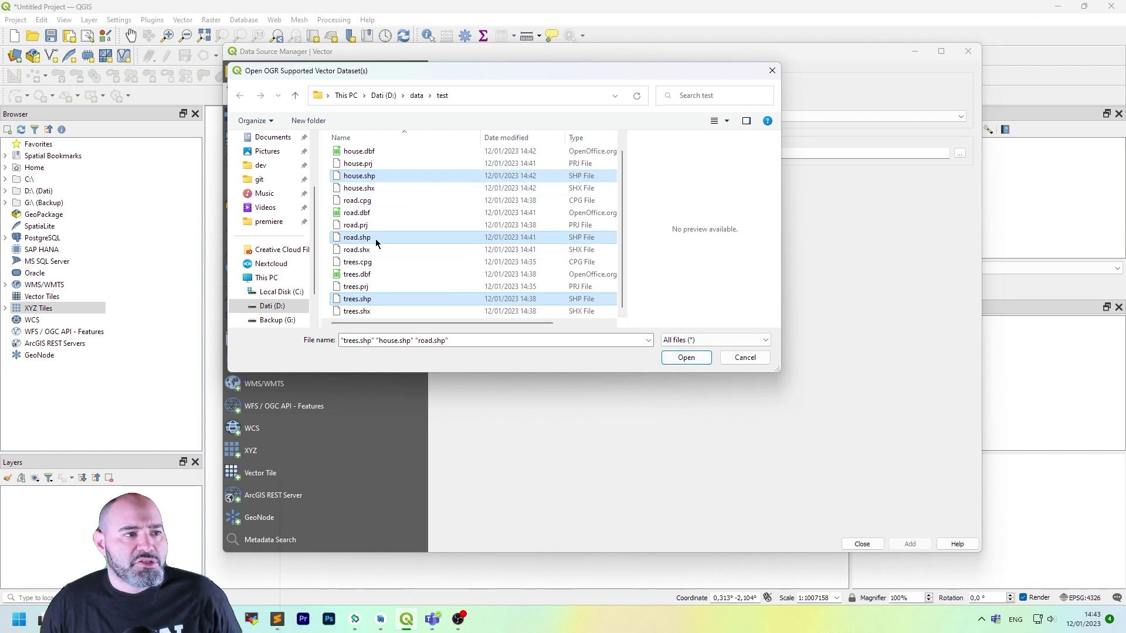
left_click(706, 362)
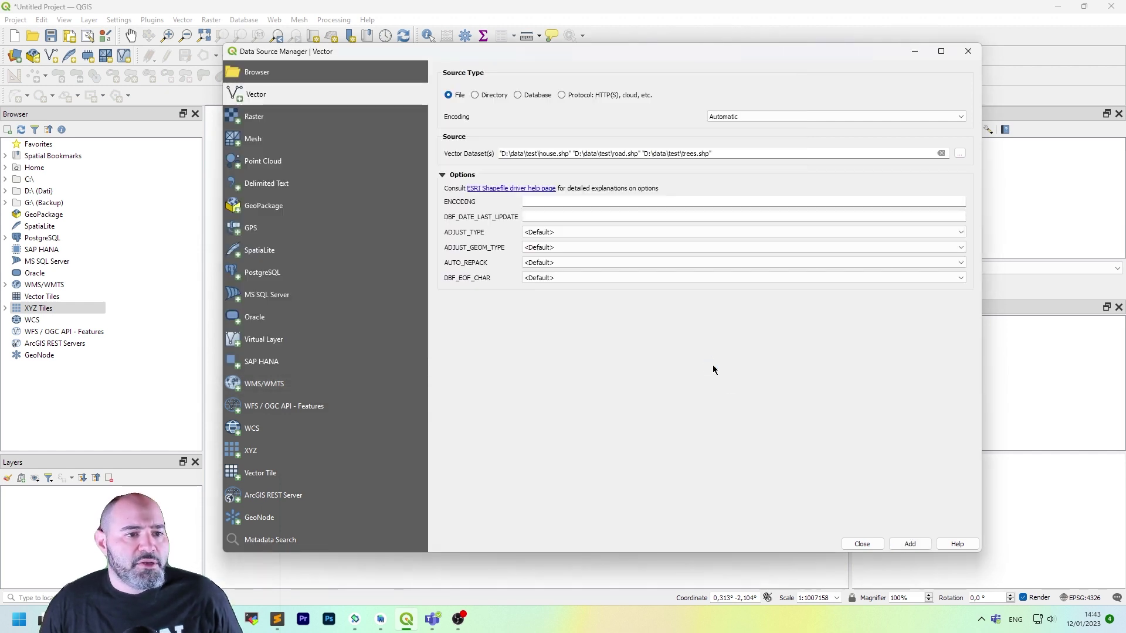
left_click(909, 544)
left_click(861, 544)
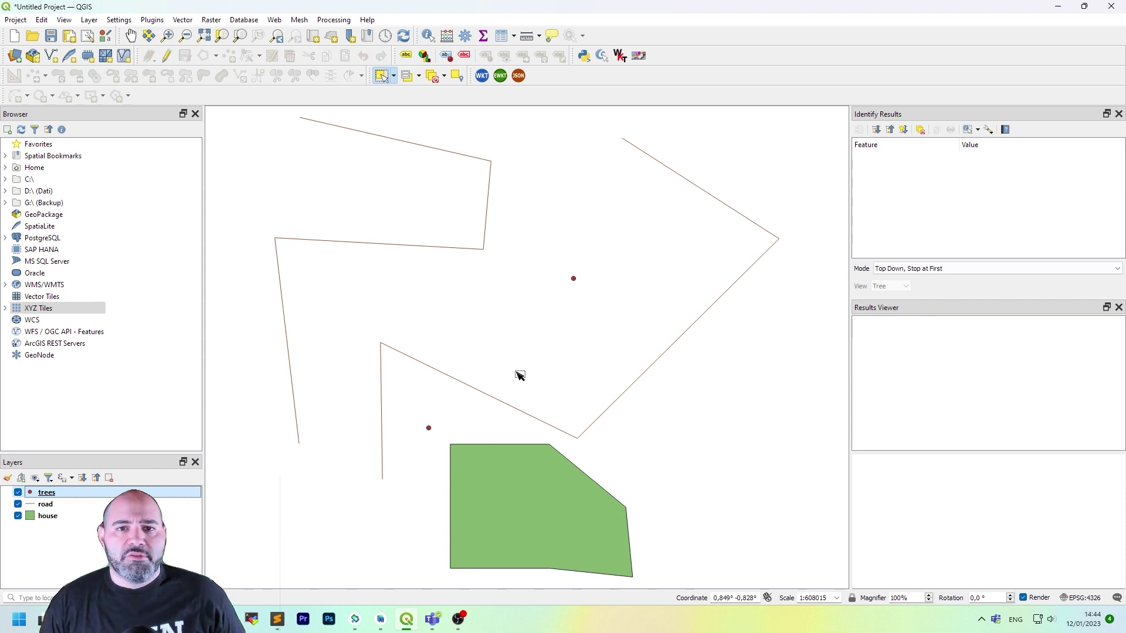
left_click(153, 20)
left_click(154, 20)
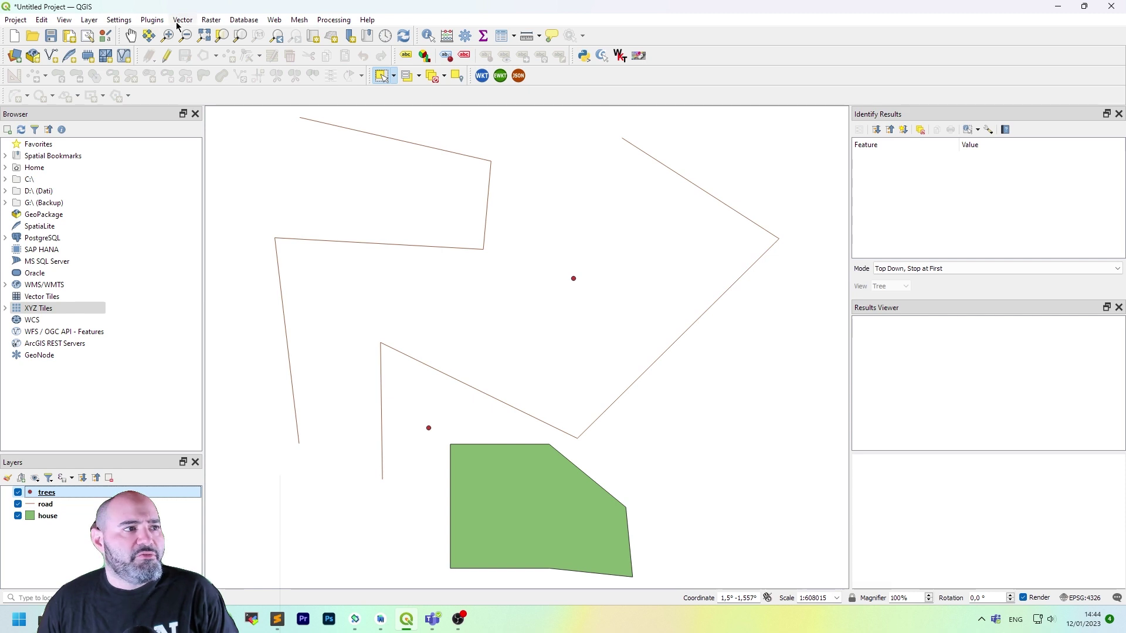
left_click(182, 20)
mouse_move(215, 47)
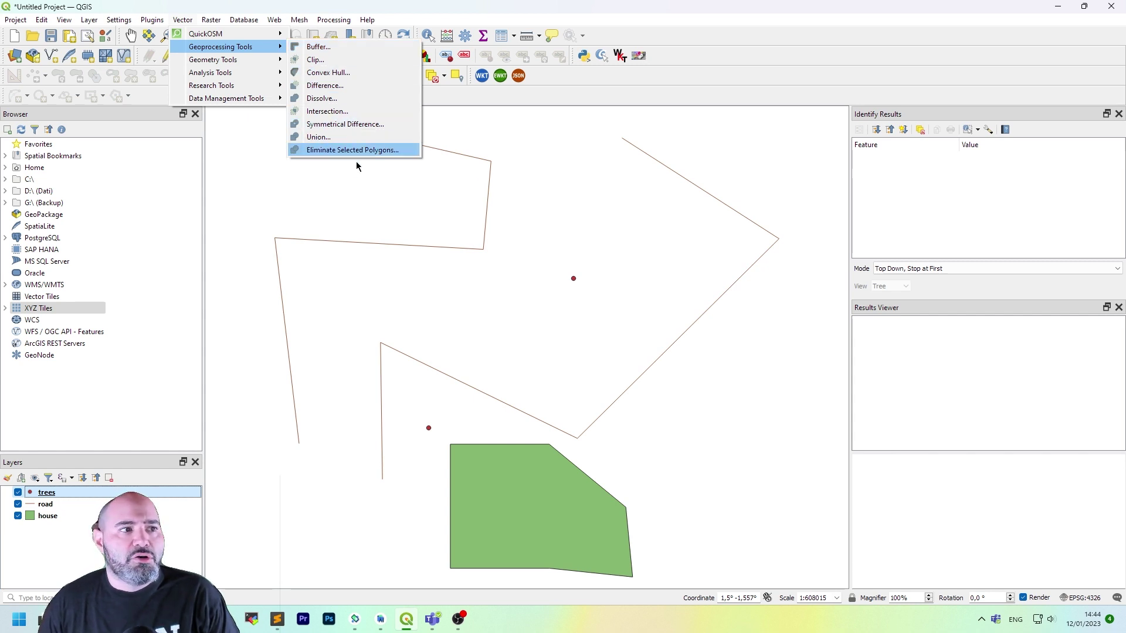
left_click(602, 17)
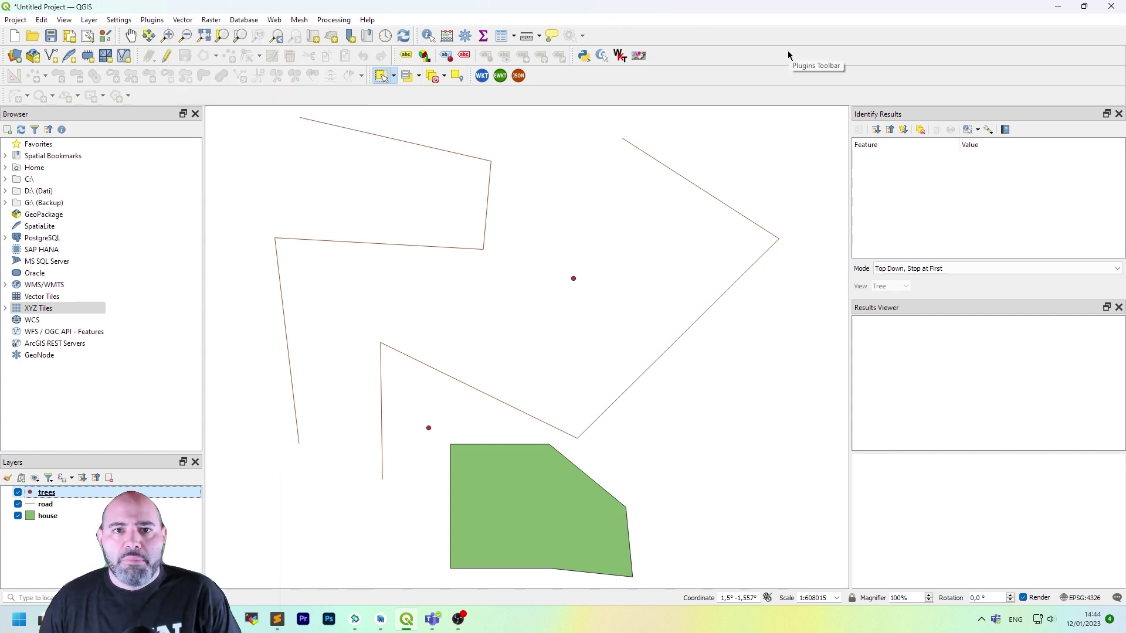